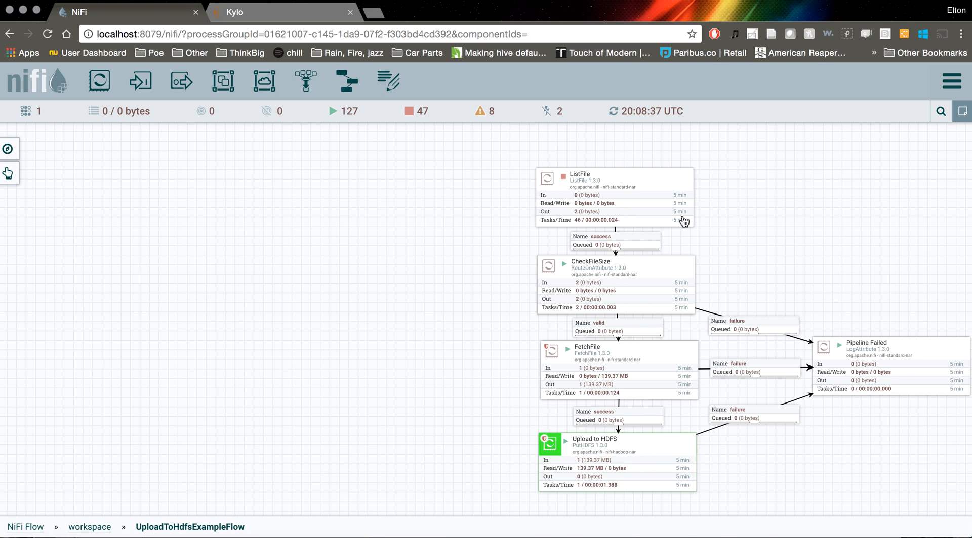
# Examine the existing flow's ListFile, CheckFileSize, FetchFile, Upload to HDFS and Pipeline Failed processors
pyautogui.click(614, 199)
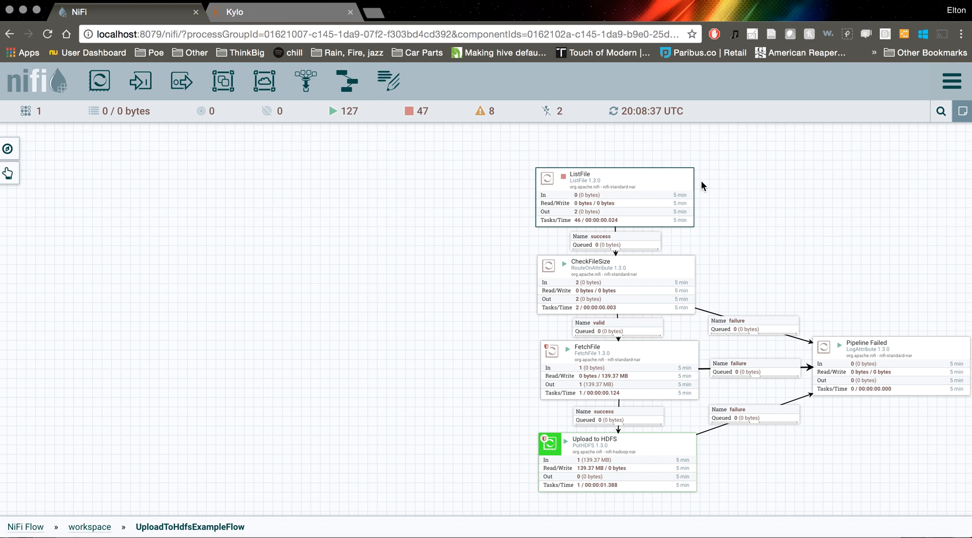
pyautogui.click(653, 276)
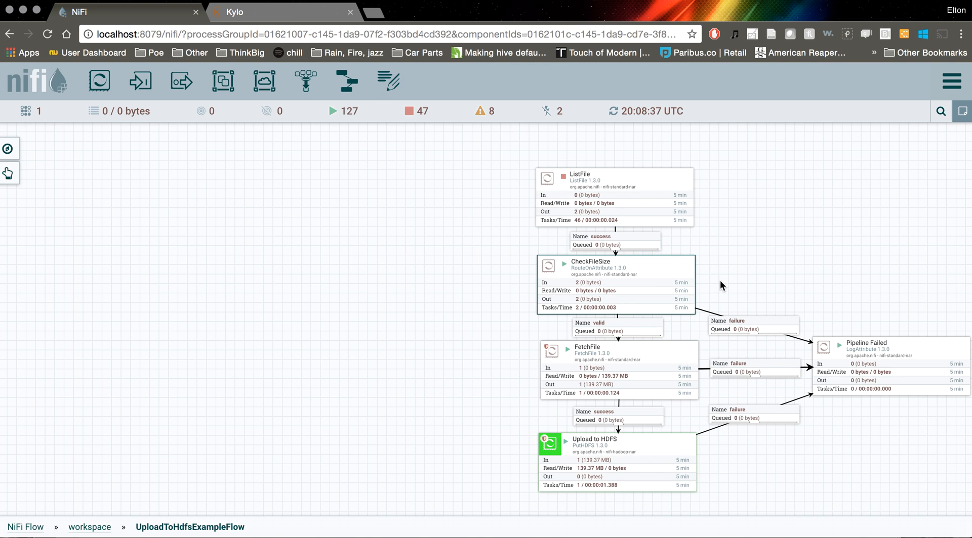
pyautogui.click(652, 363)
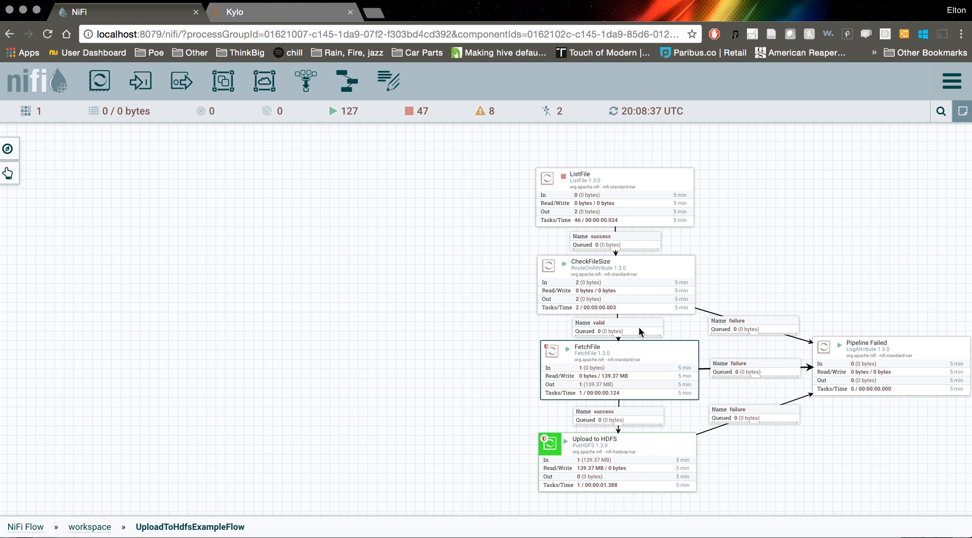
pyautogui.click(639, 456)
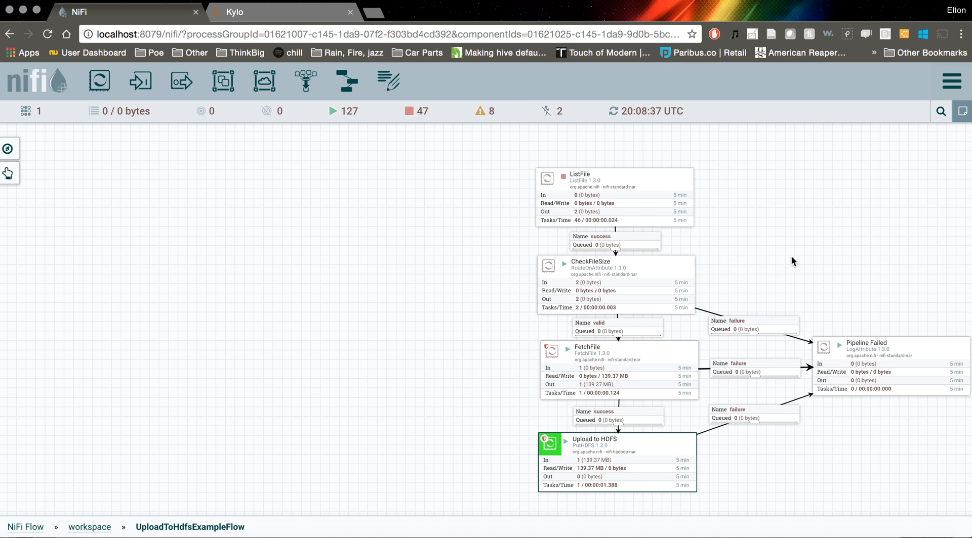
pyautogui.moveTo(793, 258); pyautogui.dragTo(736, 213)
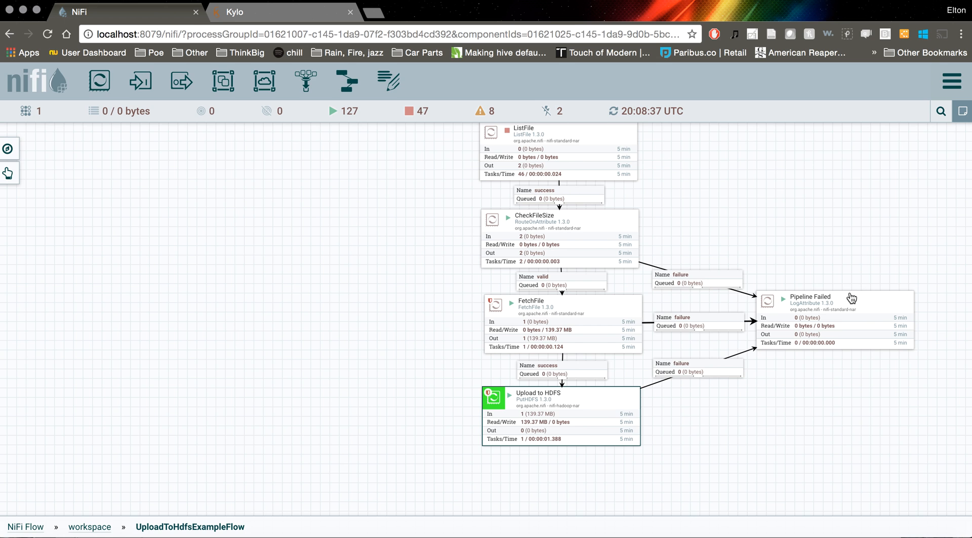
pyautogui.click(842, 307)
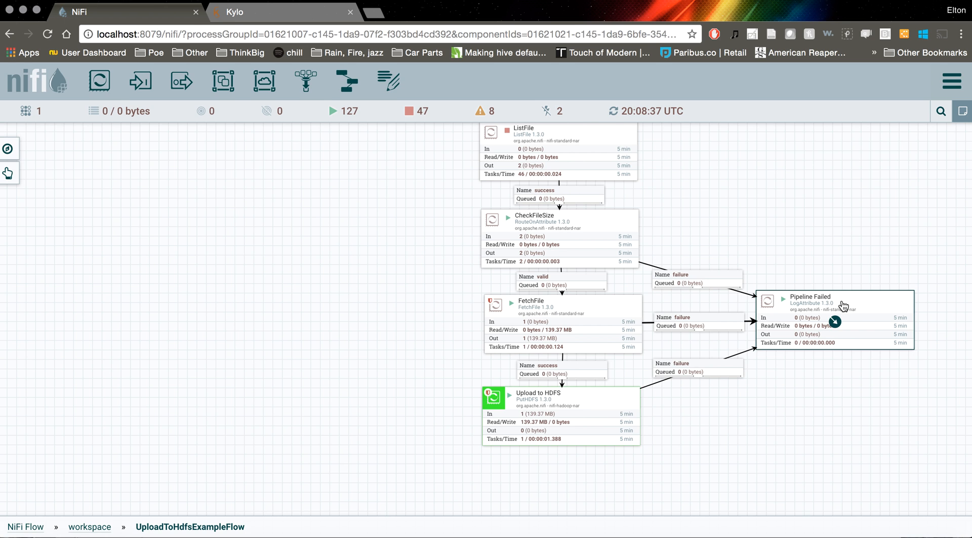
pyautogui.moveTo(748, 230); pyautogui.dragTo(804, 276)
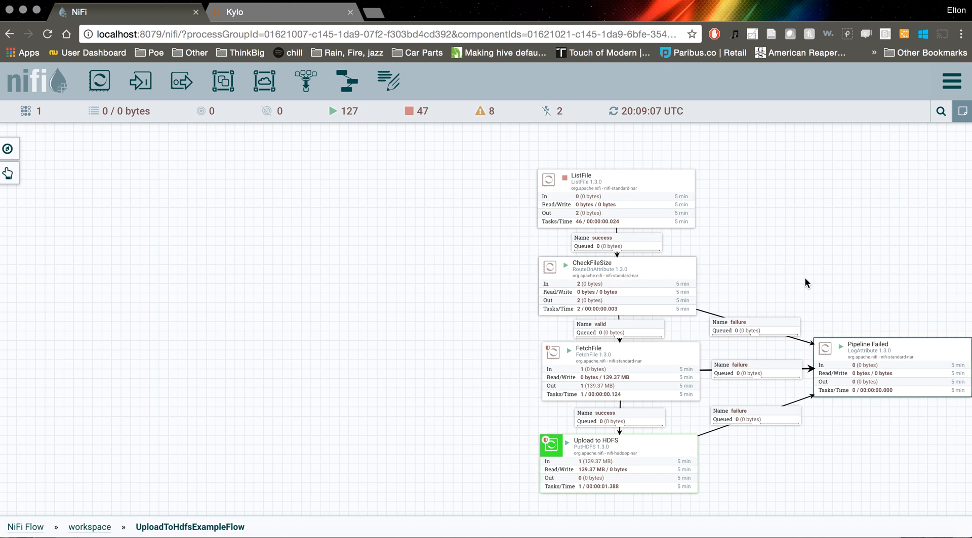
pyautogui.click(758, 273)
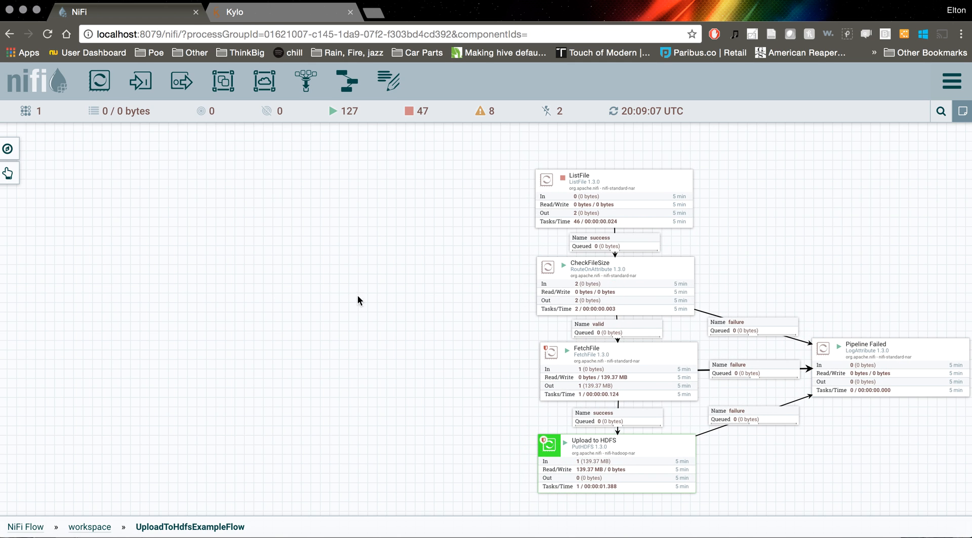
pyautogui.click(616, 181)
pyautogui.rightClick(613, 183)
pyautogui.click(483, 223)
pyautogui.click(624, 184)
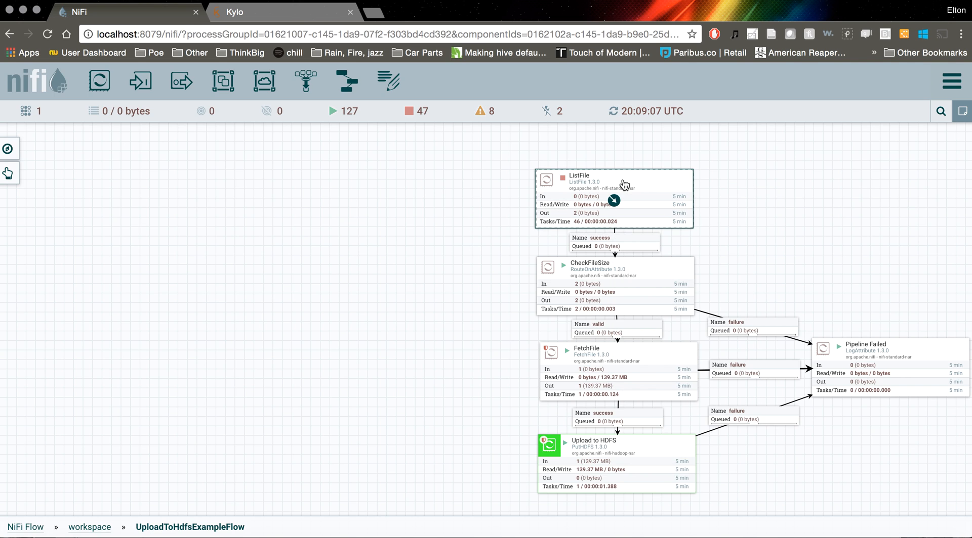
pyautogui.click(394, 236)
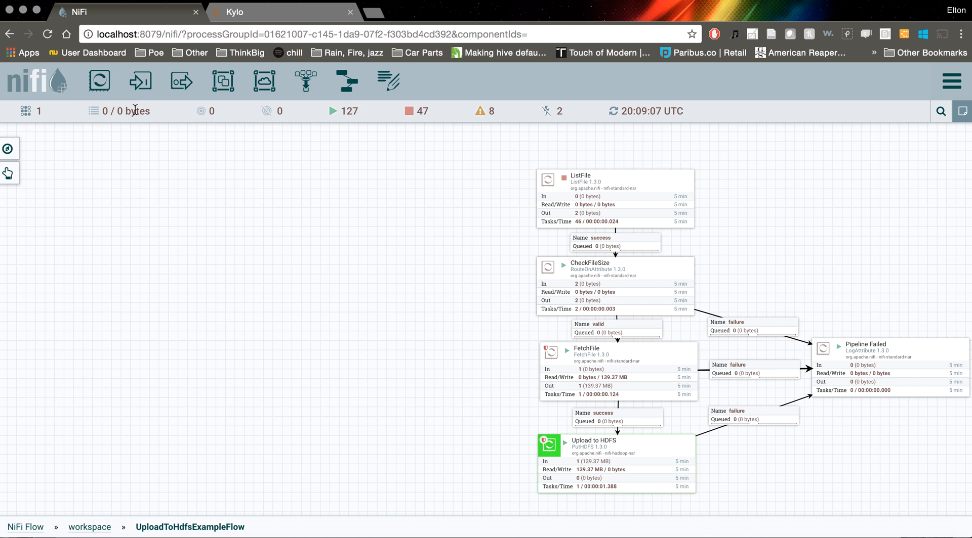
# Add a ListFile processor on the empty canvas area to the left of the existing flow
pyautogui.moveTo(99, 83); pyautogui.dragTo(84, 180)
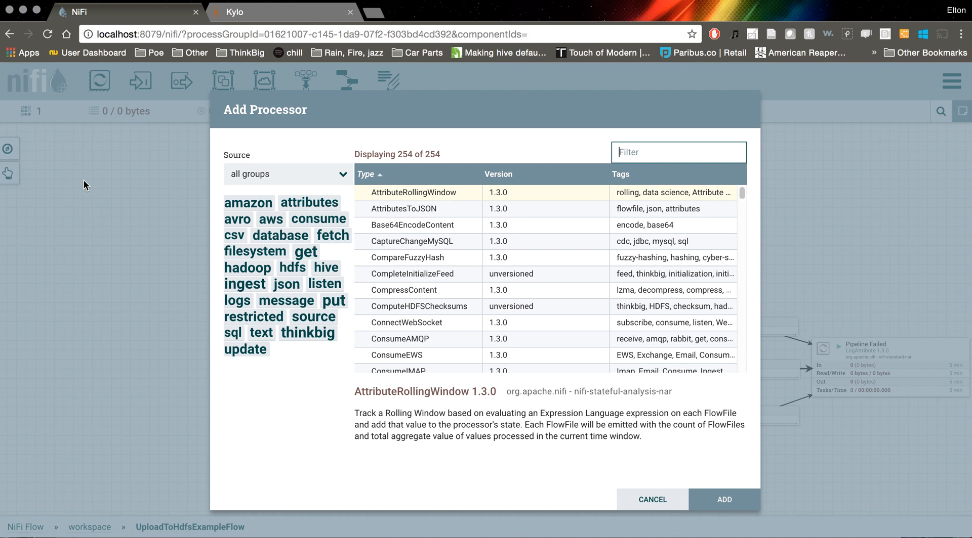
pyautogui.write('listfile')
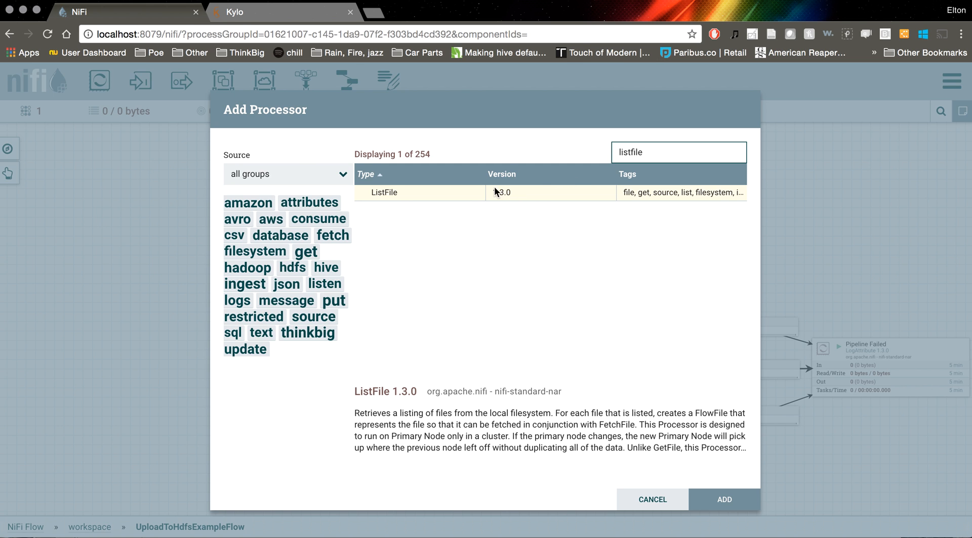
pyautogui.doubleClick(457, 197)
pyautogui.moveTo(209, 200); pyautogui.dragTo(171, 188)
# Set the new ListFile processor's Input Directory to /var/dropzone/uploadtohdfs and apply the configuration
pyautogui.rightClick(148, 176)
pyautogui.click(168, 182)
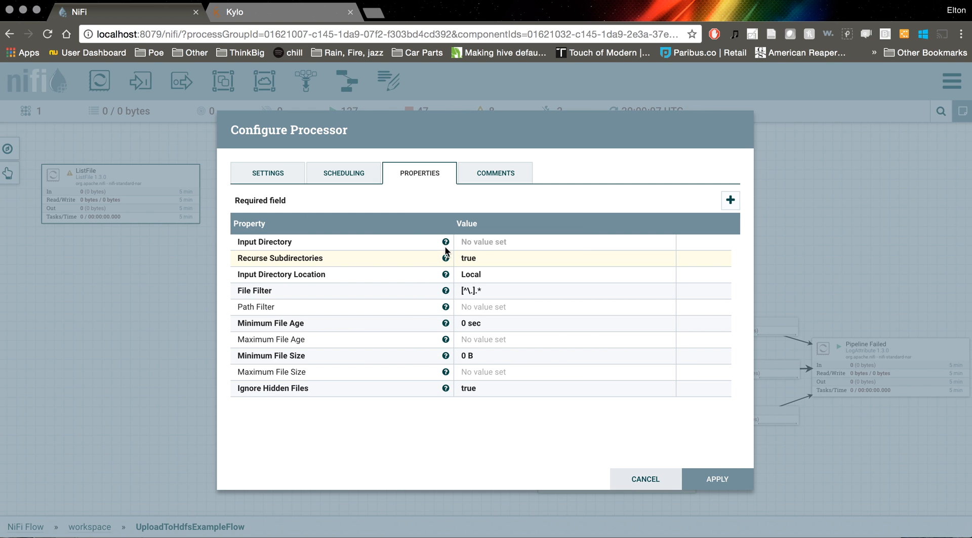
pyautogui.click(483, 244)
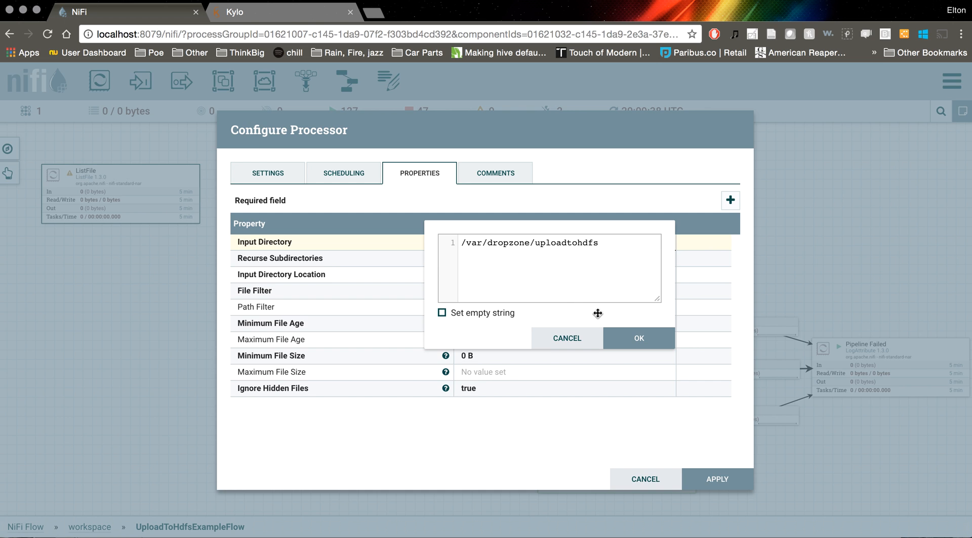
pyautogui.click(624, 344)
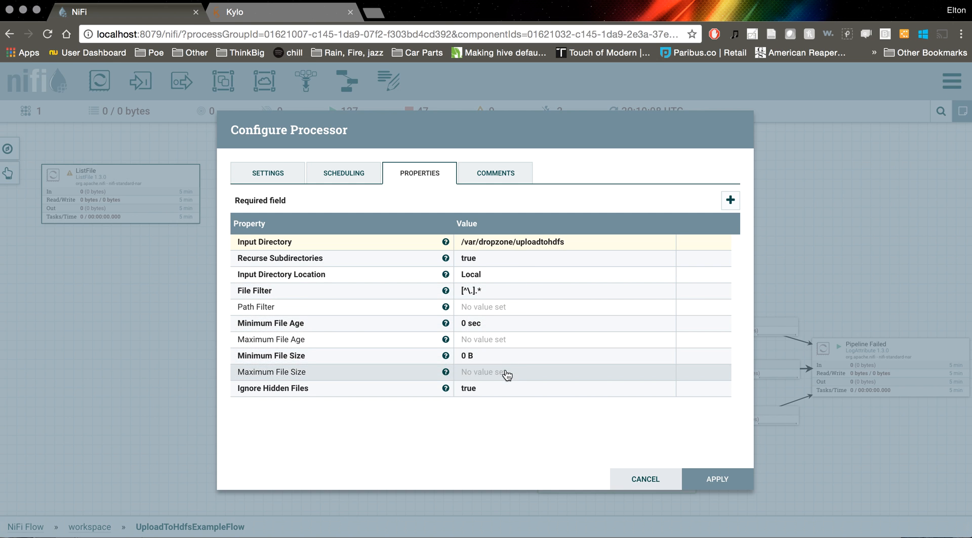
pyautogui.click(724, 485)
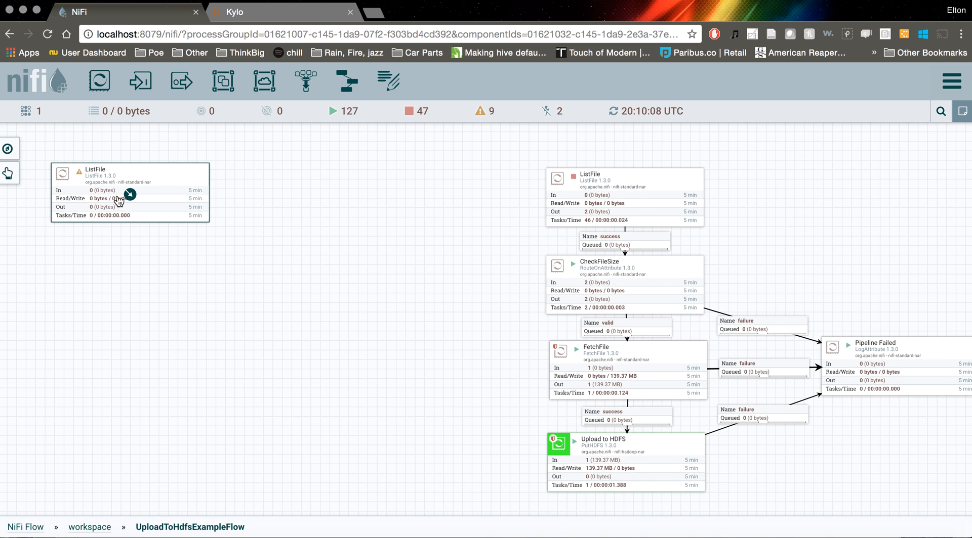
# Add a RouteOnAttribute processor and place it directly below the new ListFile
pyautogui.moveTo(99, 81); pyautogui.dragTo(92, 301)
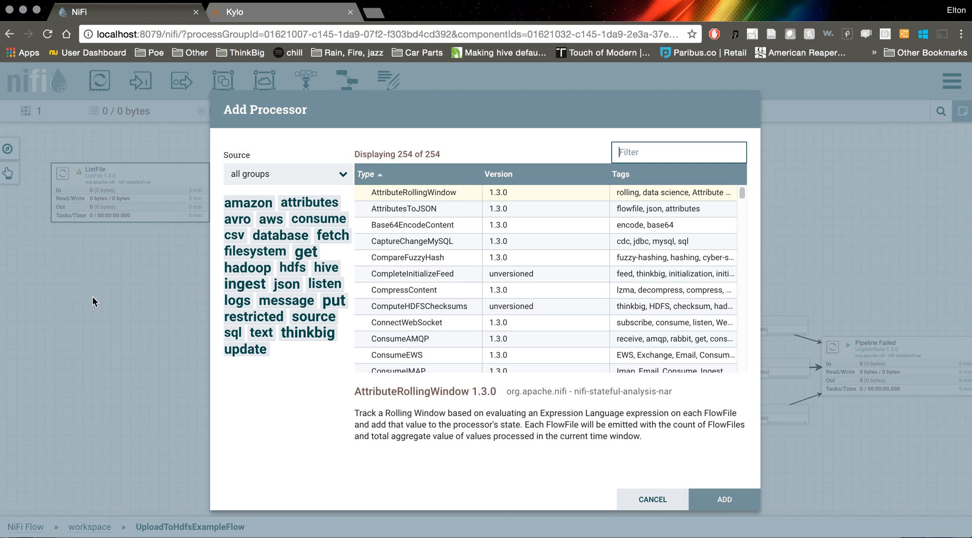
pyautogui.write('routeonatt')
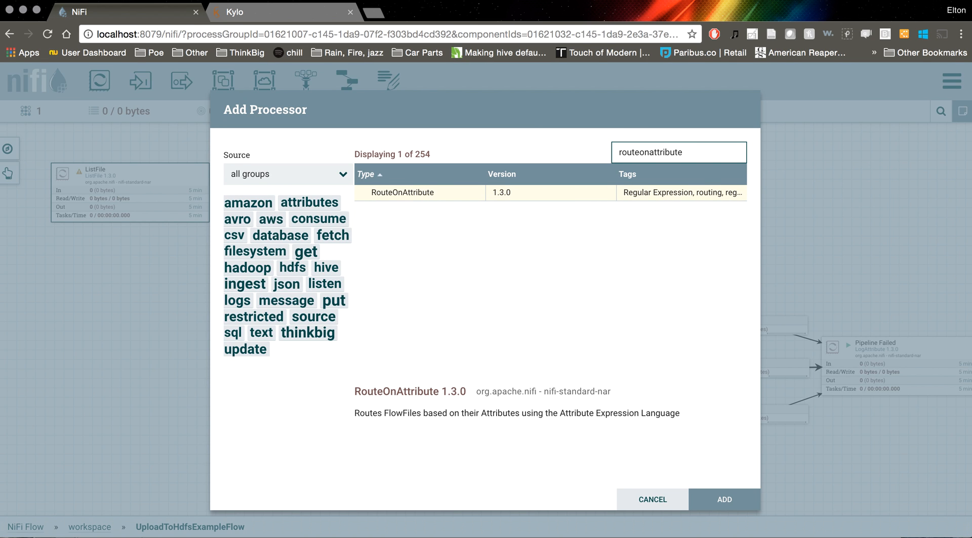
pyautogui.write('ribute')
pyautogui.doubleClick(432, 193)
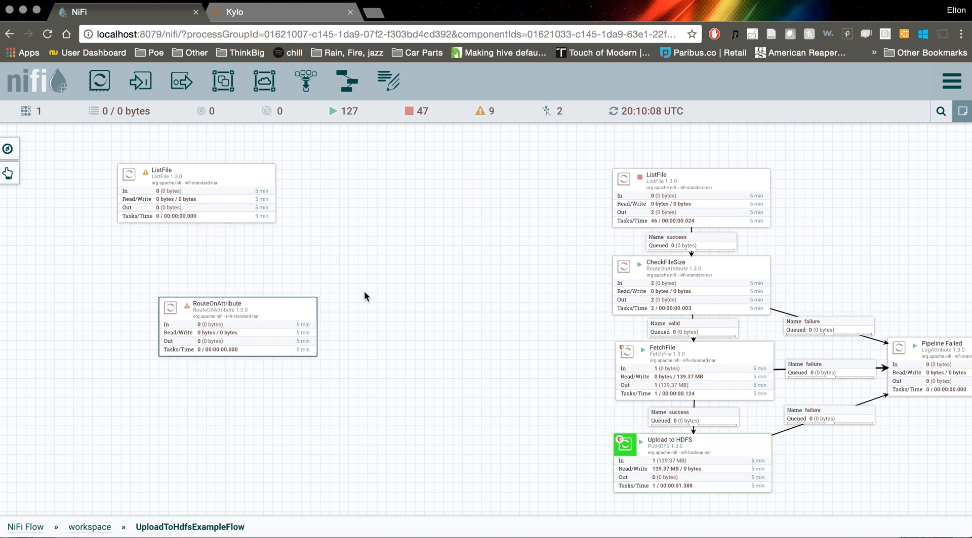
pyautogui.moveTo(255, 314); pyautogui.dragTo(213, 277)
# Rename the new RouteOnAttribute processor to CheckFileSize and apply the change
pyautogui.rightClick(213, 276)
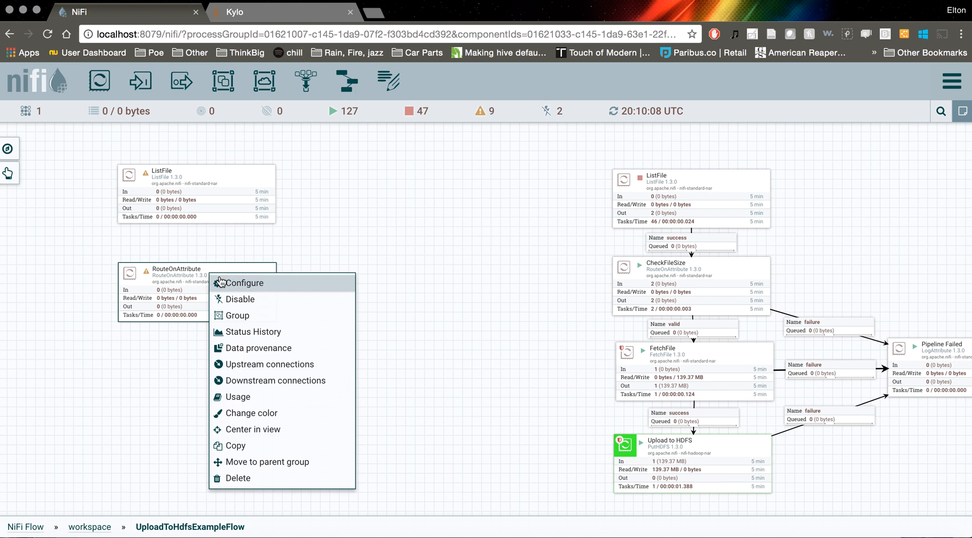
pyautogui.click(233, 282)
pyautogui.click(271, 177)
pyautogui.doubleClick(283, 212)
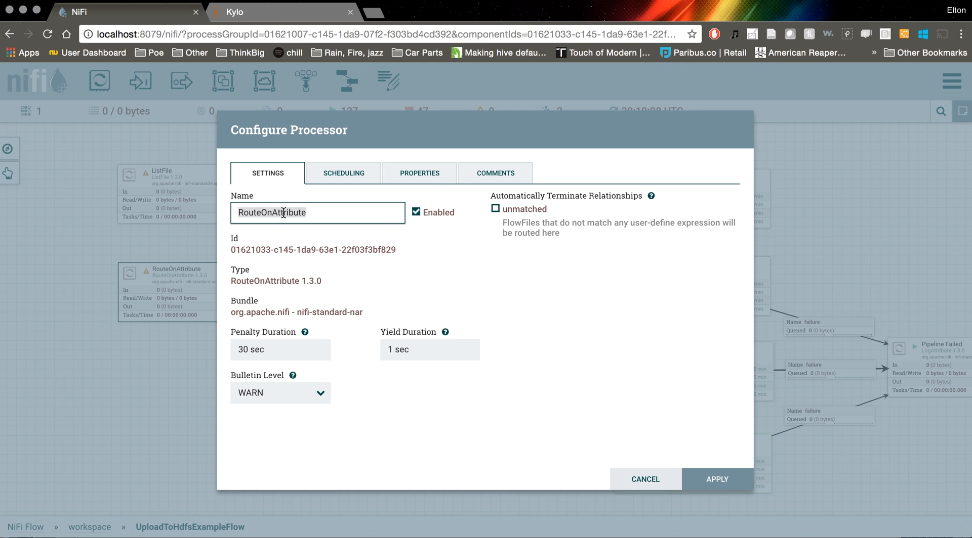
pyautogui.write('CheckFileSize')
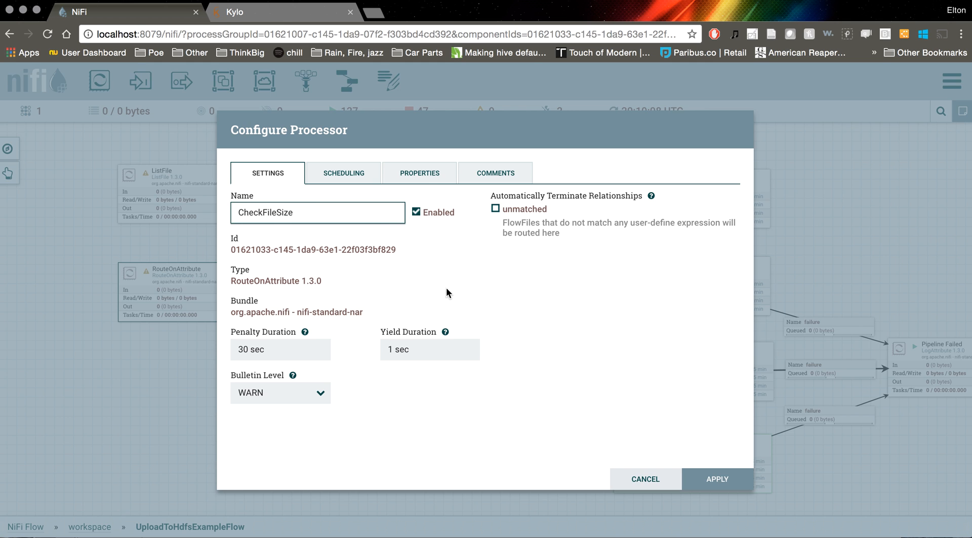
pyautogui.click(716, 473)
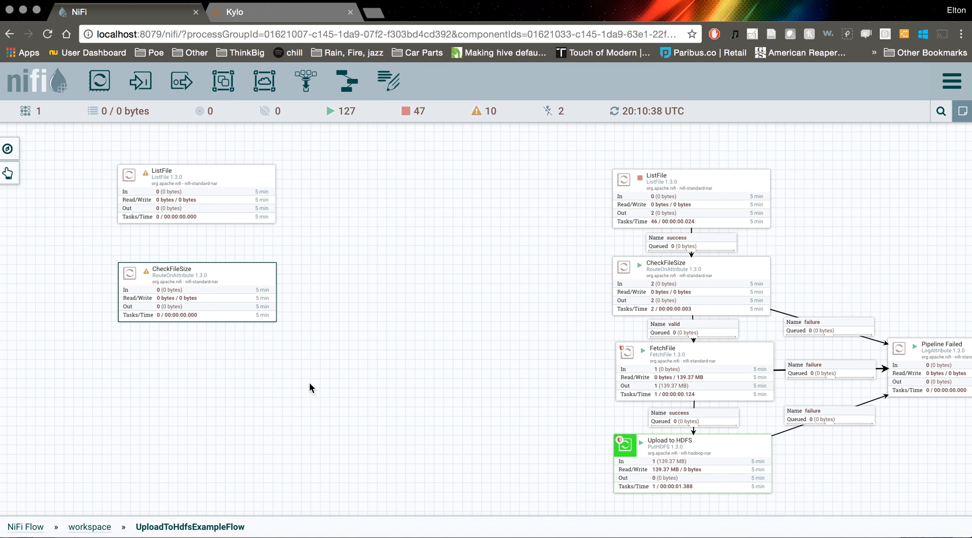
# Add a FetchFile processor and align it below the new CheckFileSize processor
pyautogui.moveTo(100, 81); pyautogui.dragTo(178, 396)
pyautogui.write('fetchfile')
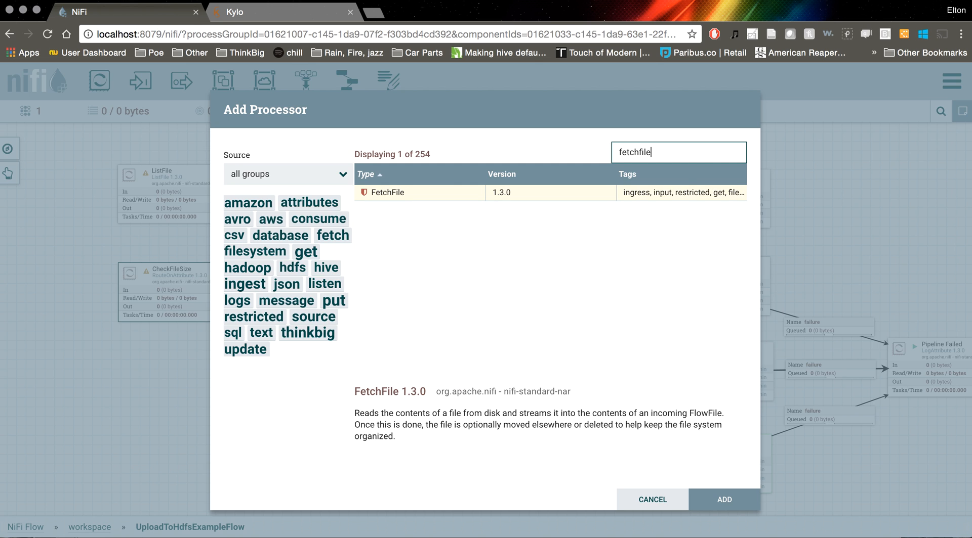
pyautogui.doubleClick(436, 192)
pyautogui.moveTo(247, 412); pyautogui.dragTo(191, 375)
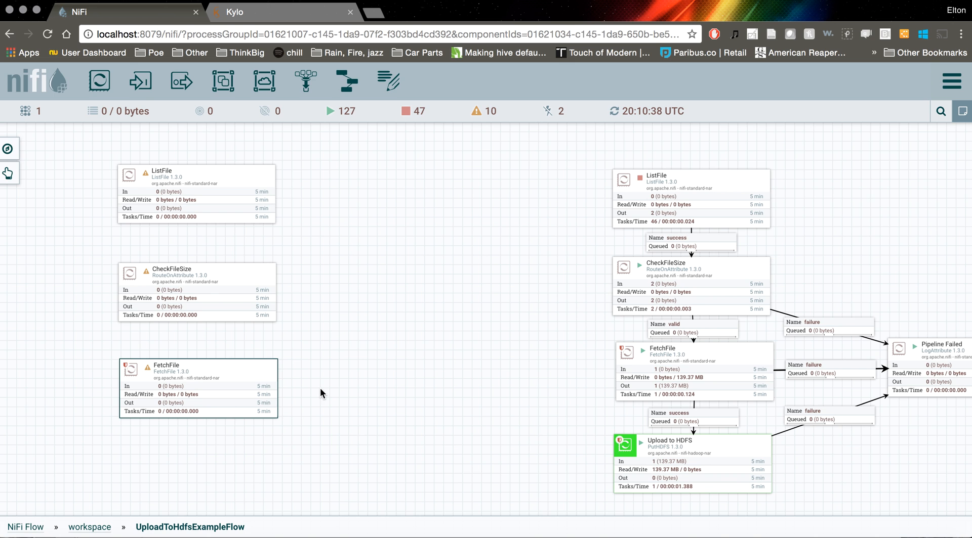
# Add a PutHDFS processor and place it below the new FetchFile processor
pyautogui.moveTo(100, 81); pyautogui.dragTo(380, 343)
pyautogui.write('uploadt')
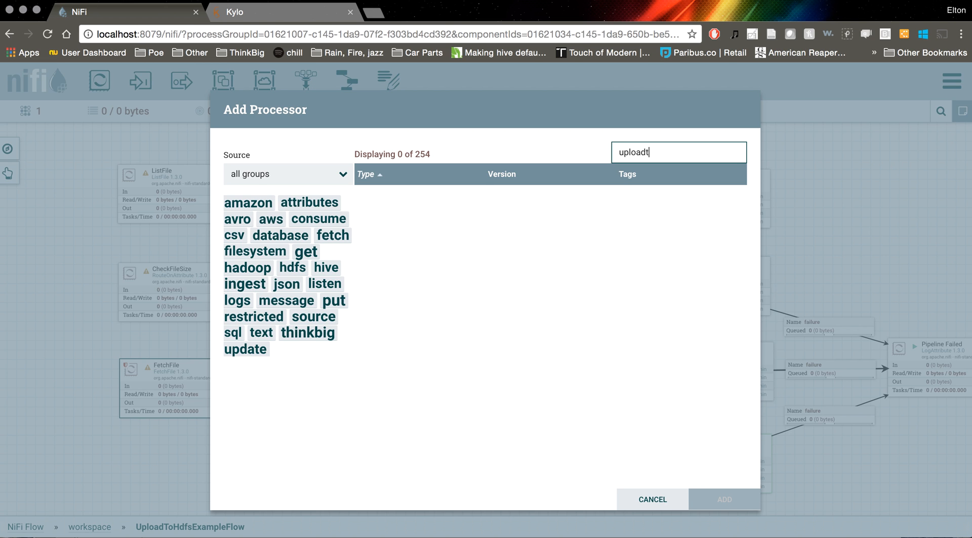
pyautogui.press('BackSpace')
pyautogui.press('BackSpace')
pyautogui.press('BackSpace')
pyautogui.press('BackSpace')
pyautogui.write('puthdfs')
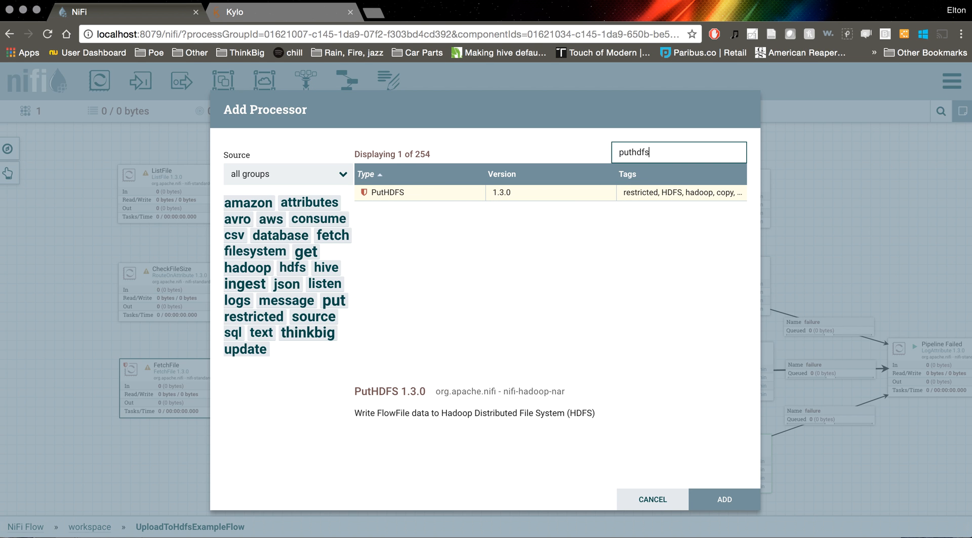
pyautogui.doubleClick(405, 196)
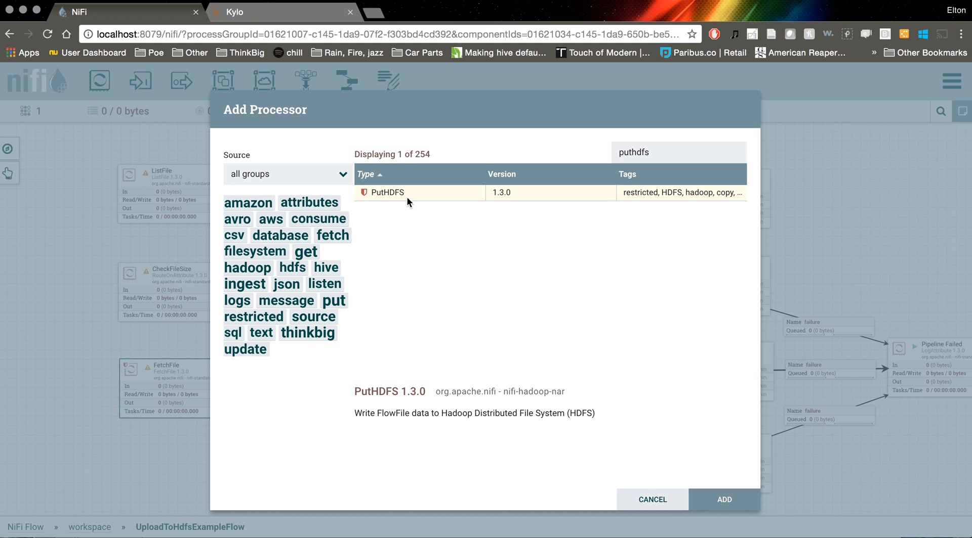
pyautogui.moveTo(441, 364); pyautogui.dragTo(170, 482)
# Add a LogAttribute processor between the new column of processors and the existing flow
pyautogui.moveTo(99, 80); pyautogui.dragTo(438, 331)
pyautogui.write('logattribut')
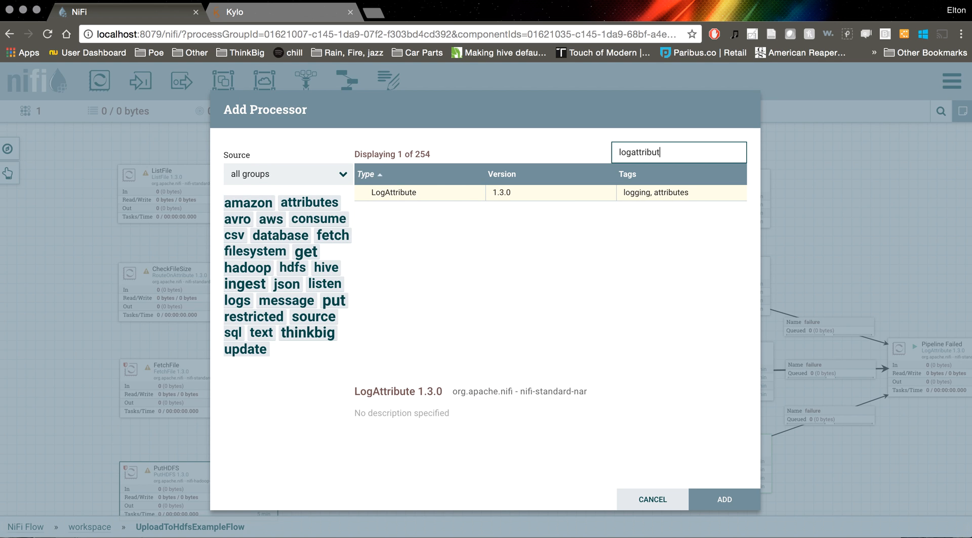
pyautogui.press('Return')
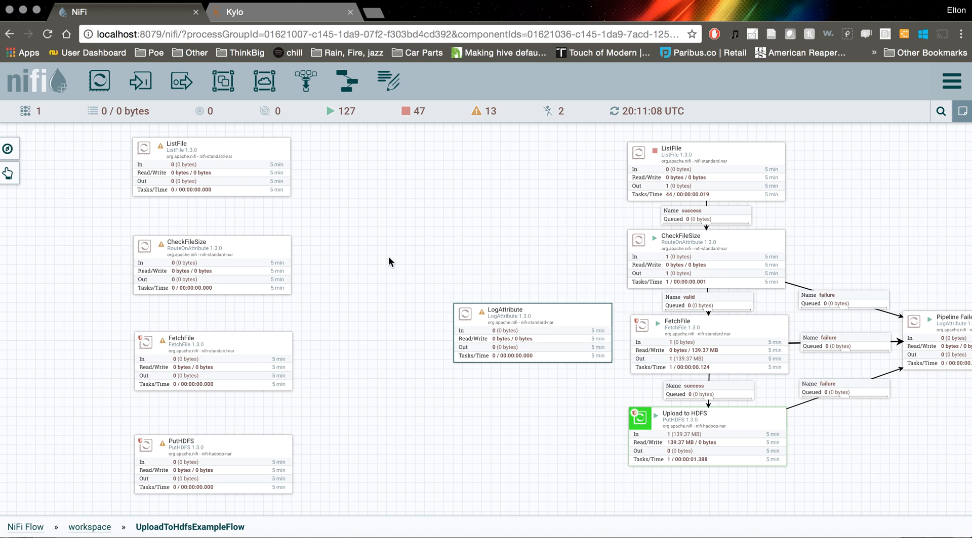
pyautogui.moveTo(490, 315); pyautogui.dragTo(477, 313)
pyautogui.hscroll(-2, 314, 266)
pyautogui.click(261, 251)
pyautogui.rightClick(222, 249)
pyautogui.click(245, 258)
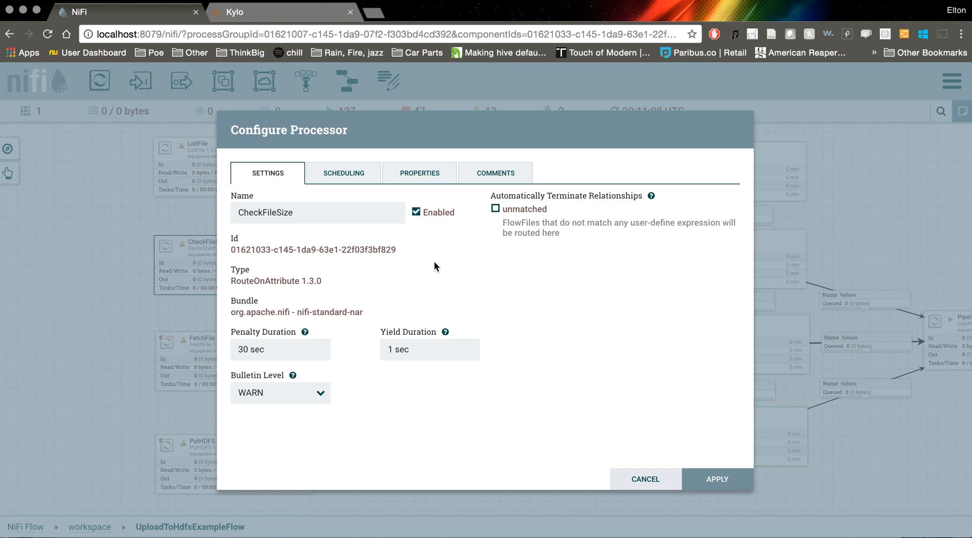
pyautogui.click(454, 183)
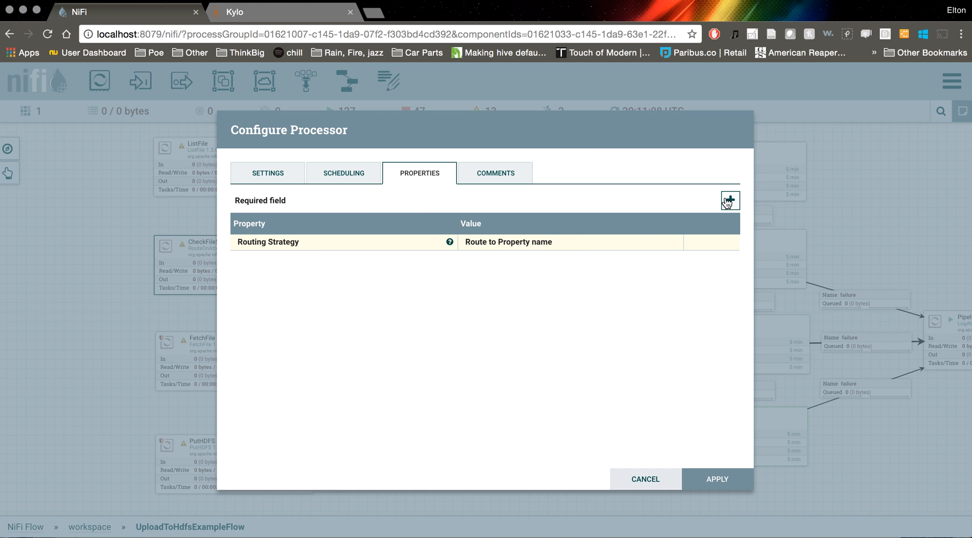
pyautogui.click(644, 484)
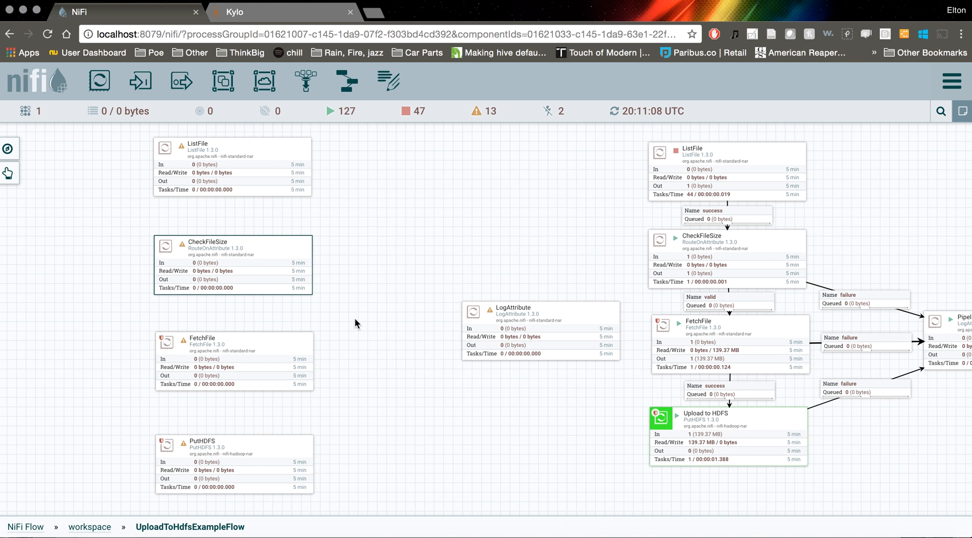
pyautogui.moveTo(228, 269)
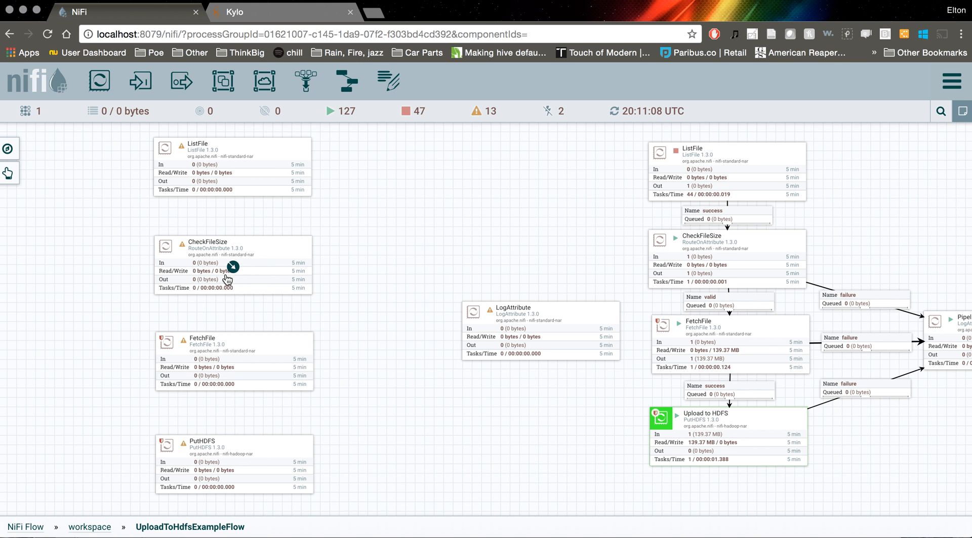
pyautogui.moveTo(241, 280); pyautogui.dragTo(539, 343)
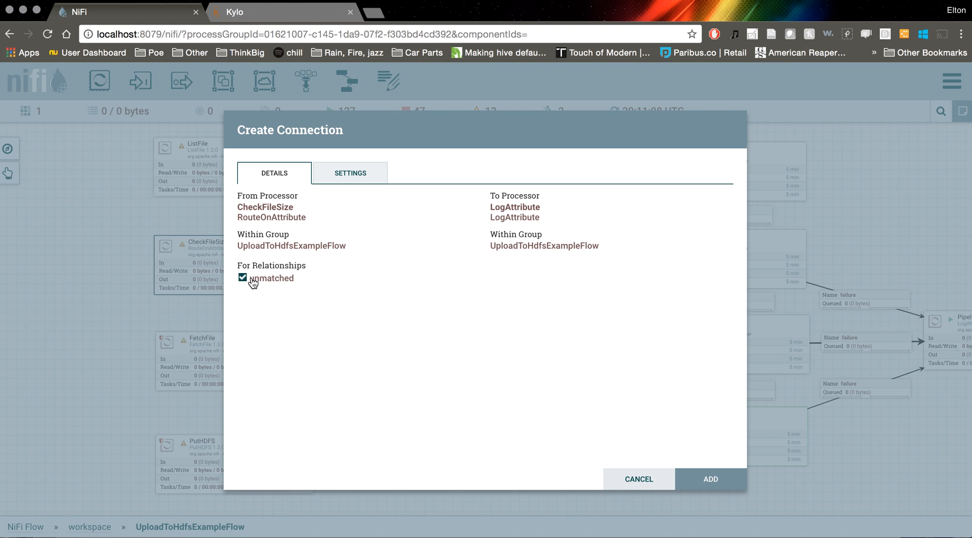
pyautogui.click(621, 477)
# Add a custom property named valid to the new CheckFileSize processor
pyautogui.rightClick(236, 266)
pyautogui.click(268, 262)
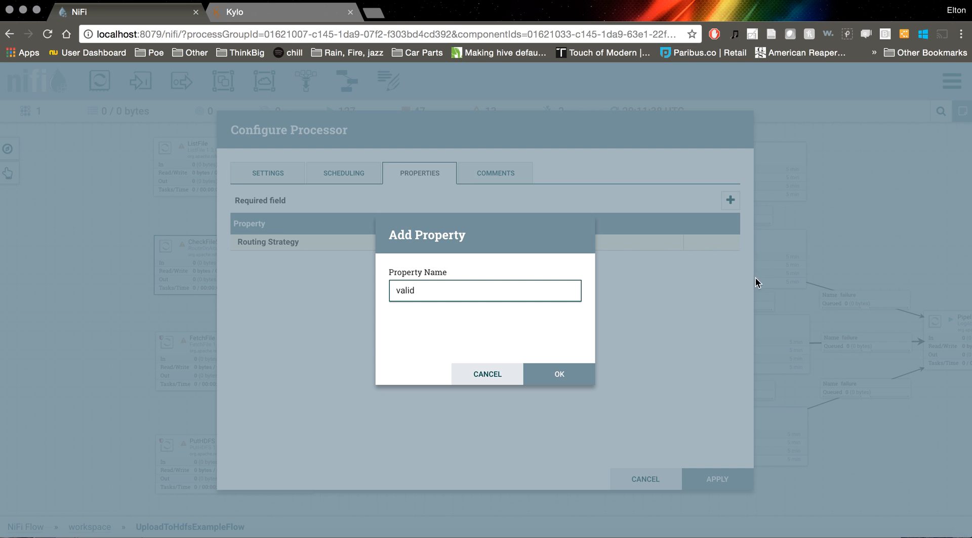
pyautogui.click(557, 372)
# Set the valid property to ${file.size:toNumber():gt(0)} and apply the CheckFileSize configuration
pyautogui.write('$')
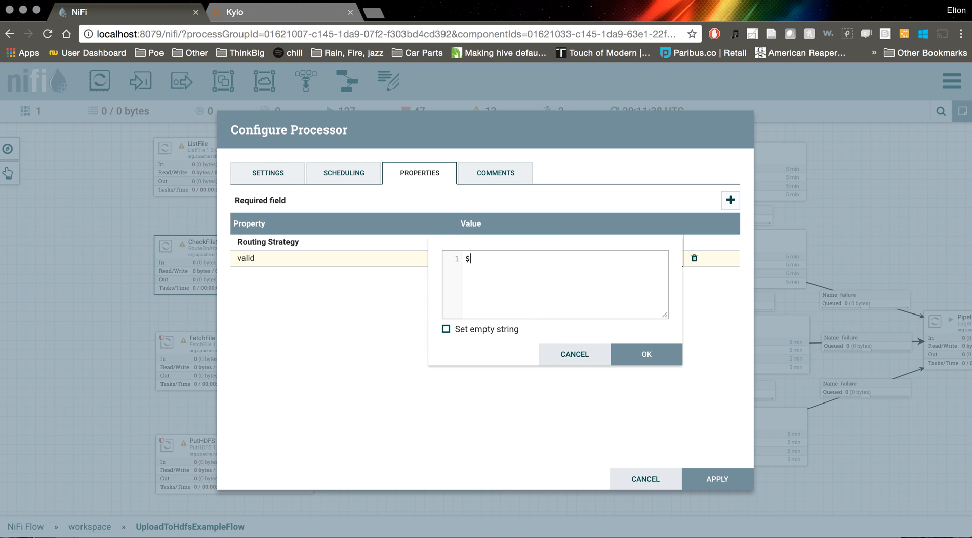
pyautogui.write('{}file.size:toNumber()')
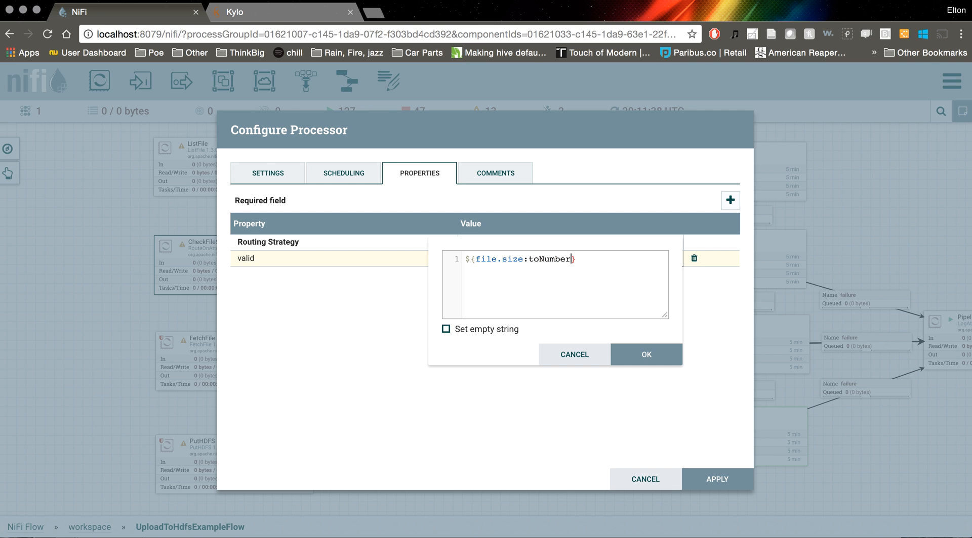
pyautogui.write(':')
pyautogui.write('gt()')
pyautogui.write('0')
pyautogui.moveTo(612, 259); pyautogui.dragTo(475, 259)
pyautogui.doubleClick(590, 260)
pyautogui.moveTo(613, 260); pyautogui.dragTo(590, 261)
pyautogui.click(653, 354)
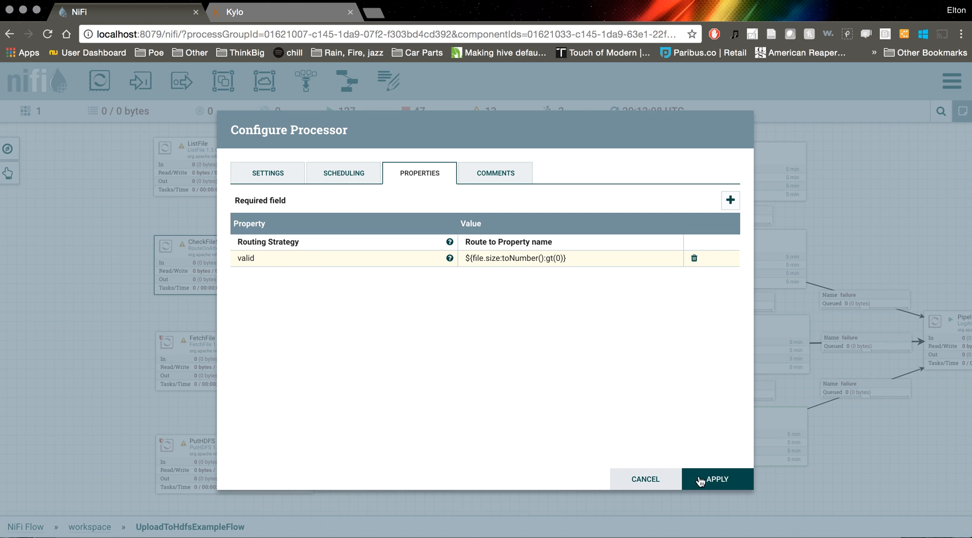
pyautogui.click(692, 474)
# Connect the new ListFile processor to the new CheckFileSize processor for the success relationship
pyautogui.click(363, 270)
pyautogui.moveTo(362, 270); pyautogui.dragTo(405, 290)
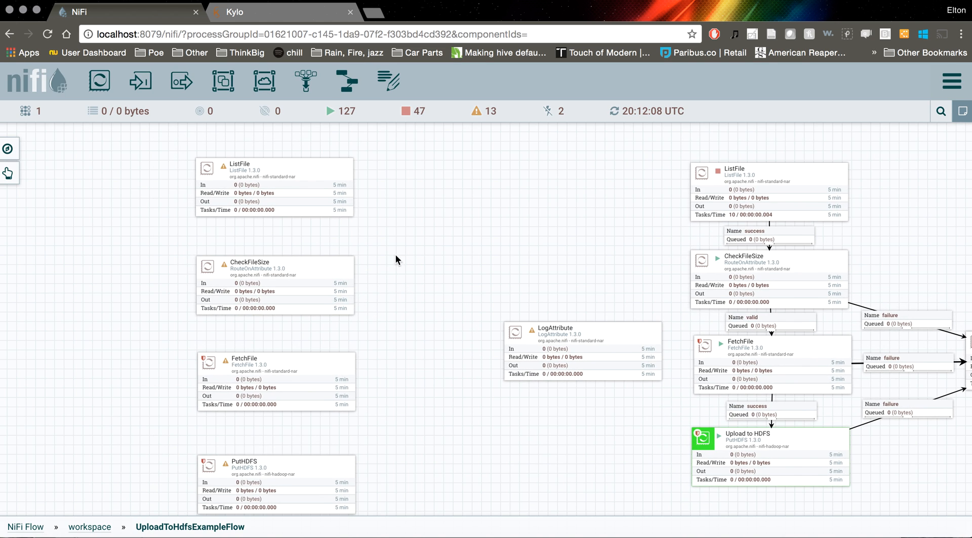
pyautogui.moveTo(274, 191); pyautogui.dragTo(272, 269)
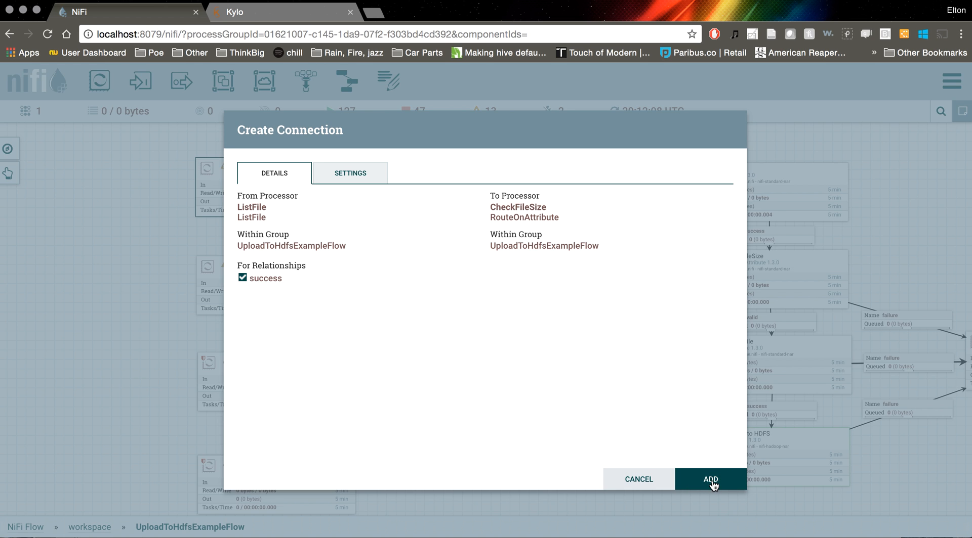
pyautogui.click(711, 481)
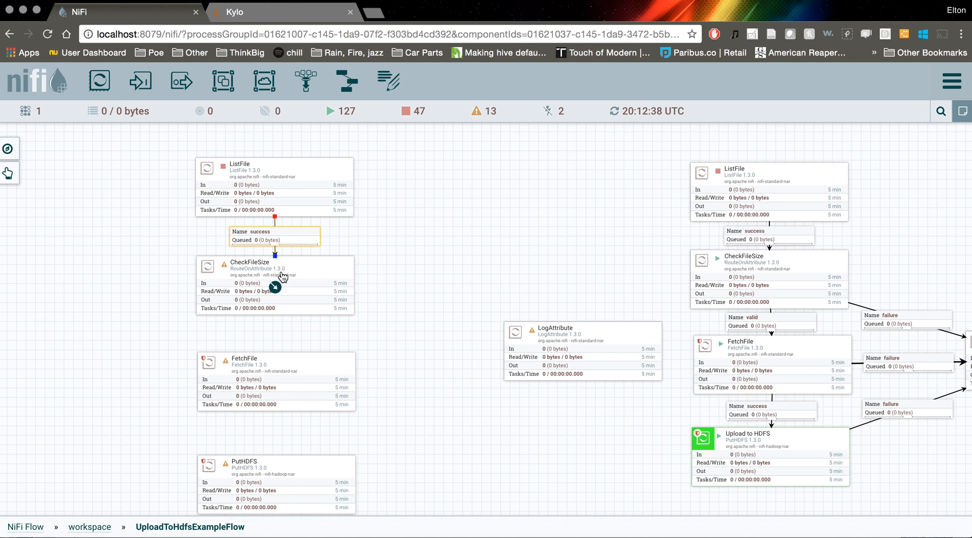
# Connect the new CheckFileSize processor to LogAttribute for the unmatched relationship
pyautogui.moveTo(431, 281); pyautogui.dragTo(432, 228)
pyautogui.moveTo(278, 235)
pyautogui.moveTo(279, 236); pyautogui.dragTo(524, 298)
pyautogui.click(243, 278)
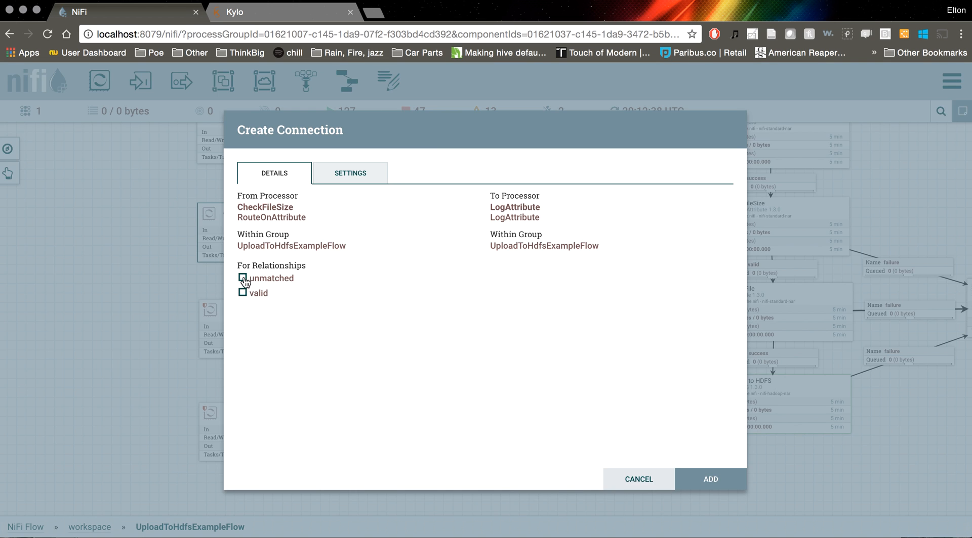
pyautogui.click(717, 471)
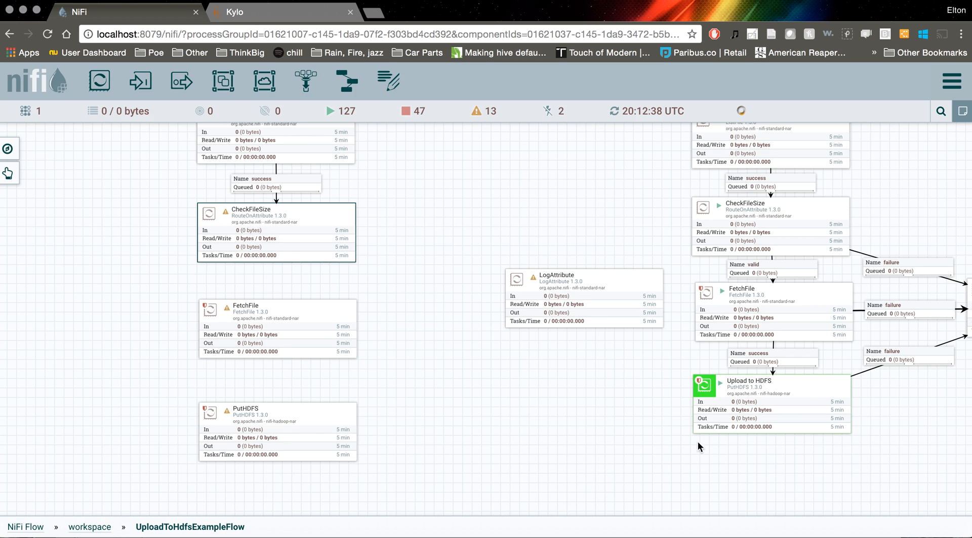
# Rename the LogAttribute processor to Pipeline Failed and automatically terminate its success relationship
pyautogui.rightClick(577, 281)
pyautogui.click(609, 296)
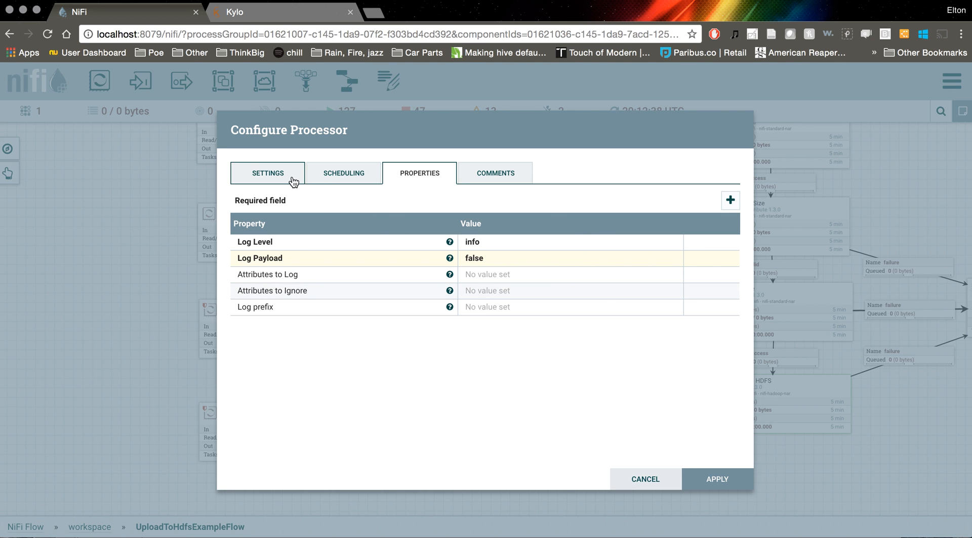
pyautogui.click(261, 180)
pyautogui.doubleClick(237, 215)
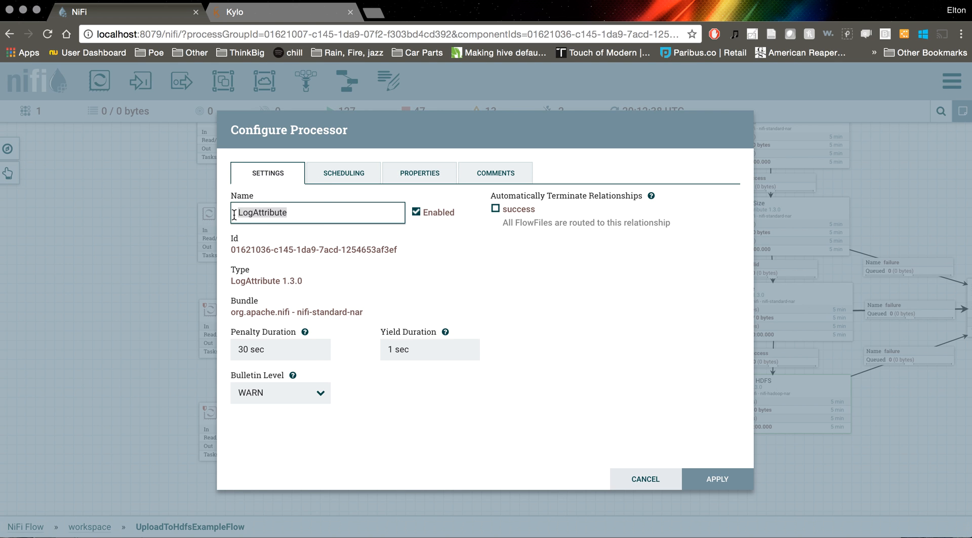
pyautogui.write('Pipeline Failed')
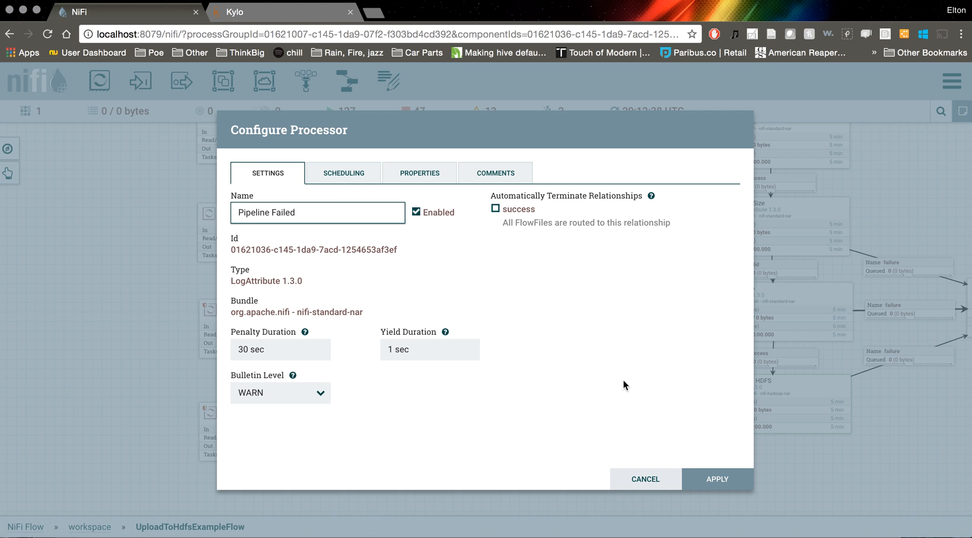
pyautogui.click(498, 212)
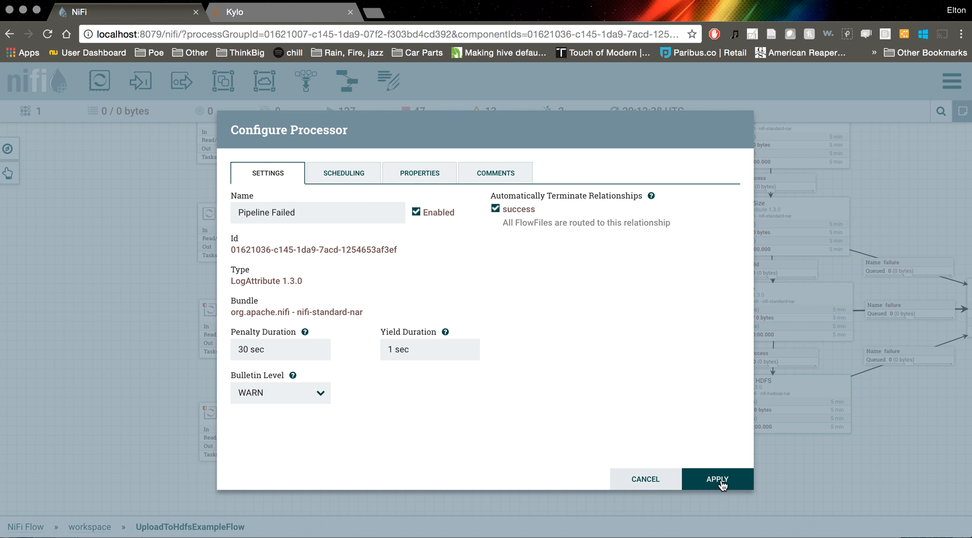
pyautogui.click(717, 479)
# Connect the new CheckFileSize processor to the new FetchFile processor for the valid relationship
pyautogui.moveTo(480, 369); pyautogui.dragTo(502, 369)
pyautogui.moveTo(300, 236)
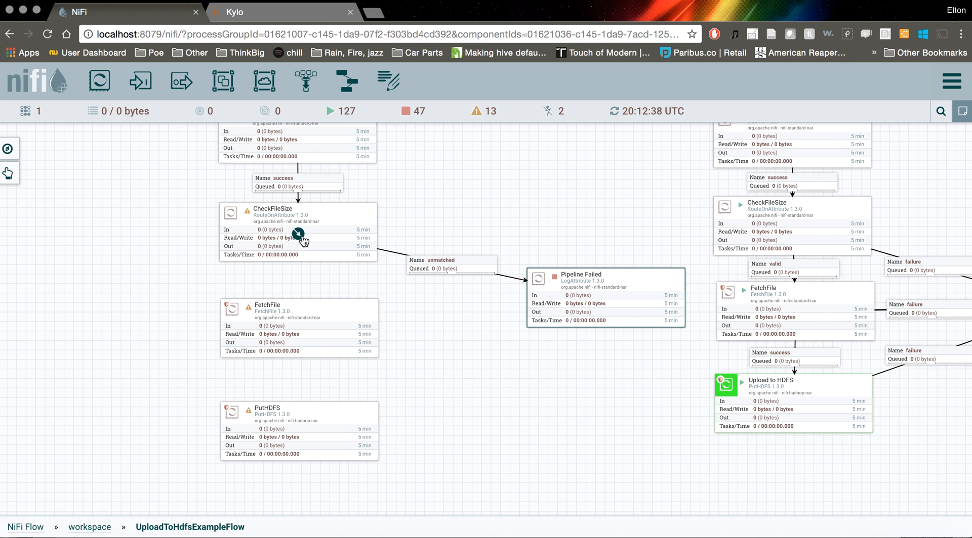
pyautogui.moveTo(298, 236); pyautogui.dragTo(302, 318)
pyautogui.click(242, 293)
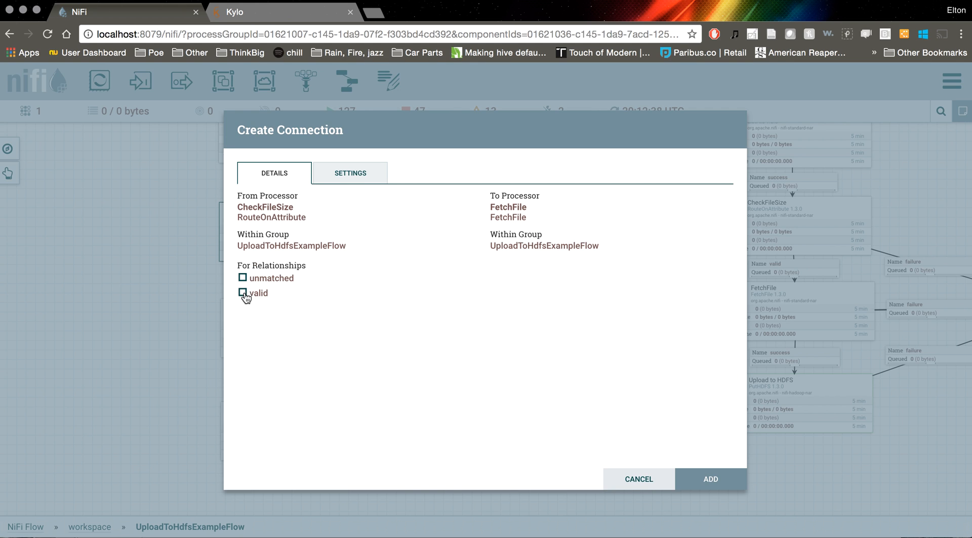
pyautogui.click(707, 480)
# Connect the new FetchFile processor to PutHDFS for the success relationship
pyautogui.moveTo(423, 342); pyautogui.dragTo(420, 326)
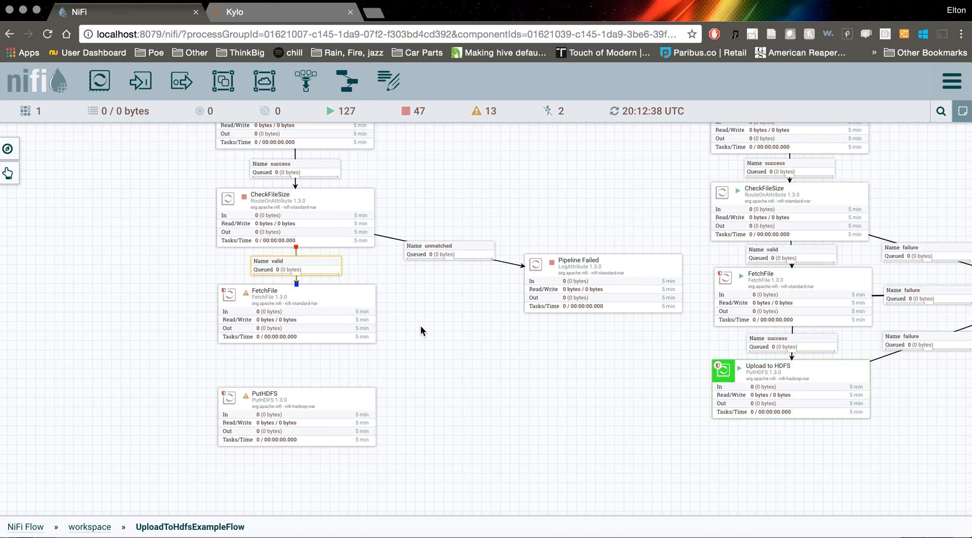
pyautogui.click(300, 319)
pyautogui.moveTo(301, 318); pyautogui.dragTo(301, 420)
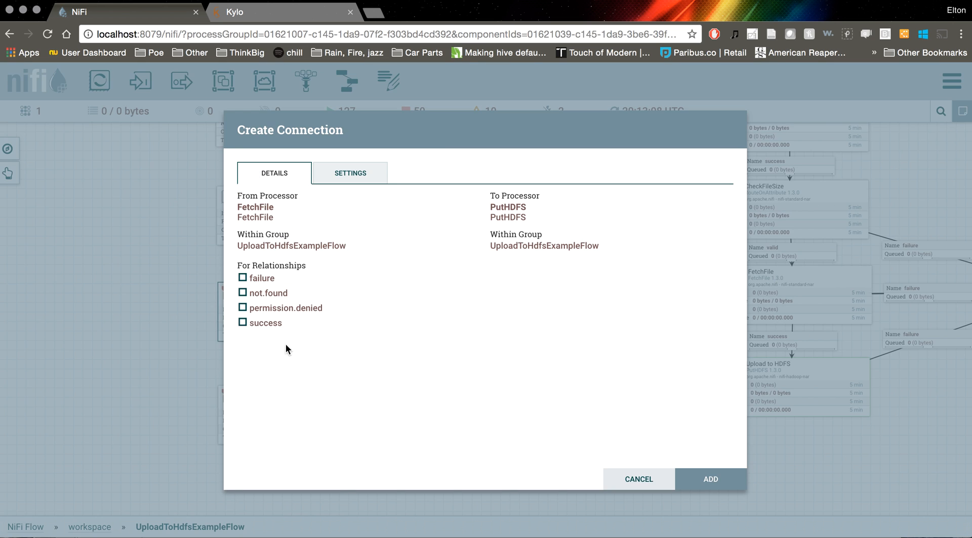
pyautogui.click(243, 322)
pyautogui.click(687, 475)
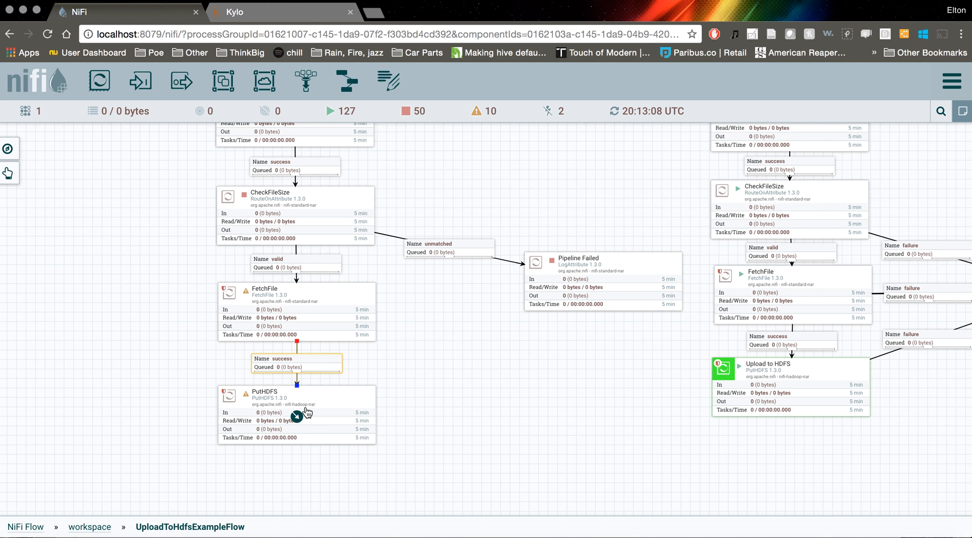
# Connect the new FetchFile processor to Pipeline Failed for the failure, not.found and permission.denied relationships
pyautogui.click(301, 317)
pyautogui.moveTo(302, 317); pyautogui.dragTo(569, 284)
pyautogui.click(243, 308)
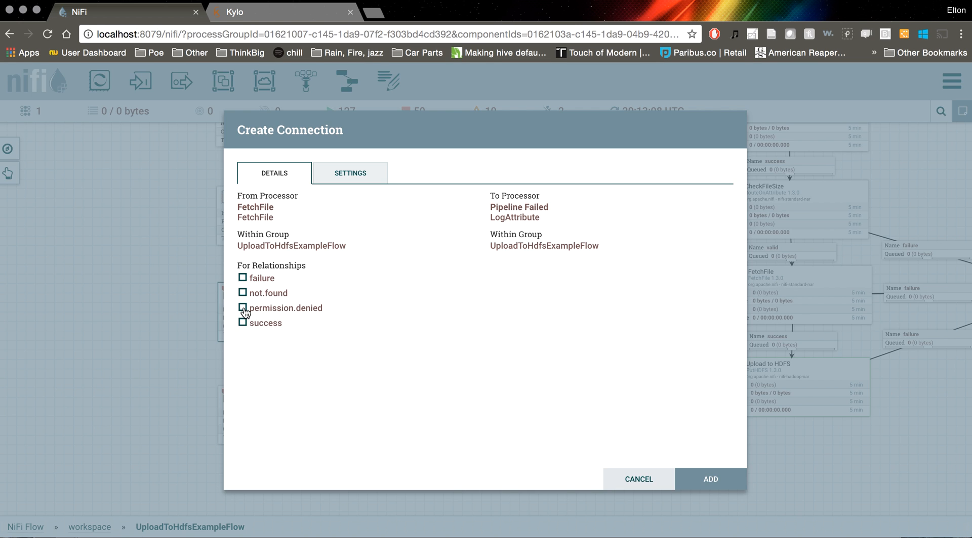
pyautogui.click(243, 293)
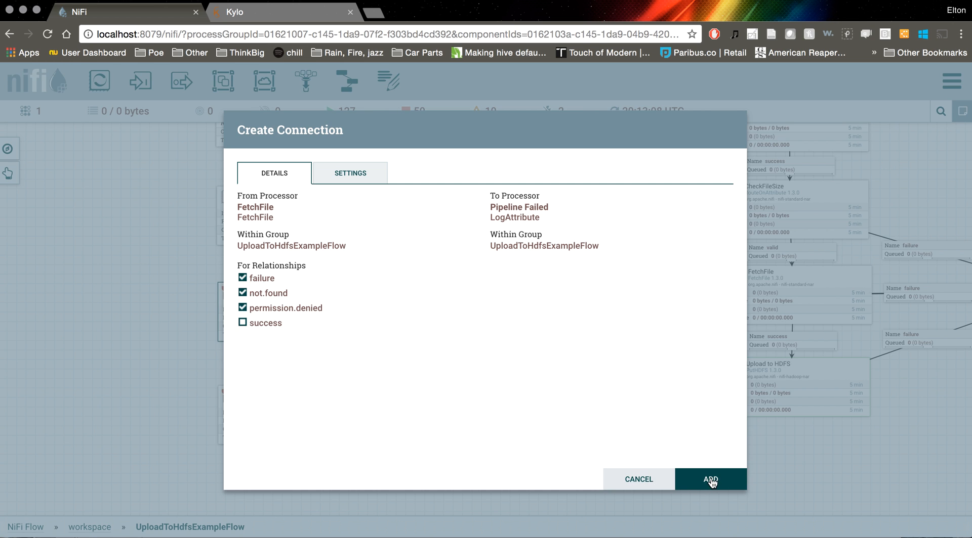
pyautogui.click(710, 480)
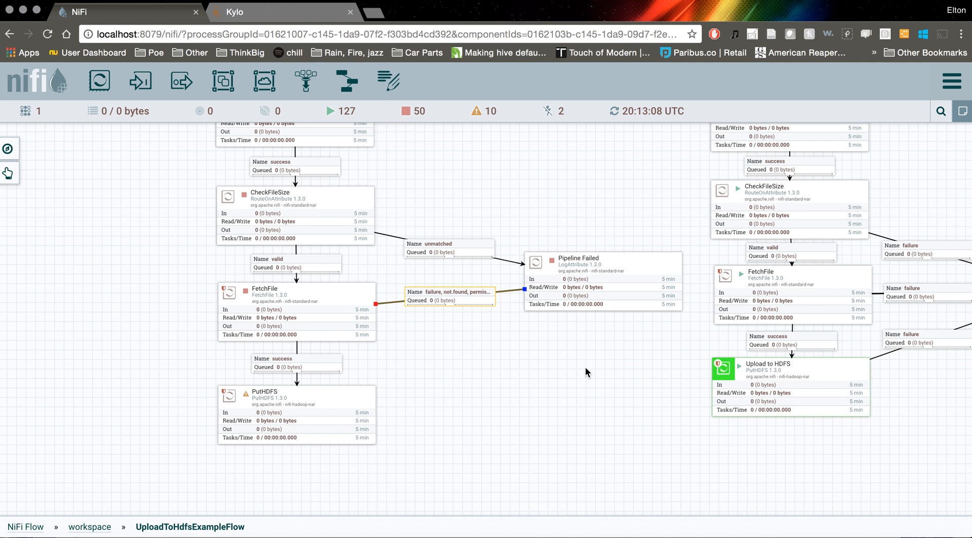
# Name the connection from FetchFile to Pipeline Failed failure and apply the change
pyautogui.rightClick(473, 300)
pyautogui.click(496, 314)
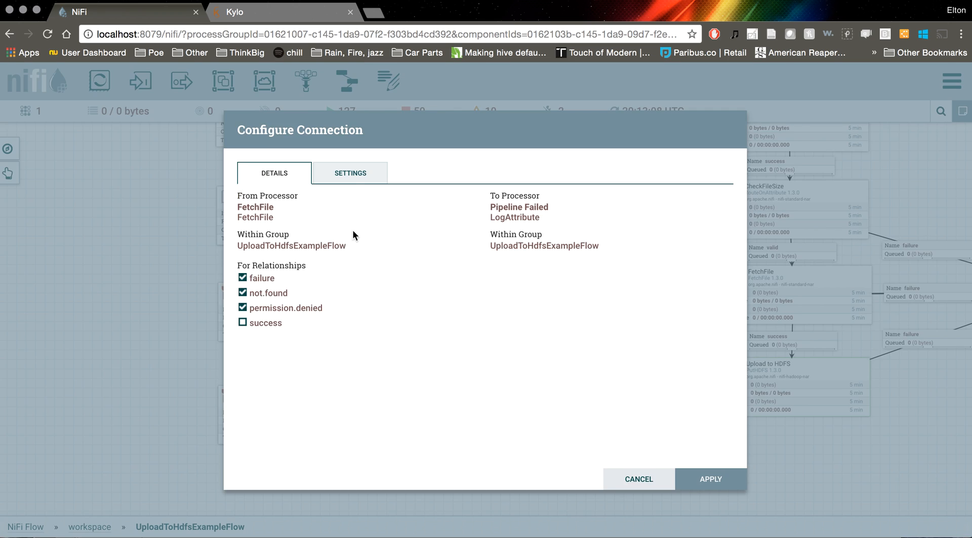
pyautogui.click(350, 173)
pyautogui.click(299, 213)
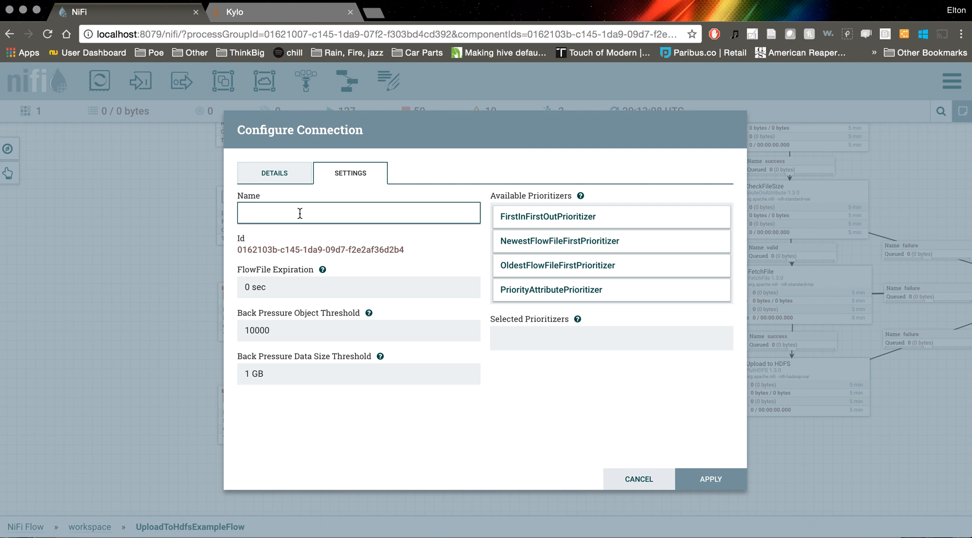
pyautogui.write('failure')
pyautogui.click(707, 479)
# Name the connection from CheckFileSize to Pipeline Failed failure and apply the change
pyautogui.click(452, 250)
pyautogui.rightClick(452, 250)
pyautogui.click(468, 255)
pyautogui.click(410, 217)
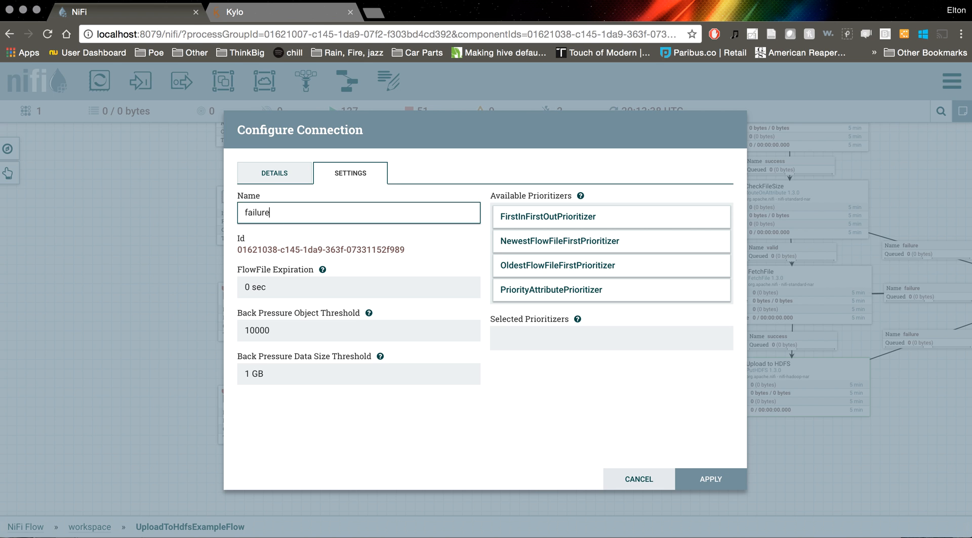
pyautogui.click(711, 479)
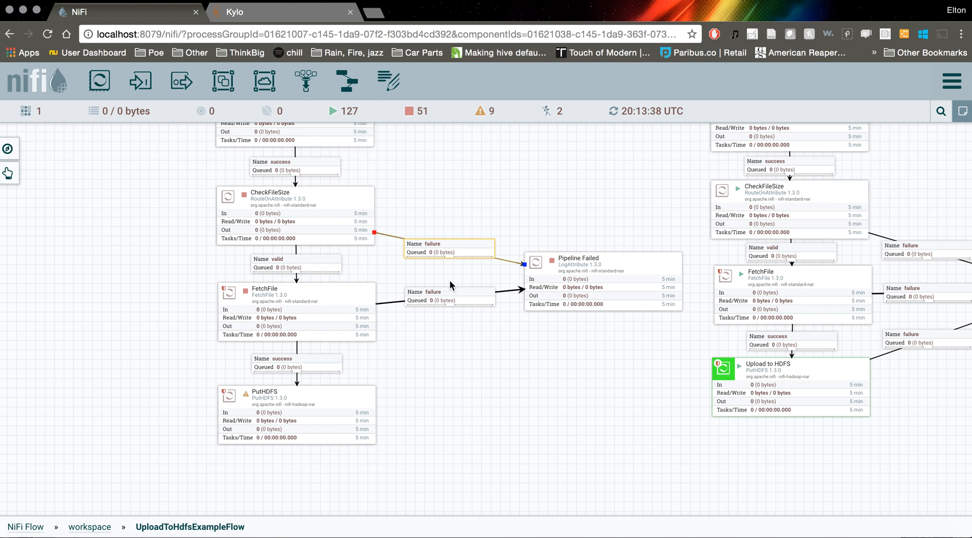
# Move the new Pipeline Failed processor down so it lines up with the new FetchFile processor
pyautogui.scroll(-2, 565, 218)
pyautogui.moveTo(564, 217); pyautogui.dragTo(556, 226)
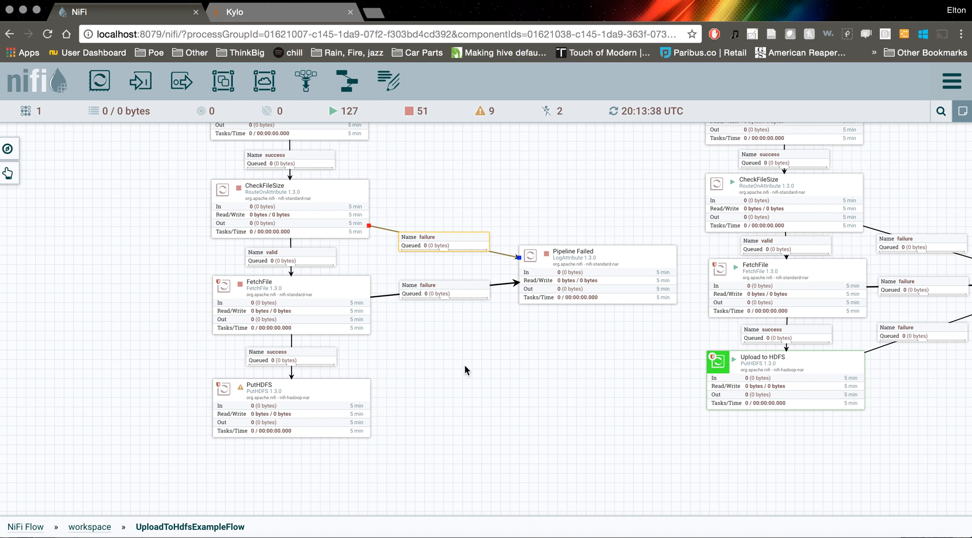
pyautogui.moveTo(429, 351)
pyautogui.mouseDown()
pyautogui.moveTo(437, 365)
pyautogui.moveTo(433, 334)
pyautogui.mouseUp()
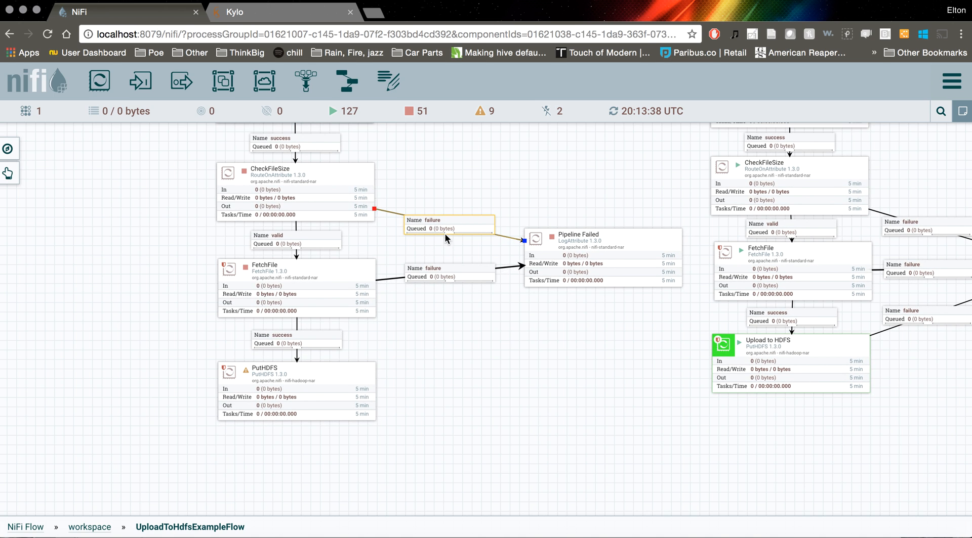
pyautogui.moveTo(580, 249); pyautogui.dragTo(576, 279)
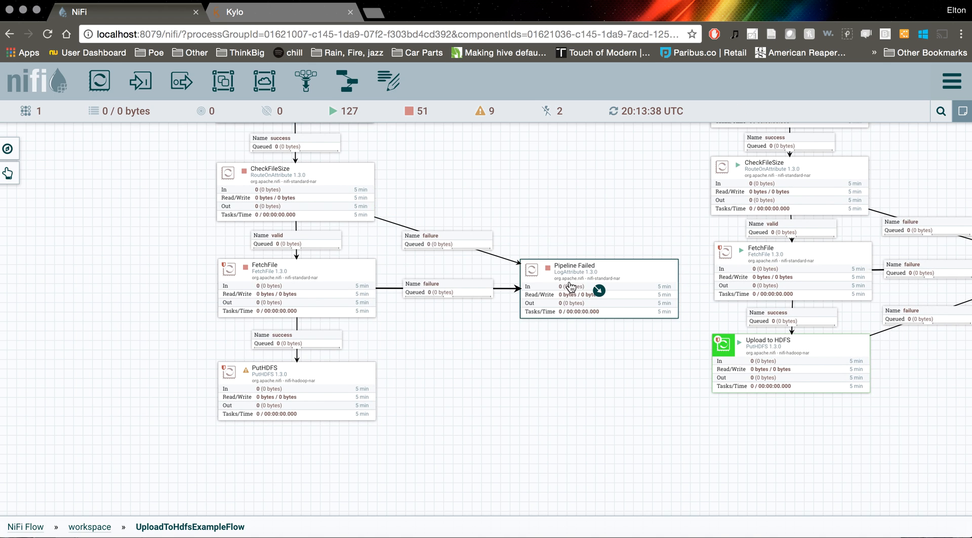
# Connect the PutHDFS processor to Pipeline Failed for the failure relationship
pyautogui.click(430, 401)
pyautogui.moveTo(297, 395); pyautogui.dragTo(576, 282)
pyautogui.click(243, 277)
pyautogui.click(706, 479)
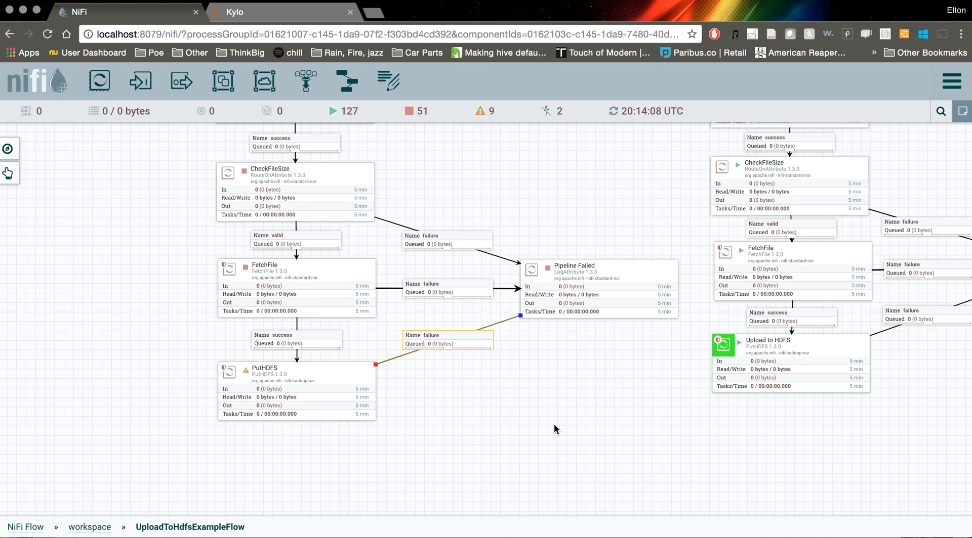
# Set the new PutHDFS processor's Directory property to ${absolute.path} and apply the configuration
pyautogui.moveTo(475, 402); pyautogui.dragTo(484, 355)
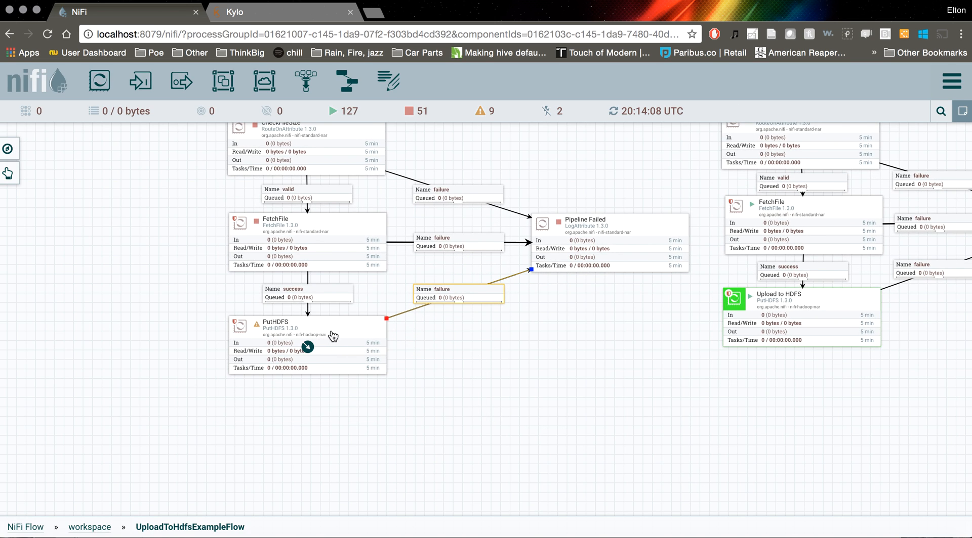
pyautogui.moveTo(257, 330)
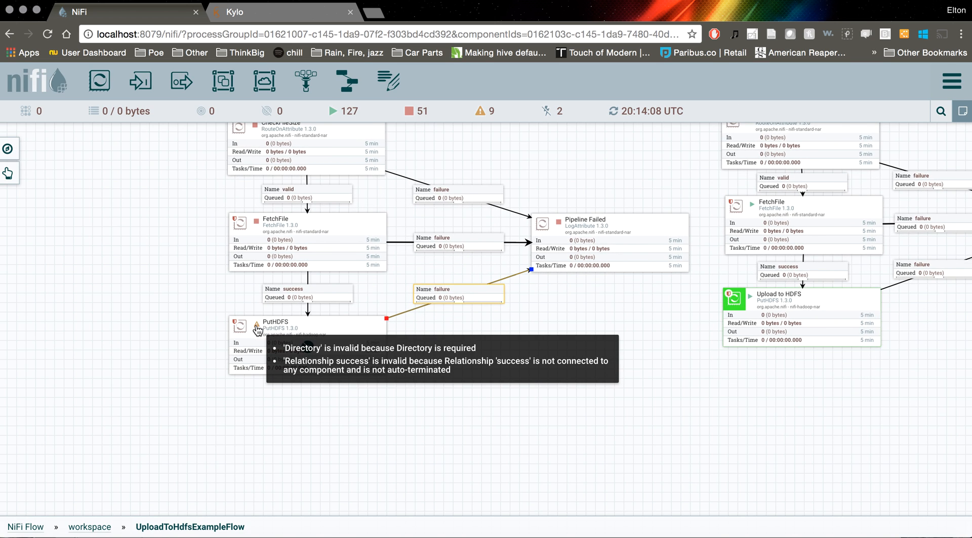
pyautogui.rightClick(294, 330)
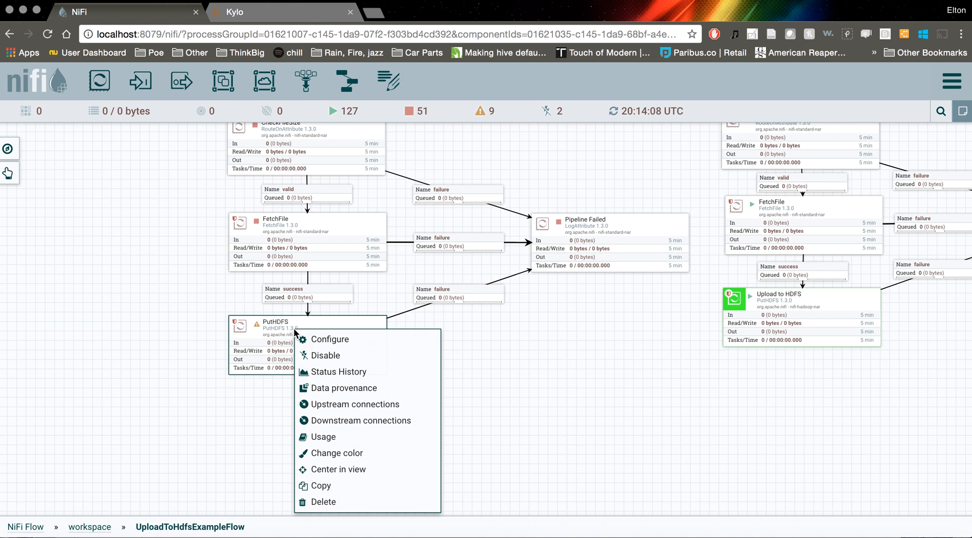
pyautogui.click(324, 340)
pyautogui.click(434, 172)
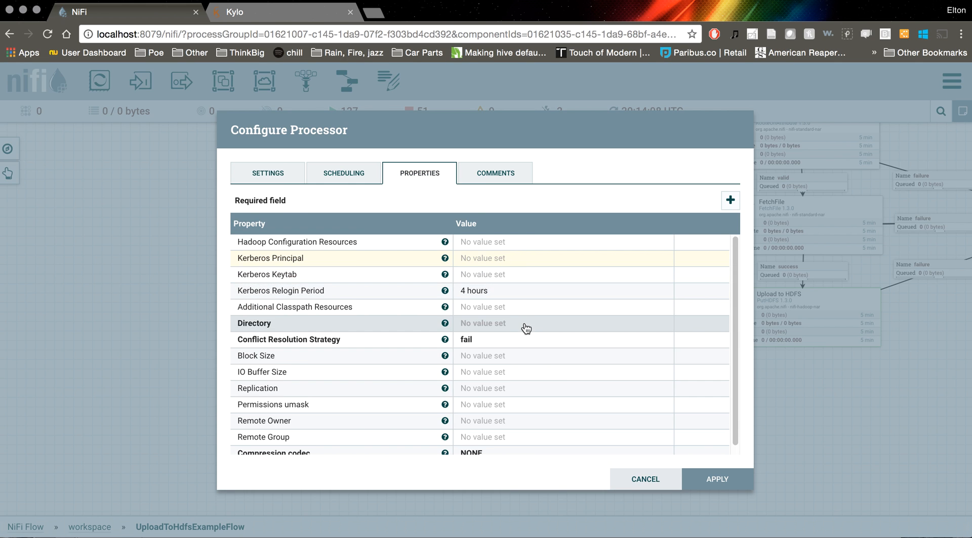
pyautogui.scroll(-1, 522, 329)
pyautogui.click(504, 315)
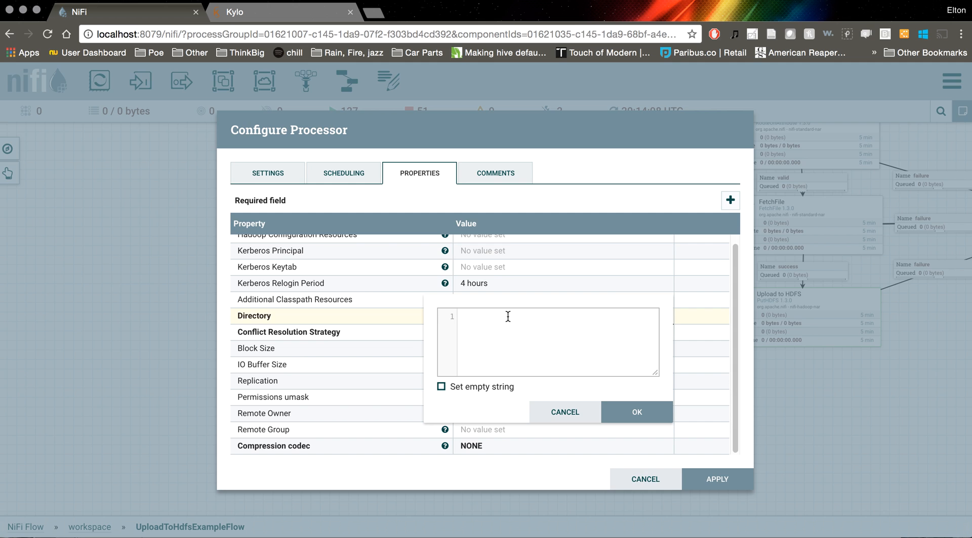
pyautogui.write('${}')
pyautogui.write('absolu')
pyautogui.write('te.path')
pyautogui.doubleClick(501, 317)
pyautogui.click(637, 413)
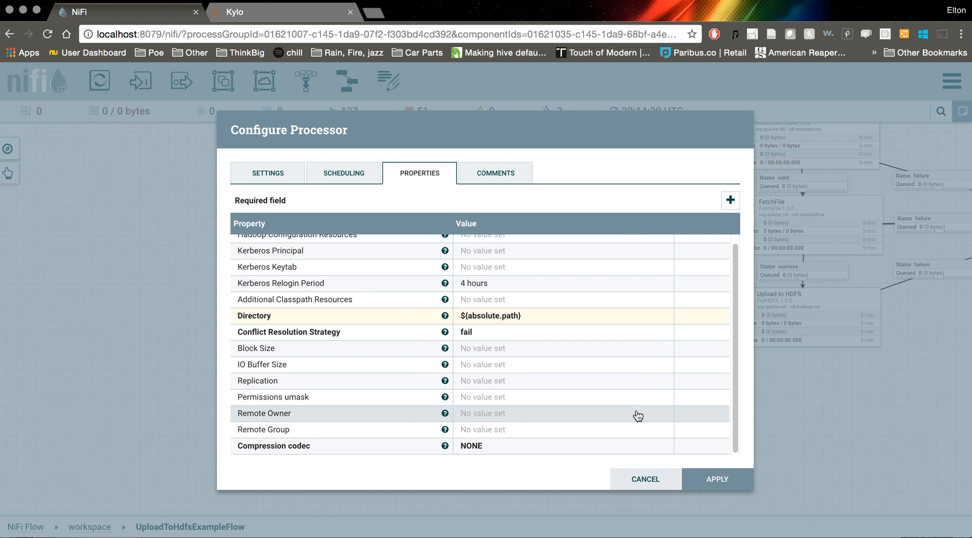
pyautogui.click(719, 483)
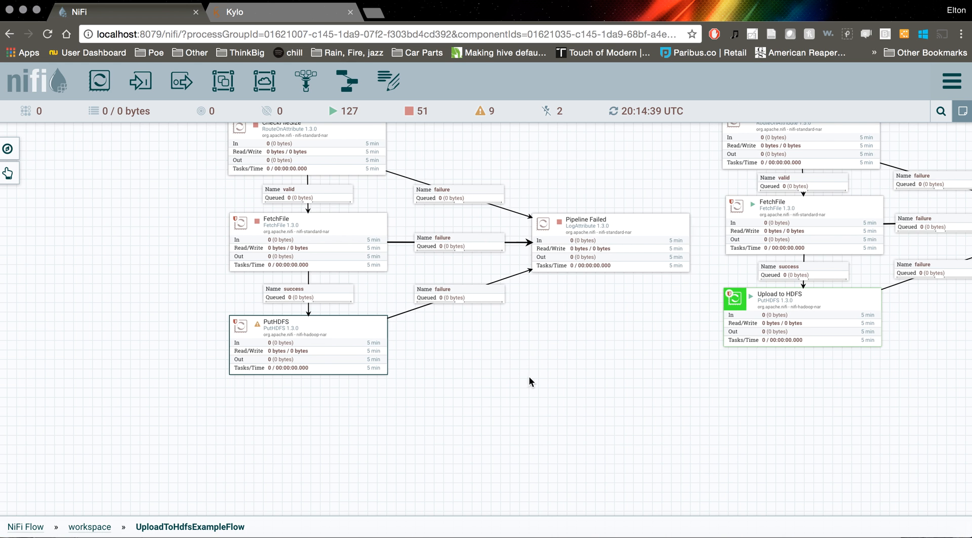
# View the new ListFile processor's component state and try to clear it
pyautogui.scroll(5, 491, 208)
pyautogui.rightClick(424, 233)
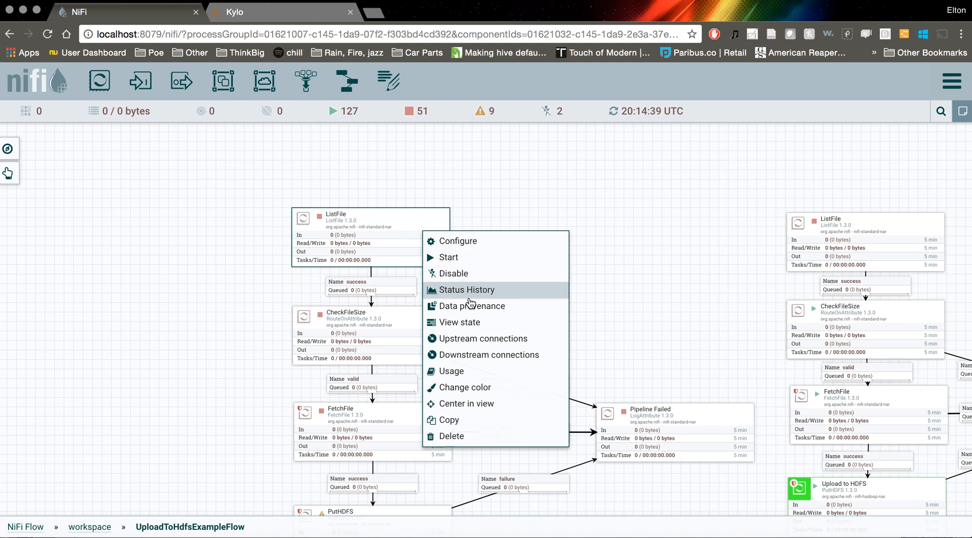
pyautogui.click(468, 322)
pyautogui.click(698, 288)
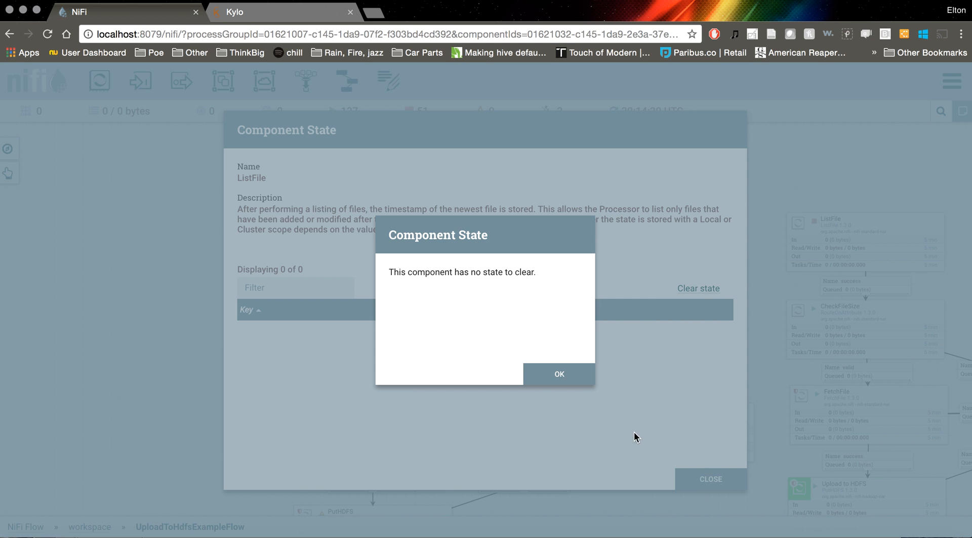
pyautogui.click(560, 375)
pyautogui.click(711, 479)
# Start the new ListFile processor and refresh the flow so its listing is queued for CheckFileSize
pyautogui.rightClick(413, 225)
pyautogui.click(430, 245)
pyautogui.rightClick(496, 229)
pyautogui.click(501, 235)
pyautogui.scroll(-3, 507, 223)
pyautogui.scroll(-2, 506, 223)
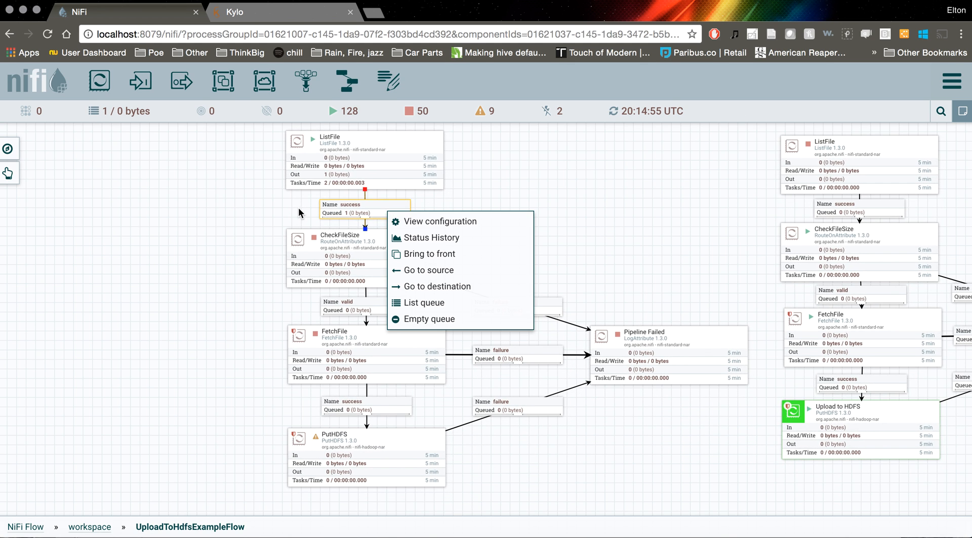
# Stop the new ListFile processor and refresh the canvas
pyautogui.click(299, 213)
pyautogui.click(316, 157)
pyautogui.rightClick(316, 157)
pyautogui.click(346, 189)
pyautogui.rightClick(263, 201)
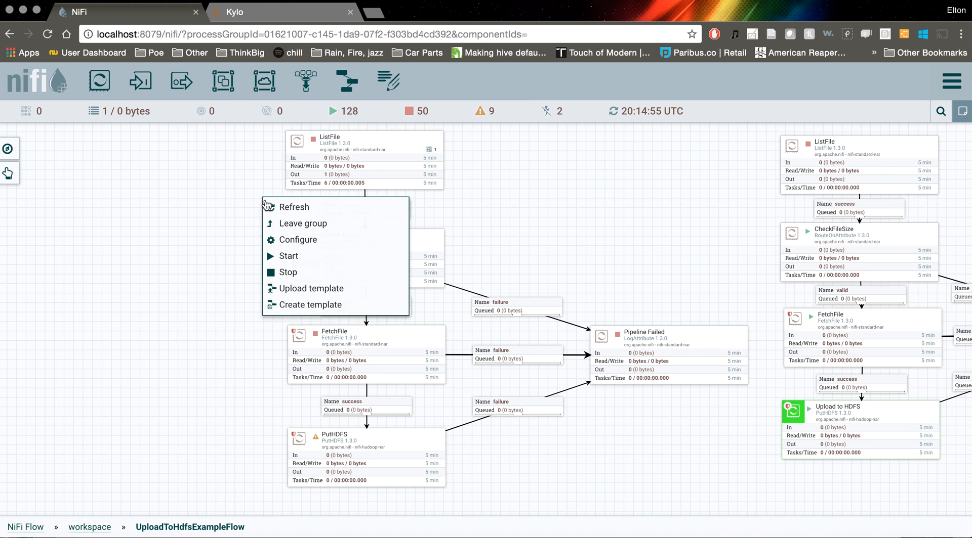
pyautogui.click(349, 207)
# List the queue between ListFile and CheckFileSize and examine the attributes of the queued sample.csv flowfile, including its path and filename
pyautogui.rightClick(349, 207)
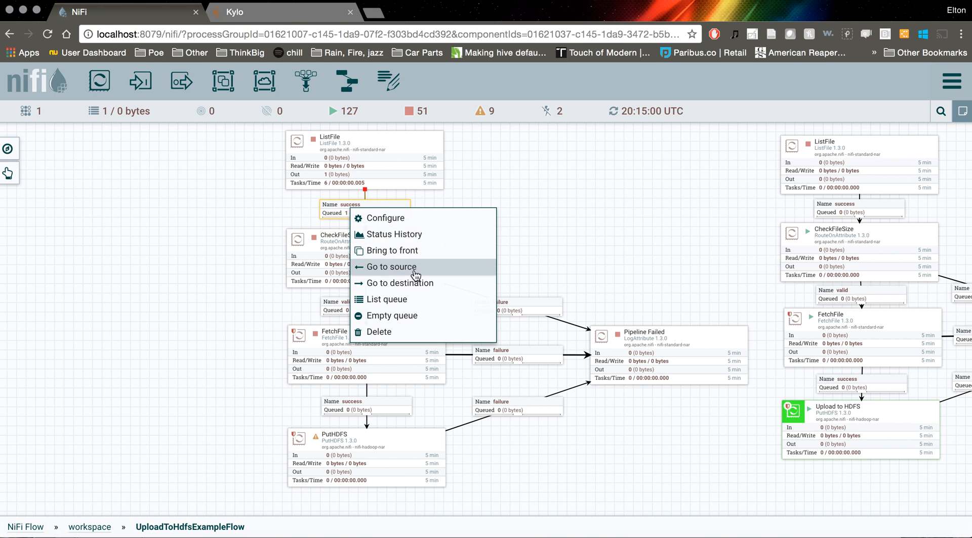
pyautogui.click(416, 303)
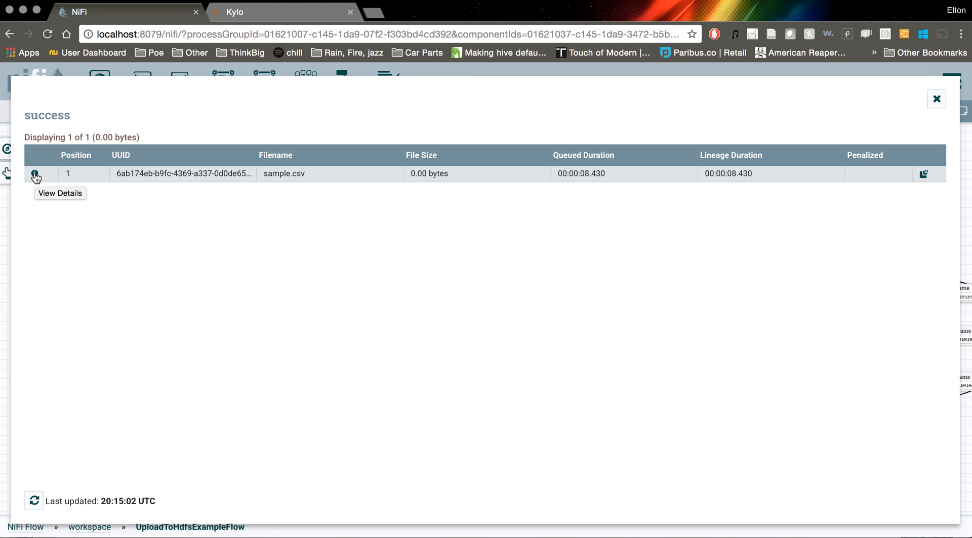
pyautogui.click(34, 175)
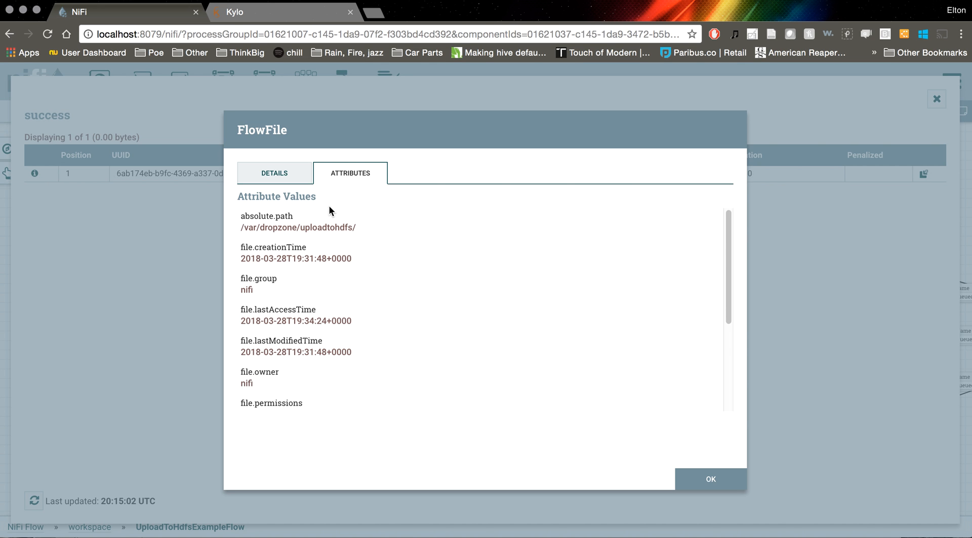
pyautogui.scroll(-3, 291, 245)
pyautogui.scroll(3, 291, 245)
pyautogui.scroll(-3, 353, 272)
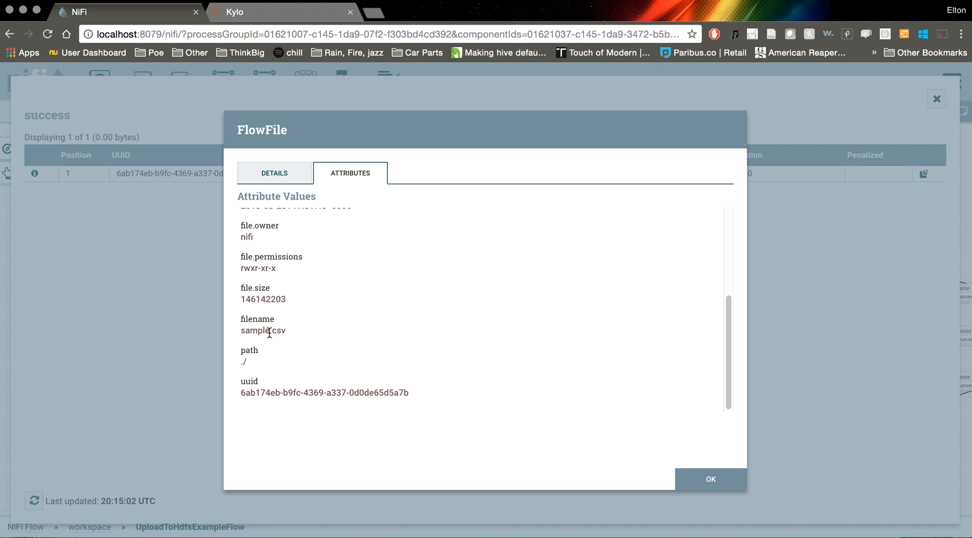
pyautogui.click(707, 485)
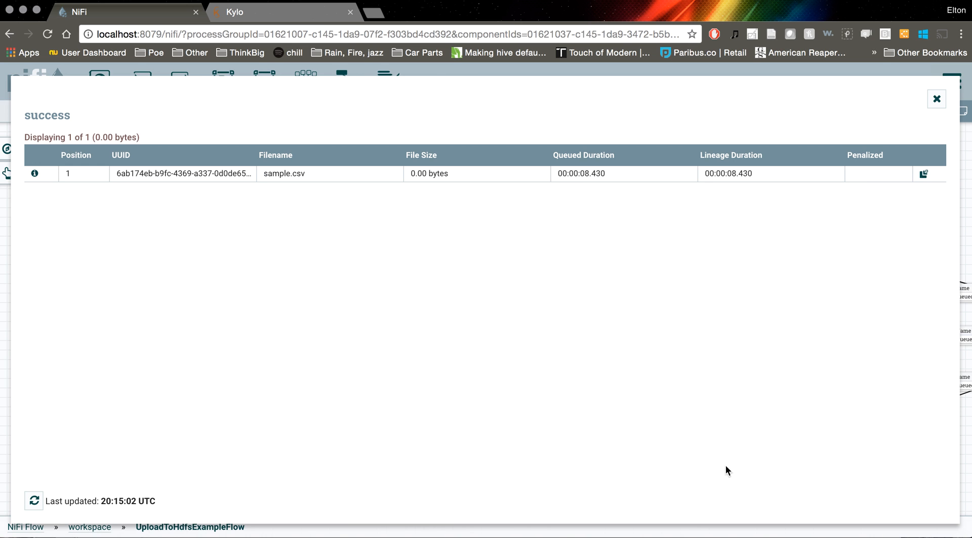
pyautogui.click(936, 99)
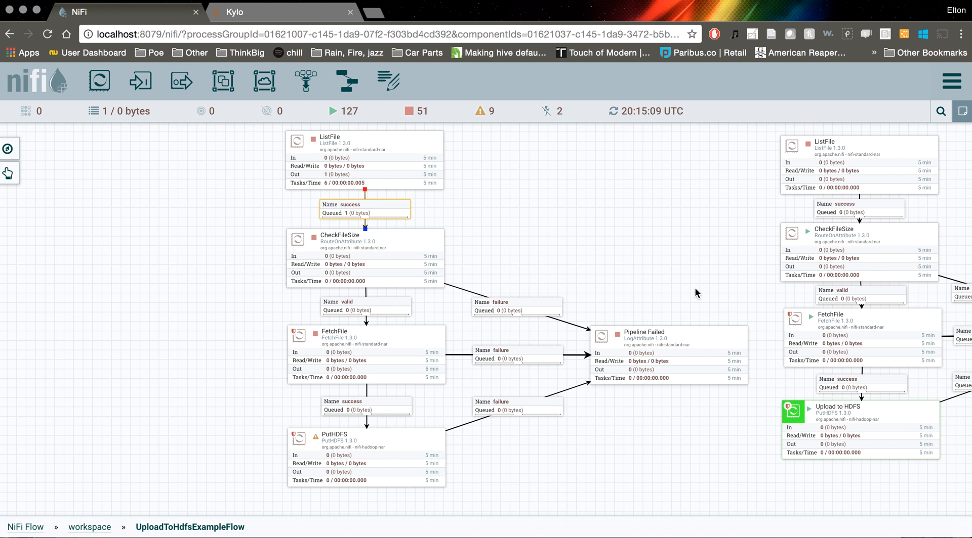
# Set the new PutHDFS processor to automatically terminate its success relationship and apply the change
pyautogui.scroll(-2, 532, 253)
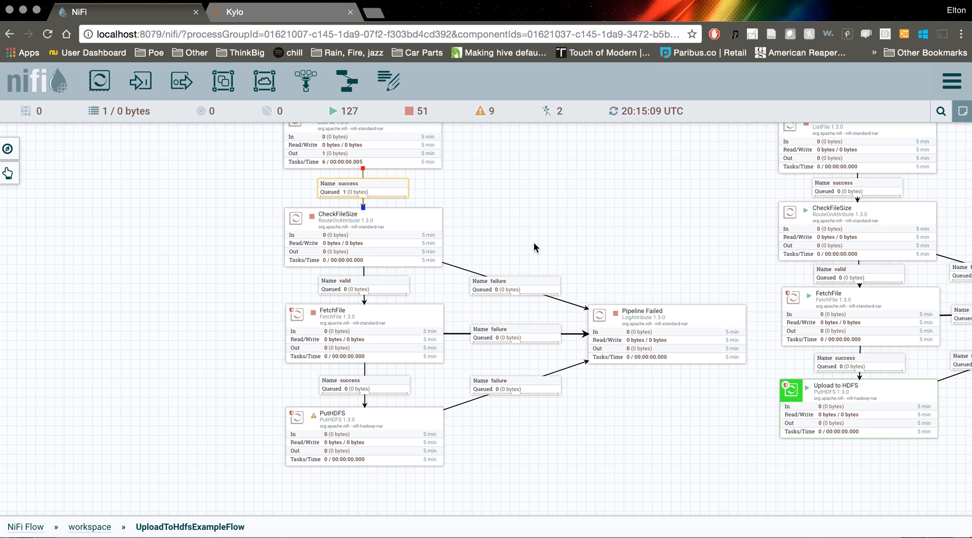
pyautogui.scroll(-2, 531, 238)
pyautogui.moveTo(315, 403)
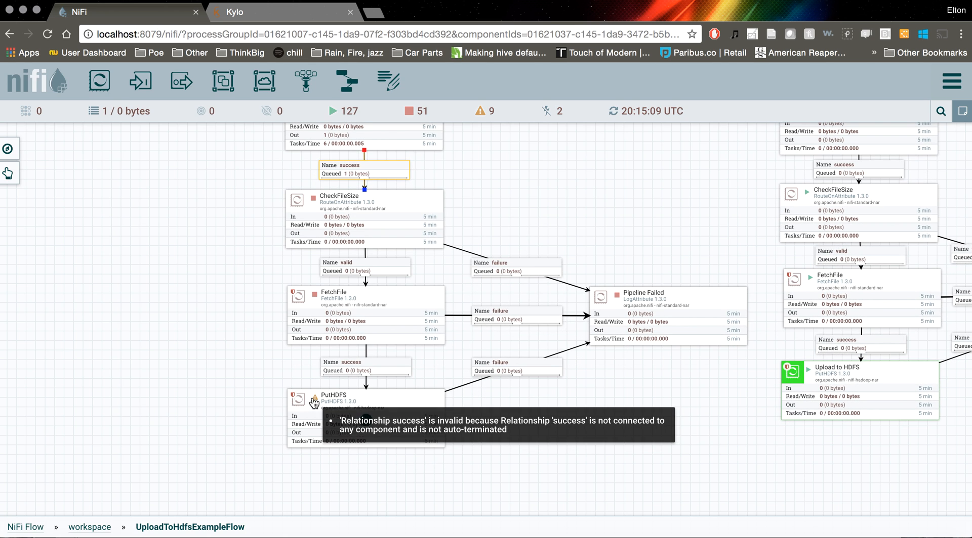
pyautogui.rightClick(319, 404)
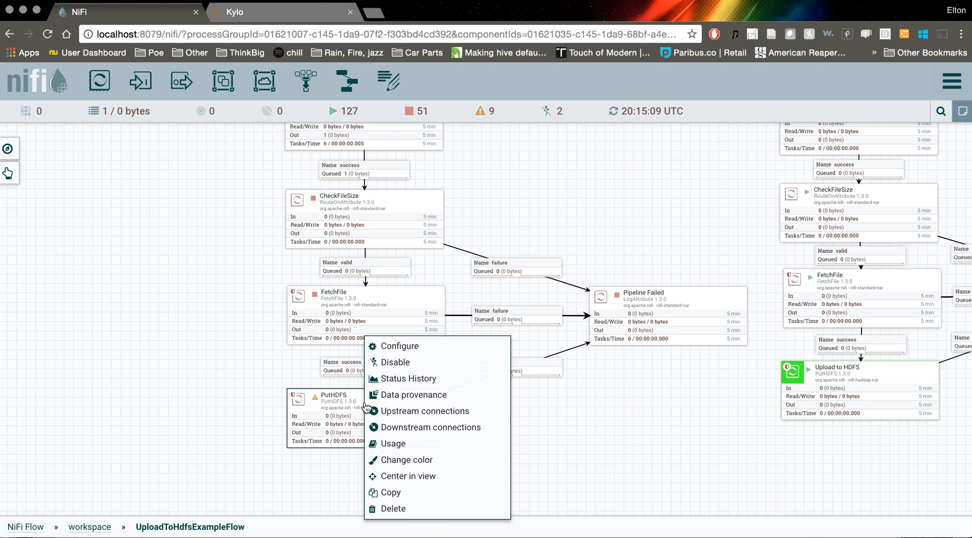
pyautogui.click(400, 346)
pyautogui.click(281, 181)
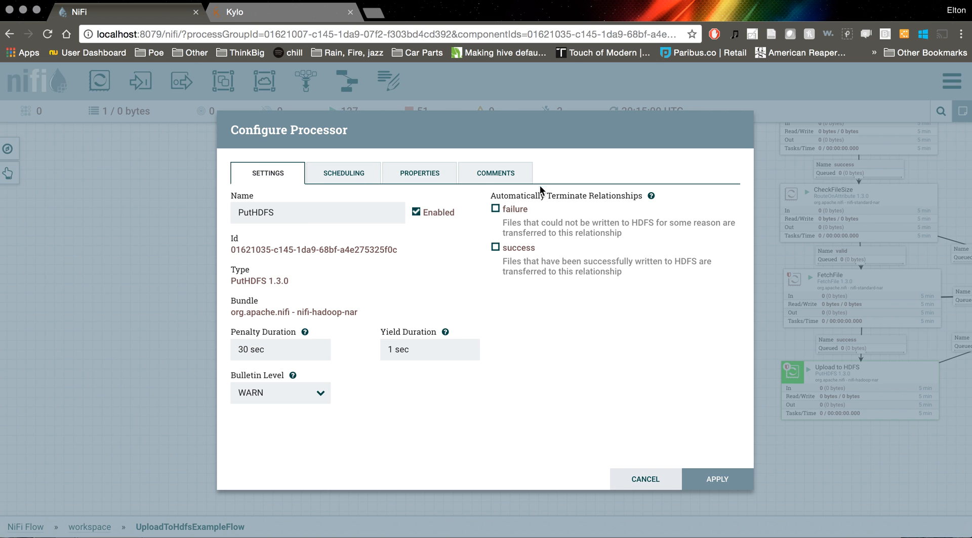
pyautogui.click(496, 210)
pyautogui.click(495, 248)
pyautogui.click(724, 478)
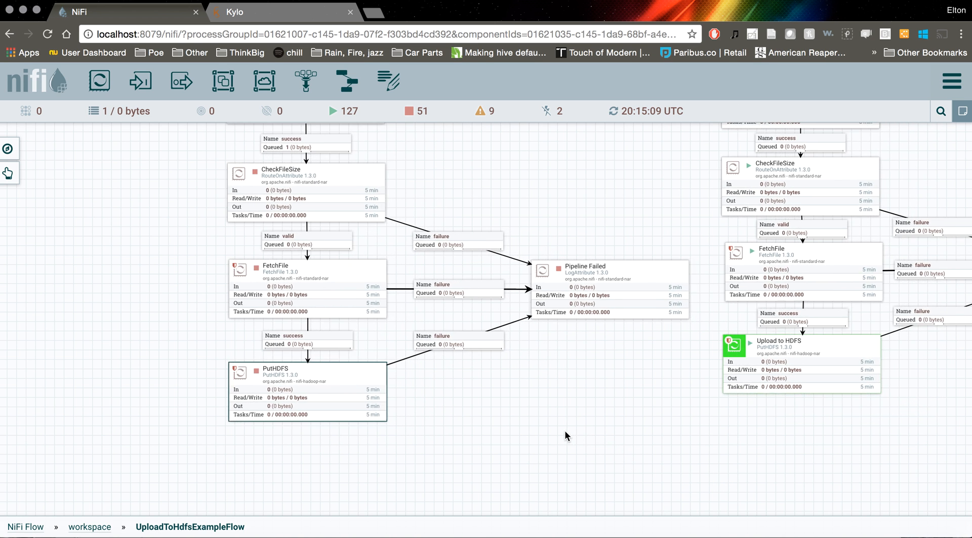
# Review the new PutHDFS processor's properties, including Additional Classpath Resources, and close its configuration without applying anything
pyautogui.rightClick(320, 381)
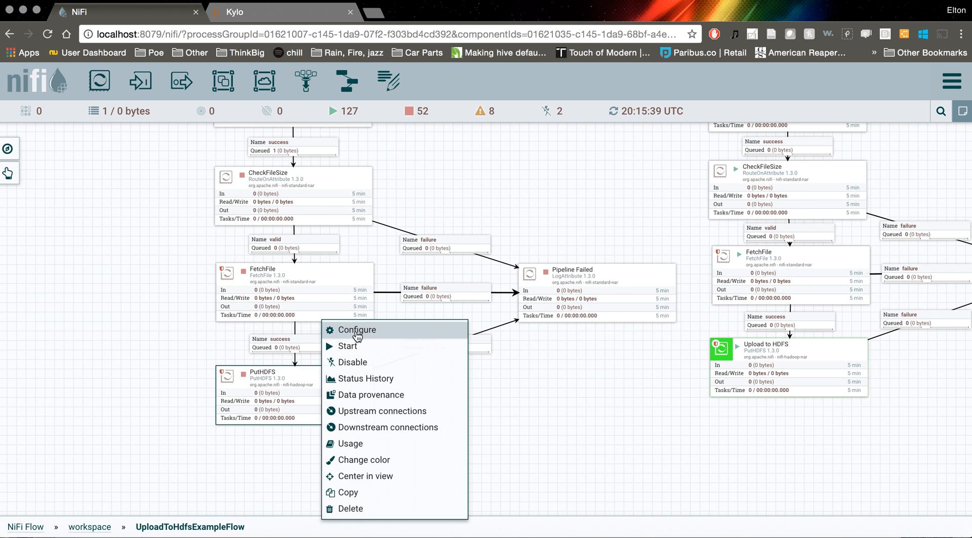
pyautogui.click(356, 328)
pyautogui.click(427, 181)
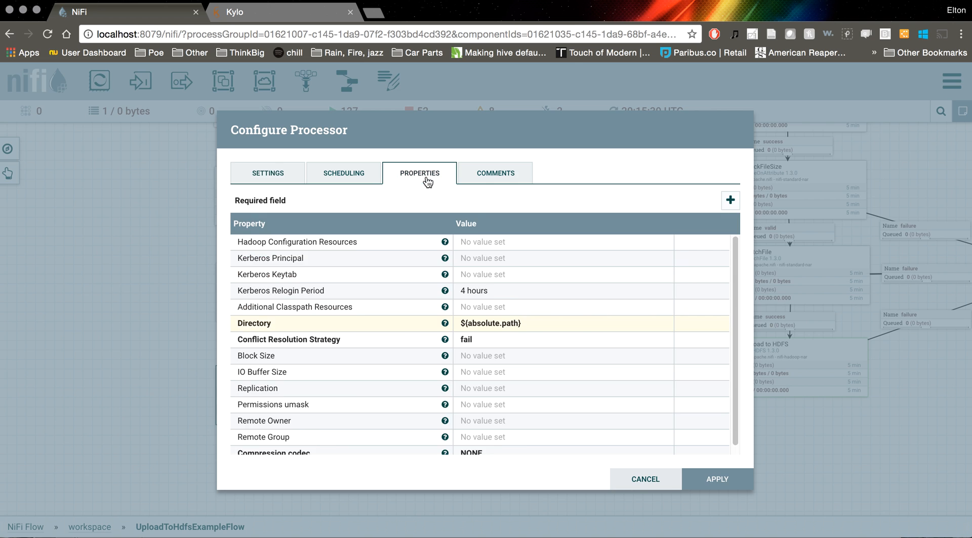
pyautogui.click(490, 313)
pyautogui.click(577, 384)
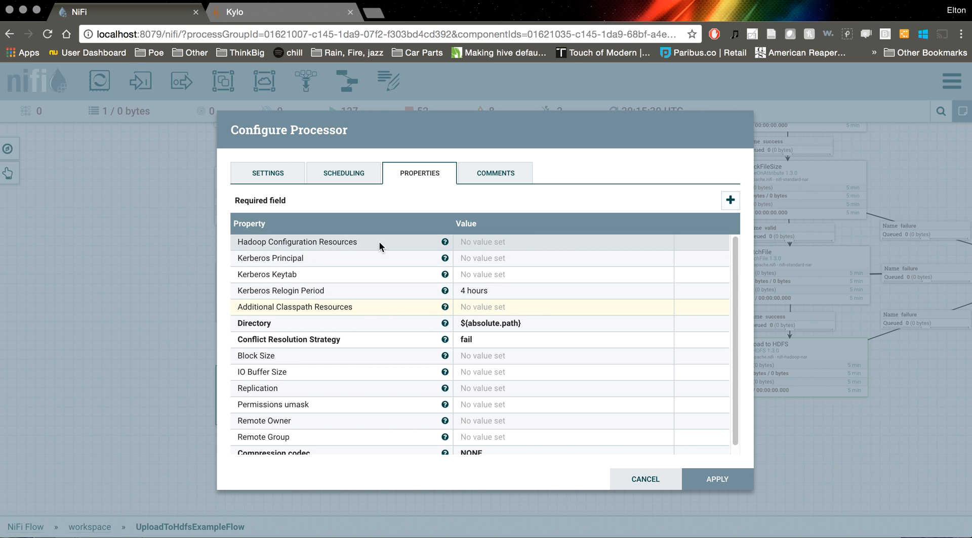
pyautogui.click(649, 480)
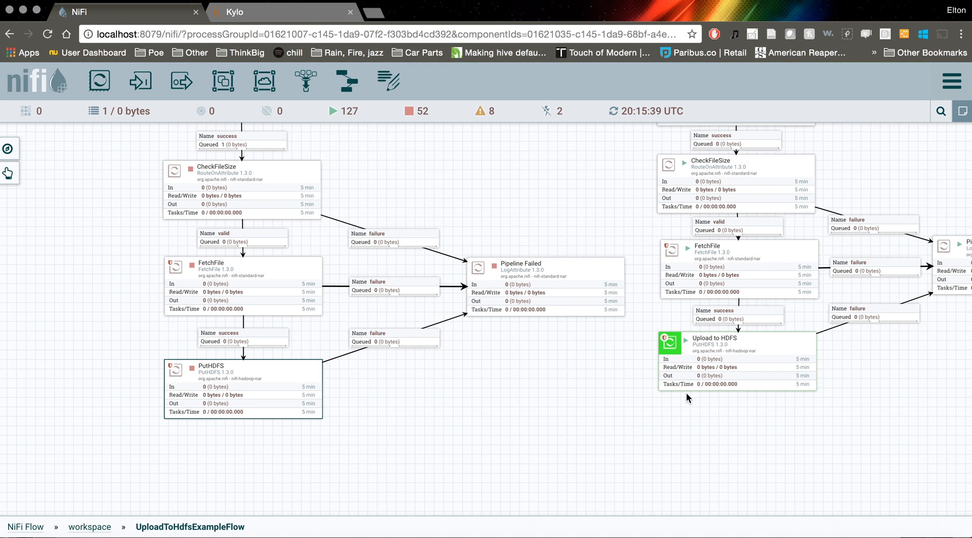
# Examine the Hadoop Configuration Resources value in the example flow's Upload to HDFS processor details
pyautogui.rightClick(716, 344)
pyautogui.click(740, 351)
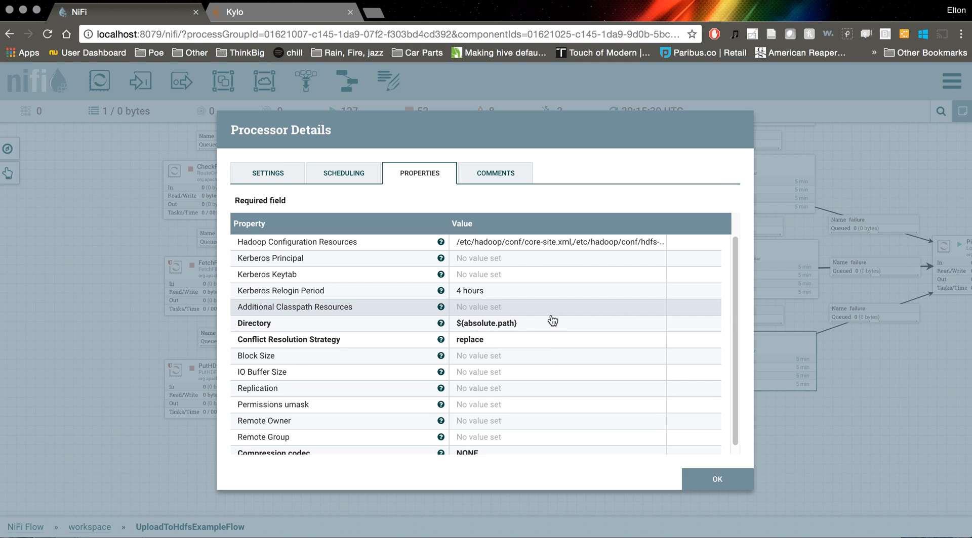
pyautogui.click(518, 250)
pyautogui.moveTo(544, 281); pyautogui.dragTo(520, 244)
pyautogui.doubleClick(519, 244)
pyautogui.tripleClick(520, 243)
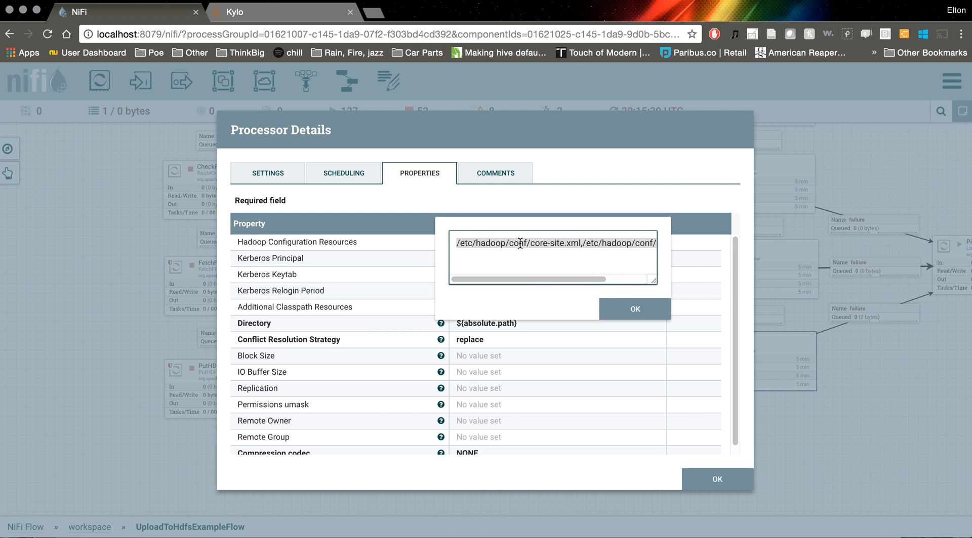
pyautogui.click(632, 309)
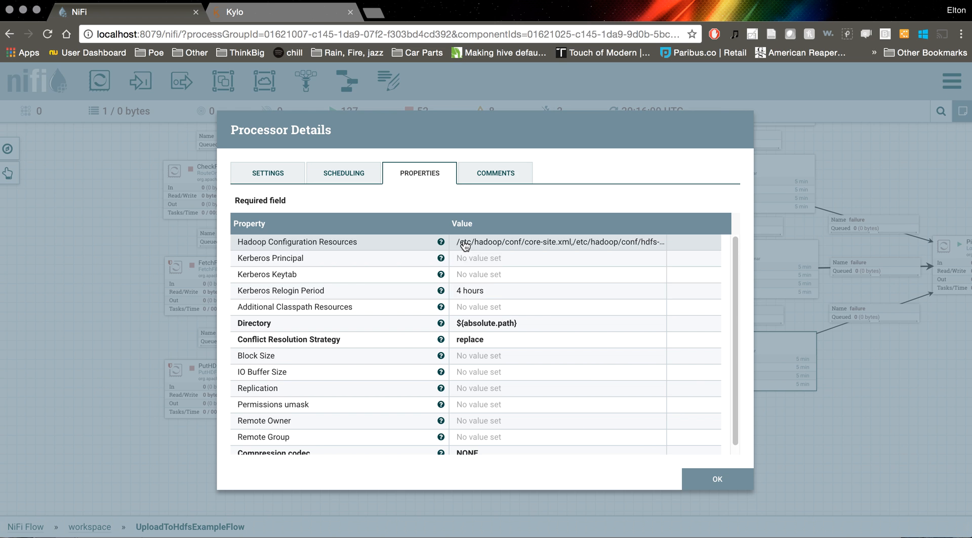
pyautogui.click(704, 486)
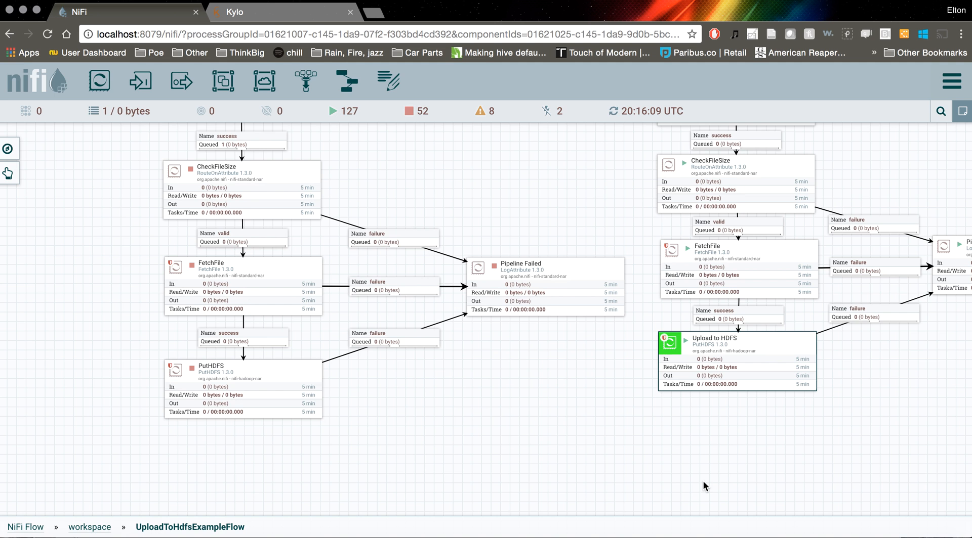
pyautogui.moveTo(482, 439); pyautogui.dragTo(491, 437)
pyautogui.moveTo(268, 453); pyautogui.dragTo(279, 465)
pyautogui.moveTo(478, 431); pyautogui.dragTo(456, 439)
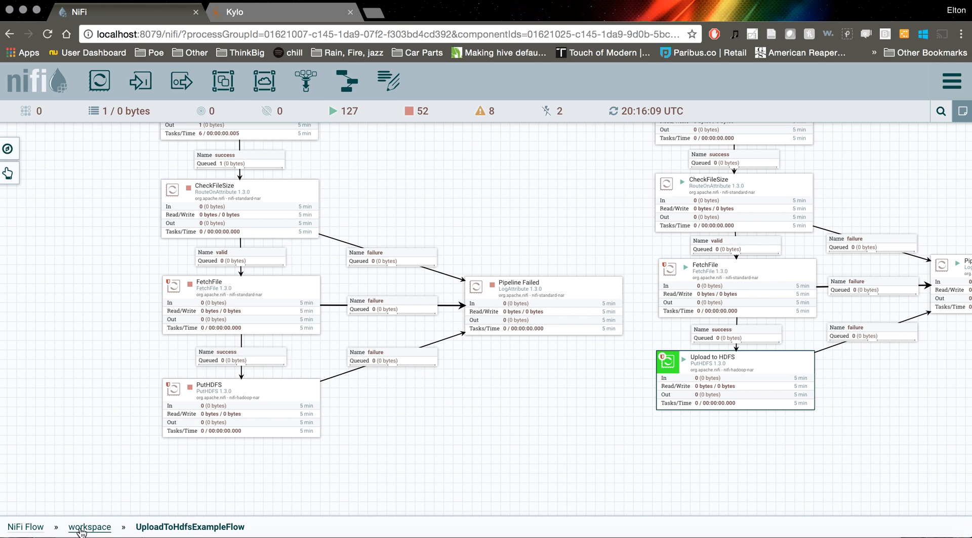
# Go back to the root NiFi Flow and open the standard-ingest group inside reusable_templates
pyautogui.click(30, 529)
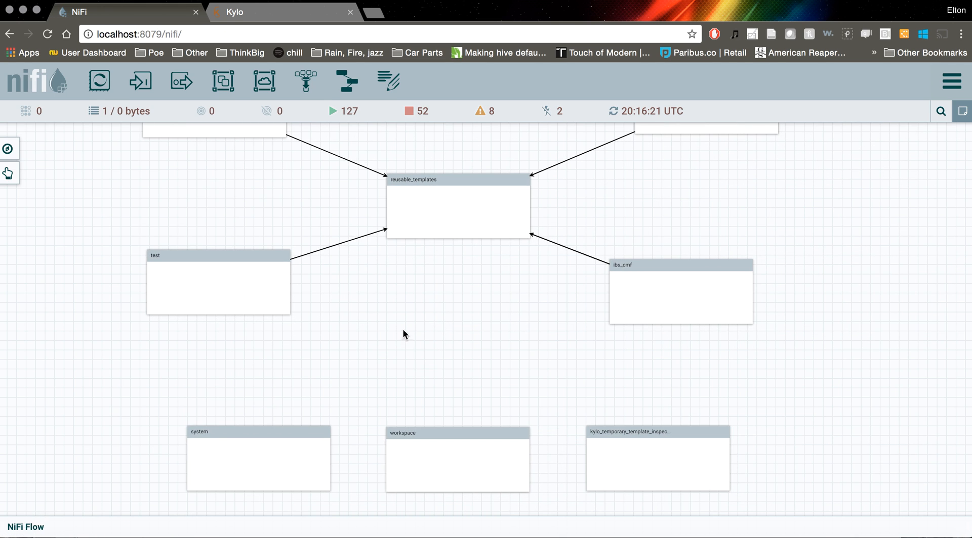
pyautogui.doubleClick(465, 212)
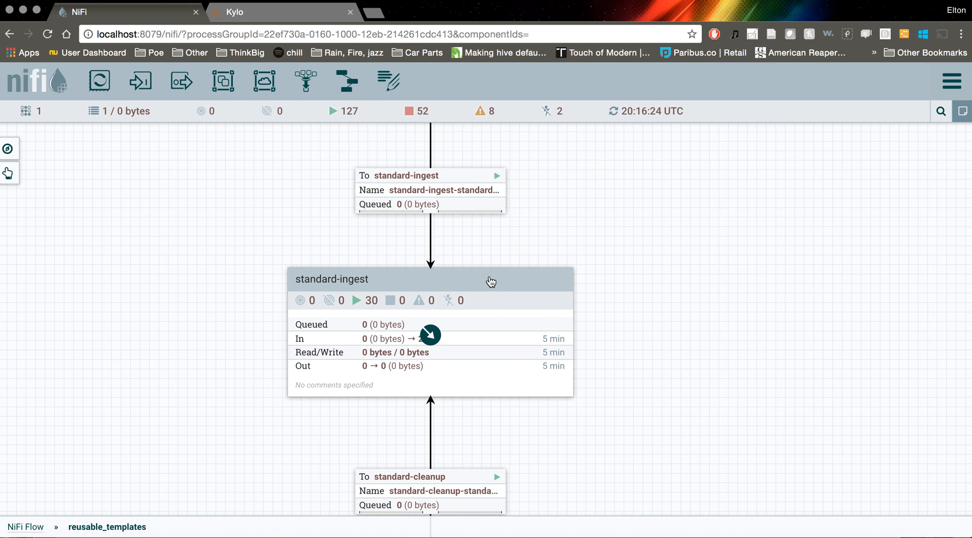
pyautogui.doubleClick(465, 284)
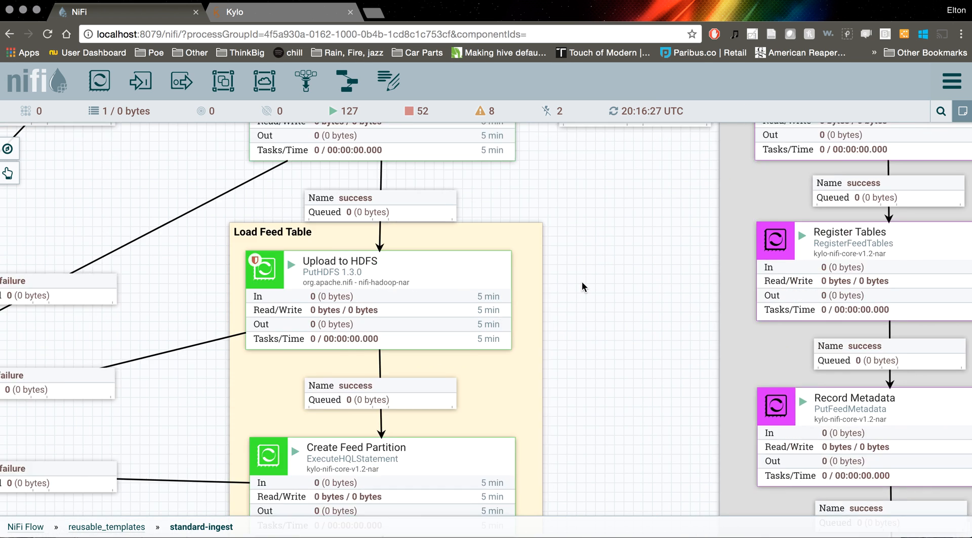
# Examine the overall layout of the standard-ingest flow, including its feed, valid/invalid, core and profile table sections and the indexing section
pyautogui.scroll(-4, 582, 282)
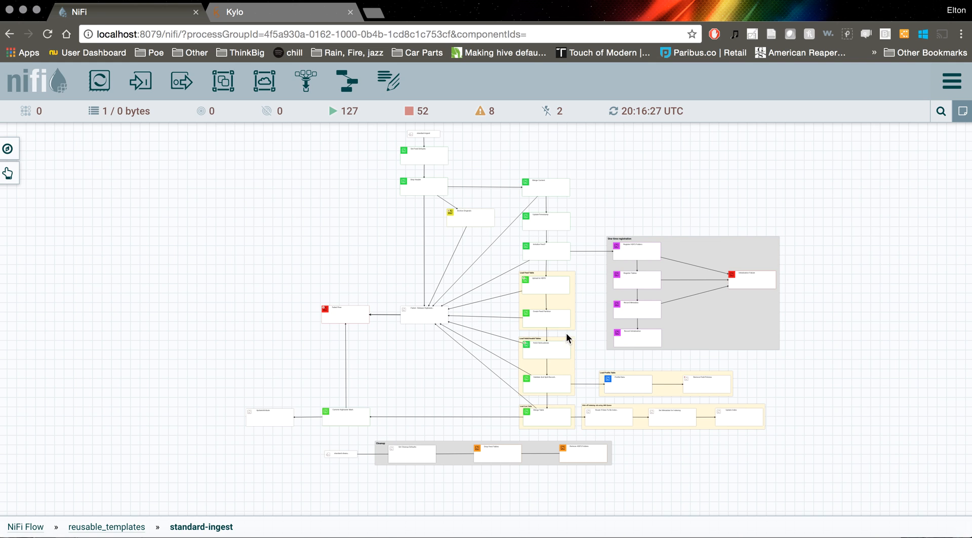
pyautogui.click(574, 305)
pyautogui.click(574, 379)
pyautogui.click(572, 417)
pyautogui.click(664, 394)
pyautogui.click(707, 428)
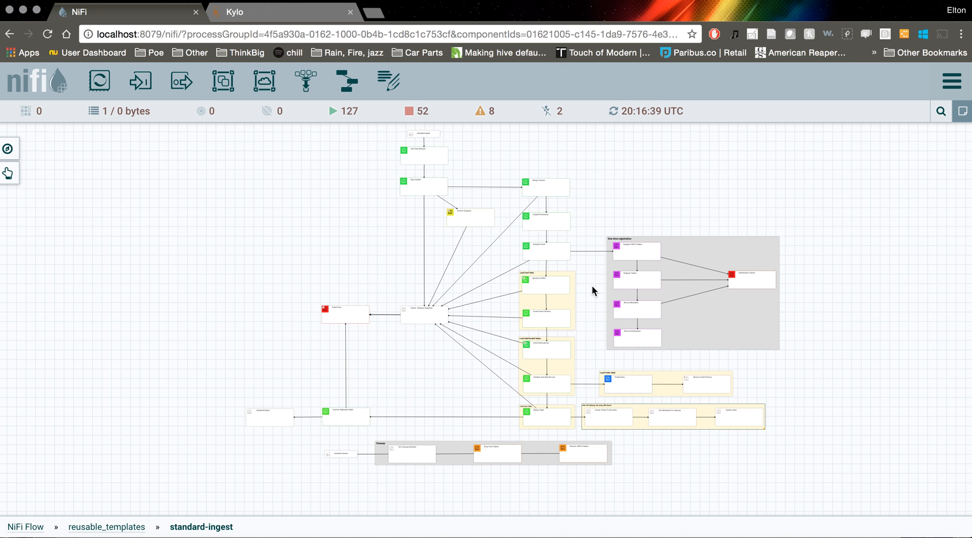
pyautogui.scroll(5, 585, 268)
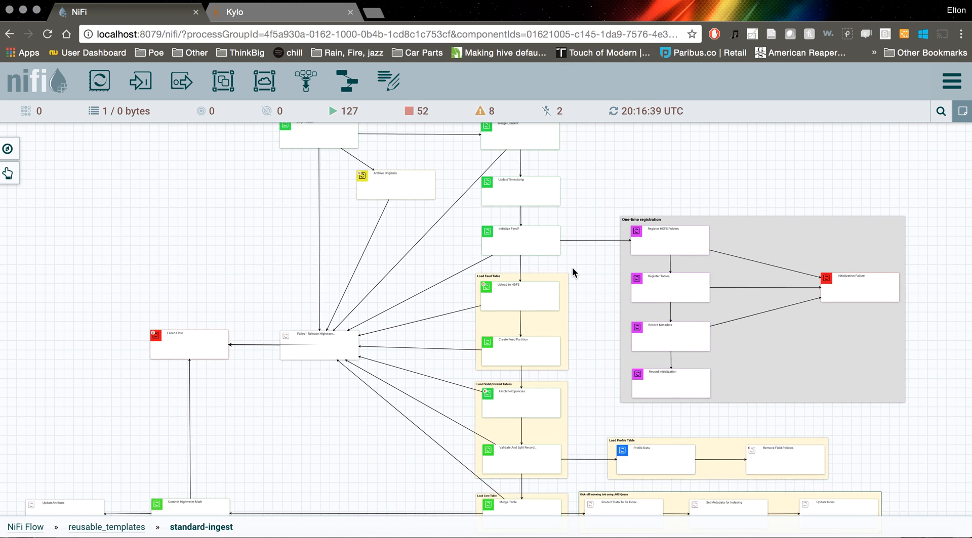
pyautogui.scroll(5, 572, 271)
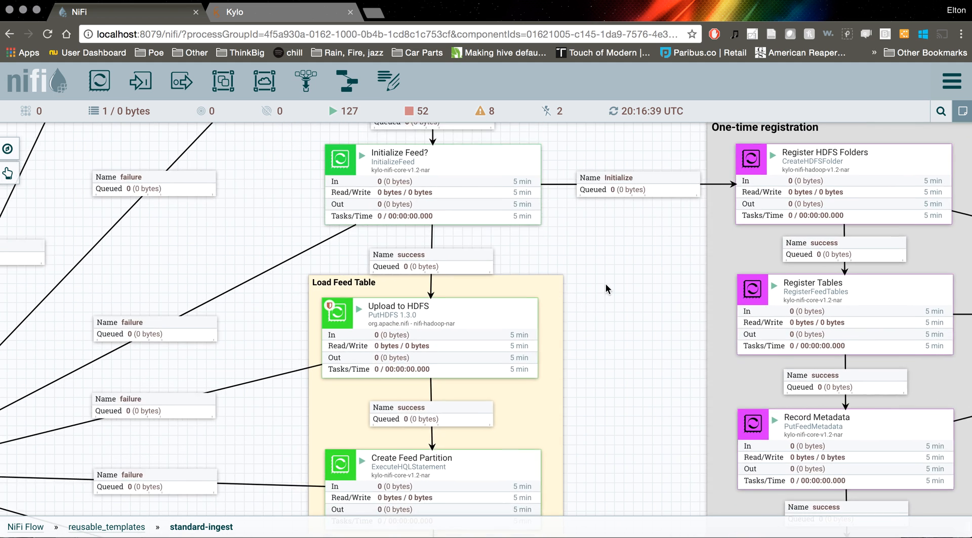
# Copy the full Hadoop Configuration Resources value from the standard-ingest Upload to HDFS processor's details and close them
pyautogui.click(427, 309)
pyautogui.rightClick(429, 308)
pyautogui.click(471, 319)
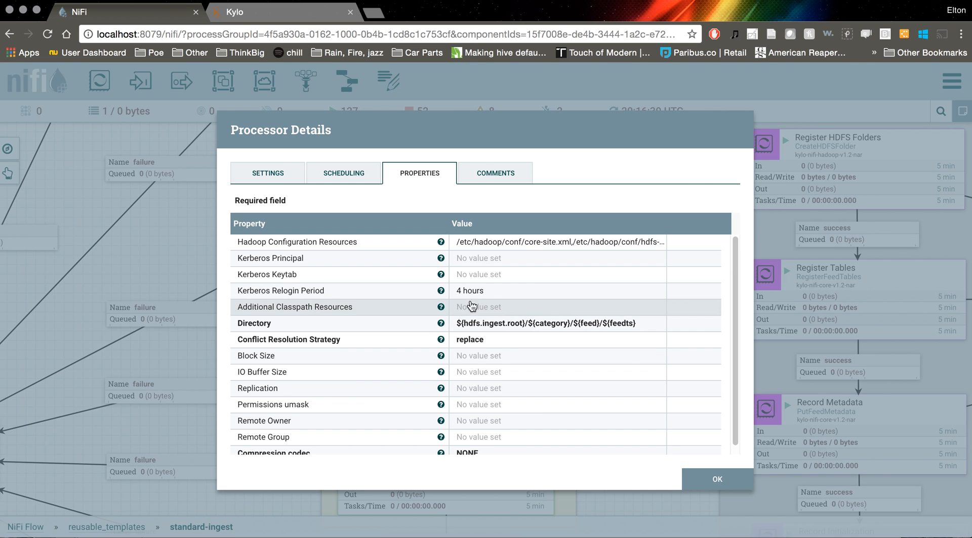
pyautogui.click(506, 243)
pyautogui.tripleClick(499, 242)
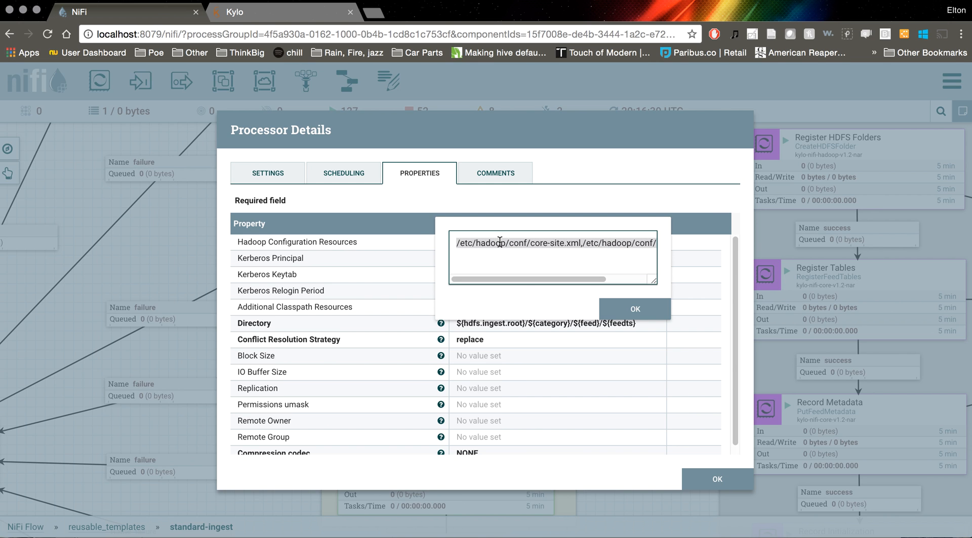
pyautogui.click(624, 310)
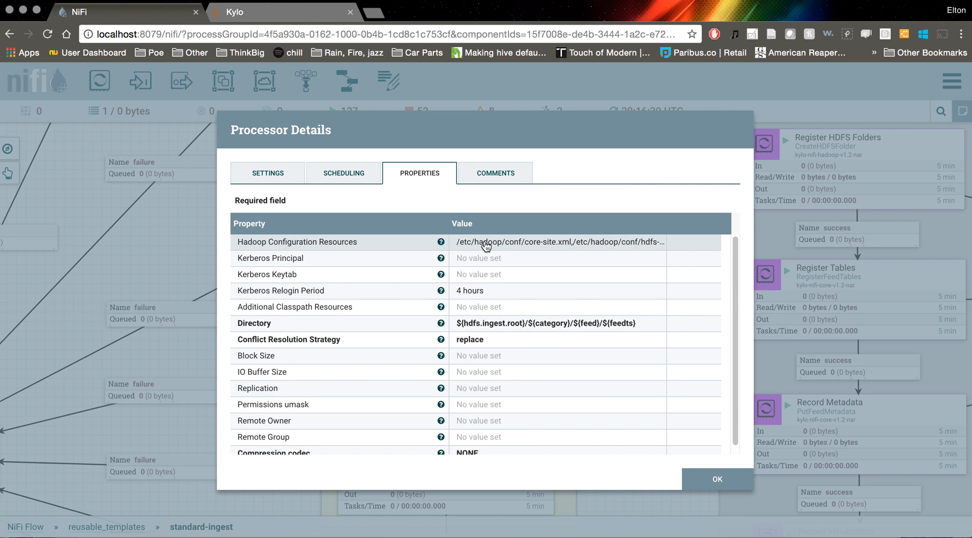
pyautogui.click(577, 242)
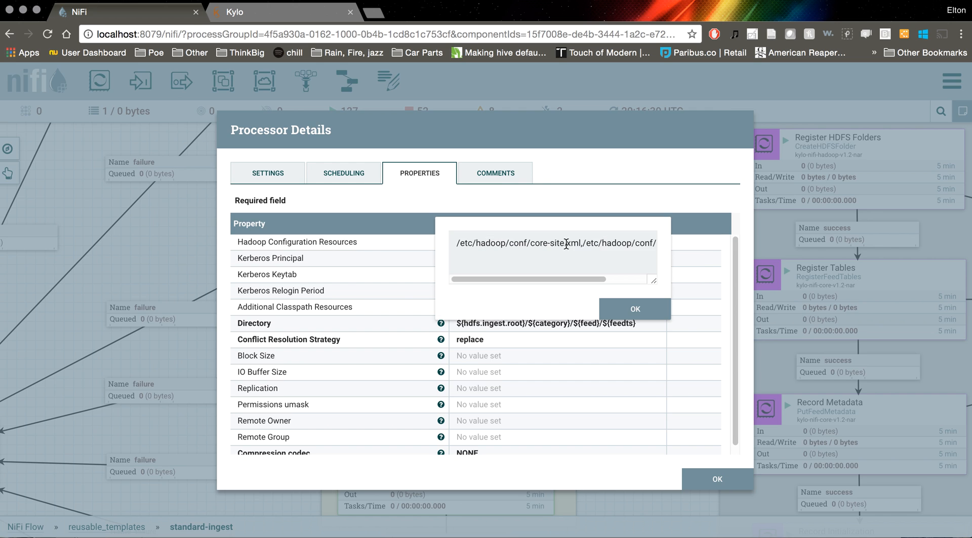
pyautogui.tripleClick(559, 240)
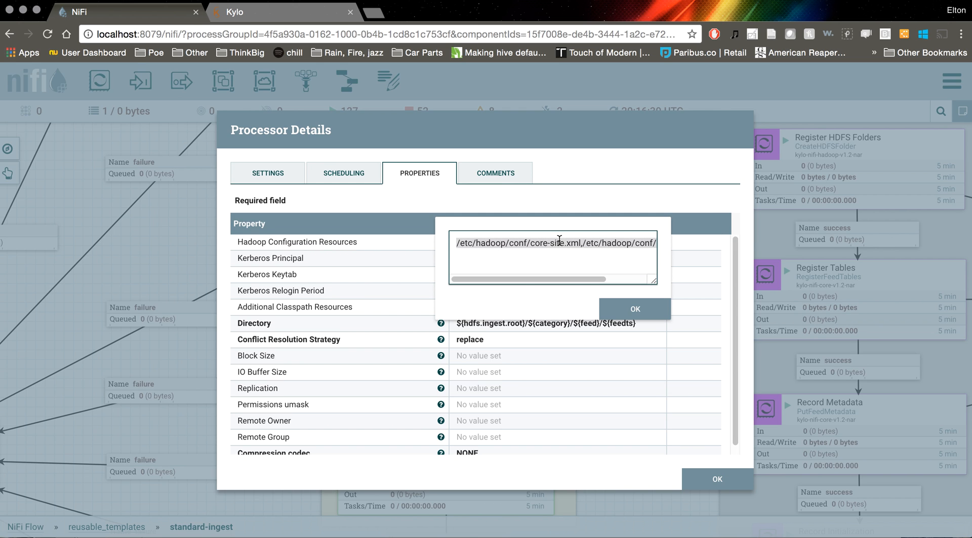
pyautogui.moveTo(566, 279); pyautogui.dragTo(630, 269)
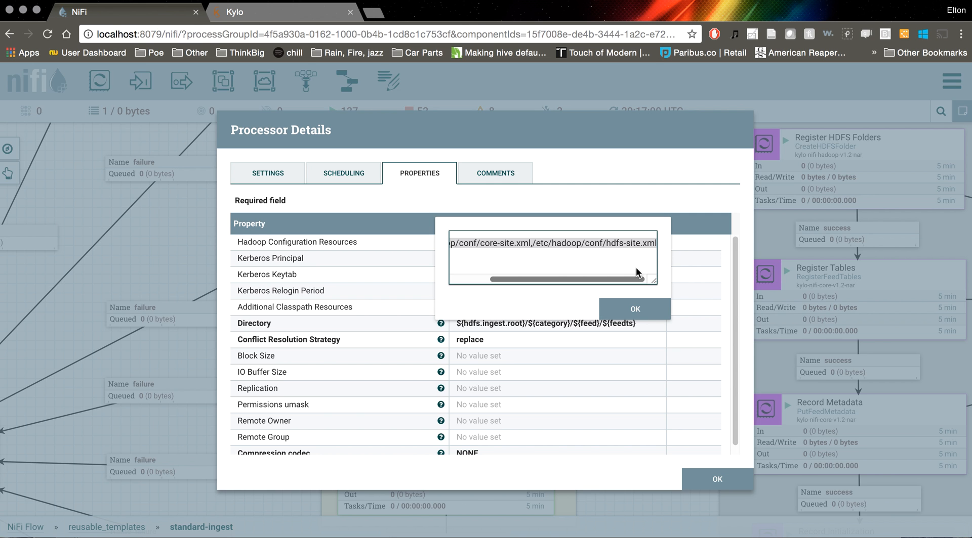
pyautogui.moveTo(636, 267); pyautogui.dragTo(497, 289)
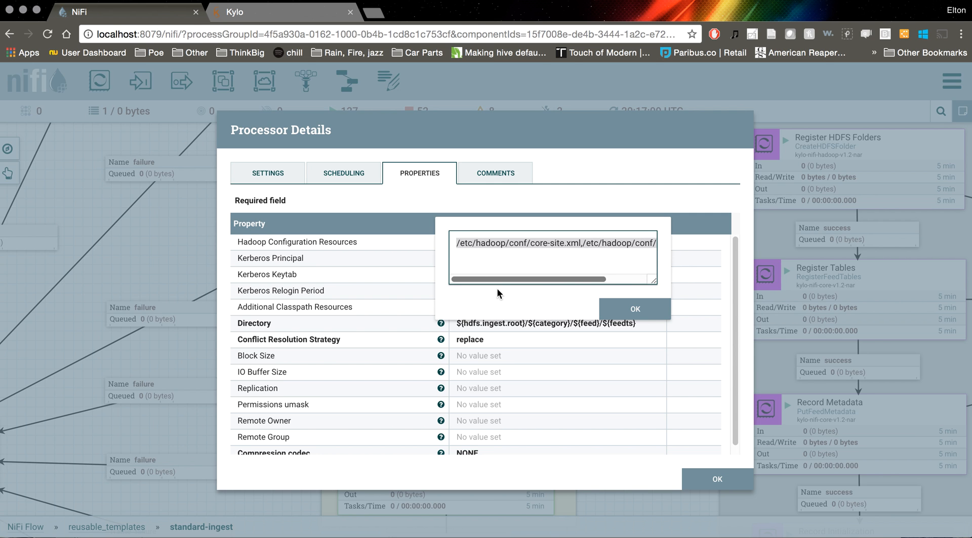
pyautogui.click(624, 320)
pyautogui.click(701, 479)
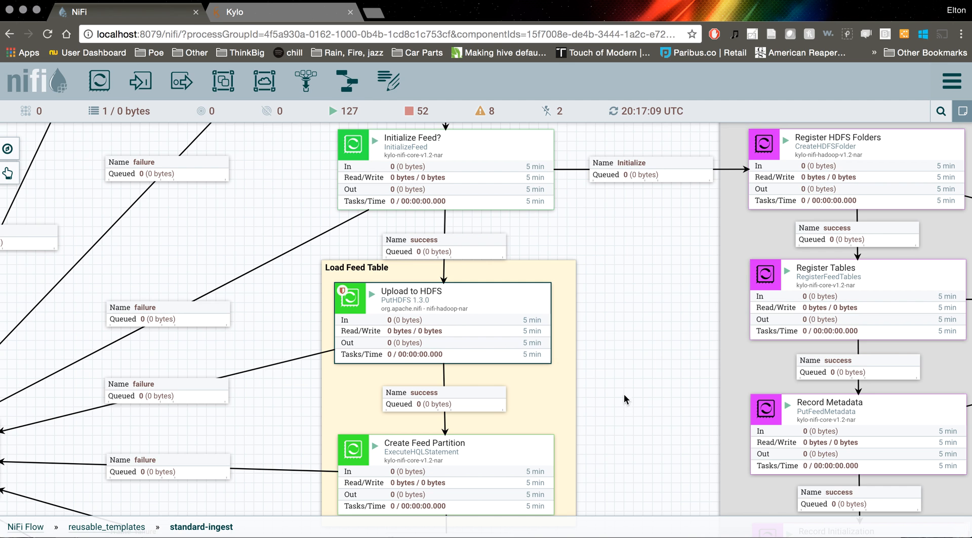
# Return to the root NiFi Flow and open UploadToHdfsExampleFlow inside the workspace group
pyautogui.moveTo(159, 505); pyautogui.dragTo(196, 439)
pyautogui.click(31, 527)
pyautogui.doubleClick(463, 448)
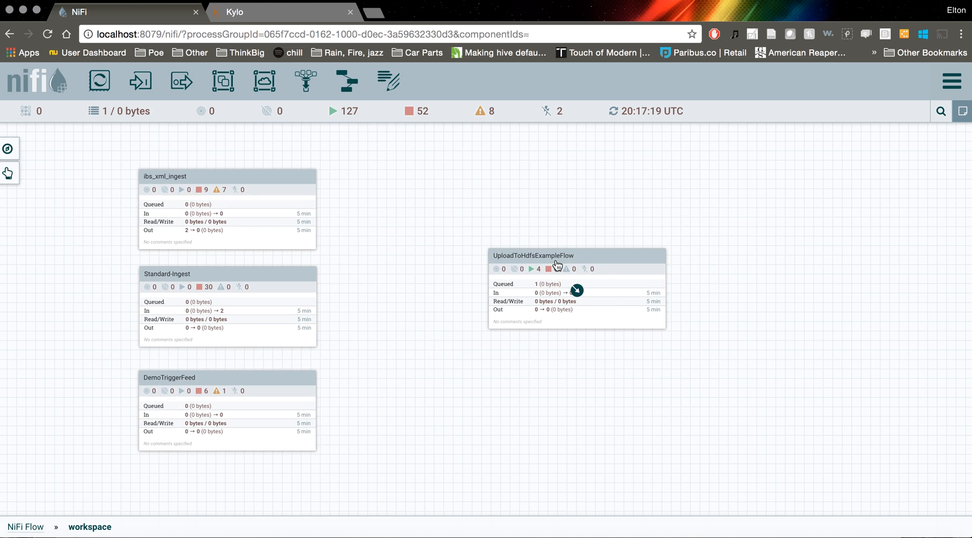
pyautogui.doubleClick(557, 264)
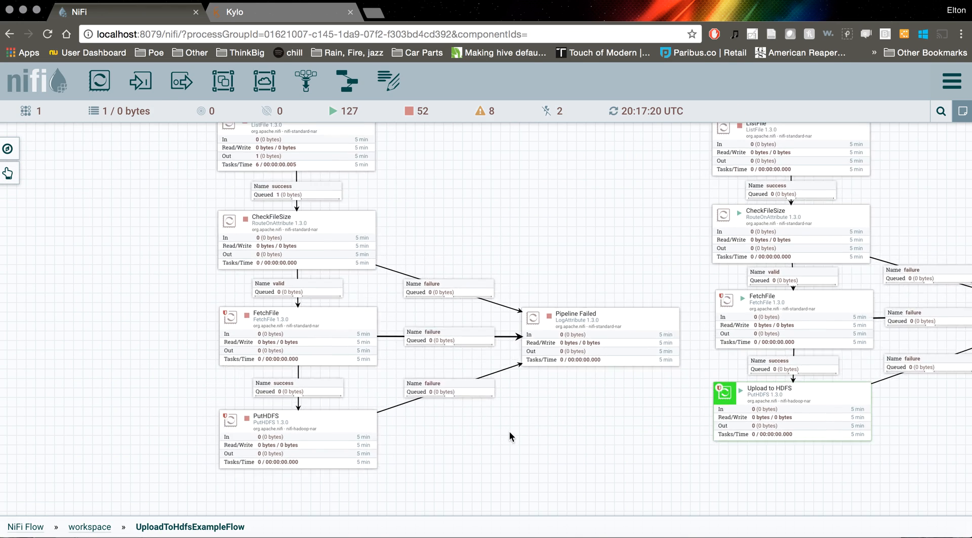
# Set the new PutHDFS processor's Hadoop Configuration Resources to /etc/hadoop/conf/core-site.xml,/etc/hadoop/conf/hdfs-site.xml and apply the change
pyautogui.click(374, 410)
pyautogui.moveTo(507, 200); pyautogui.dragTo(509, 238)
pyautogui.rightClick(398, 446)
pyautogui.click(440, 327)
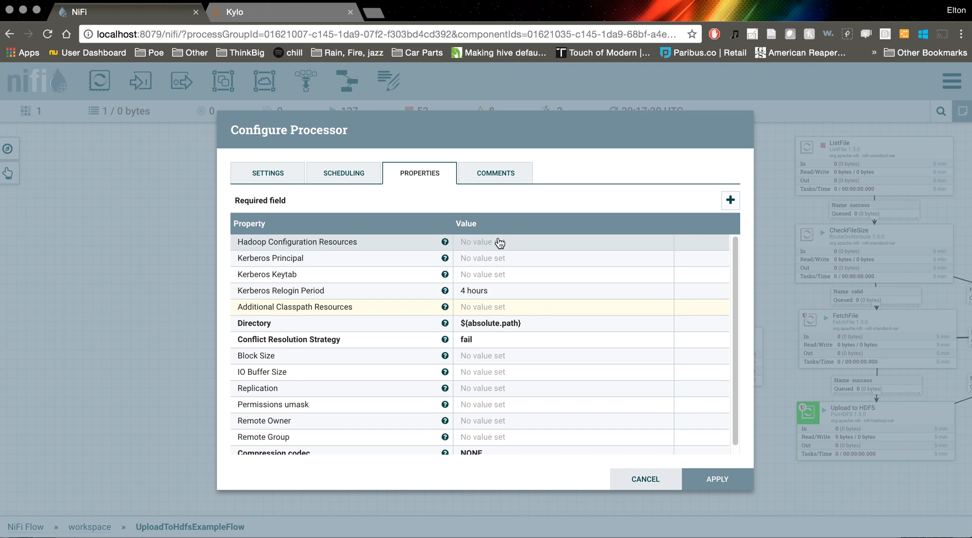
pyautogui.click(499, 244)
pyautogui.write('/etc/hadoop/conf/core-site.xml,/etc/hadoop/conf/hdfs-site.xml')
pyautogui.moveTo(567, 278); pyautogui.dragTo(487, 280)
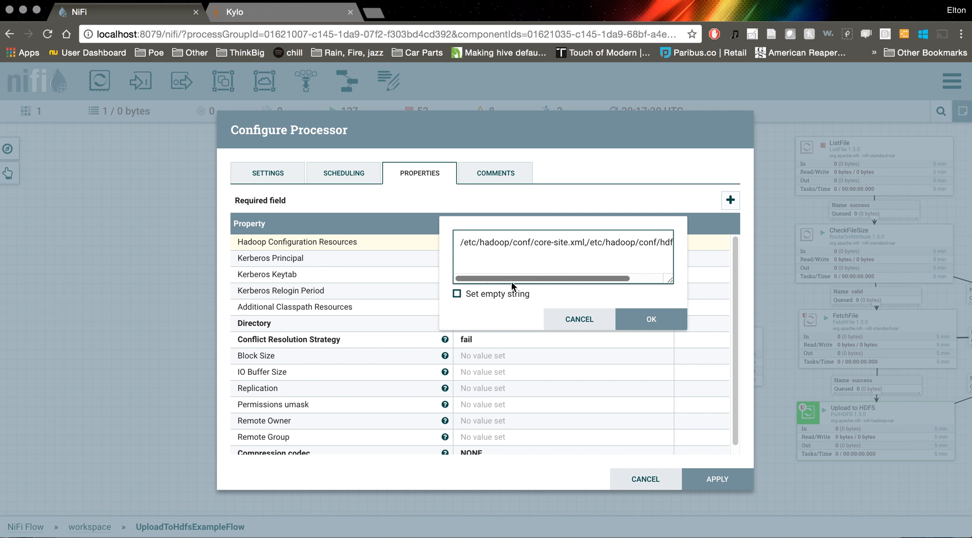
pyautogui.click(658, 321)
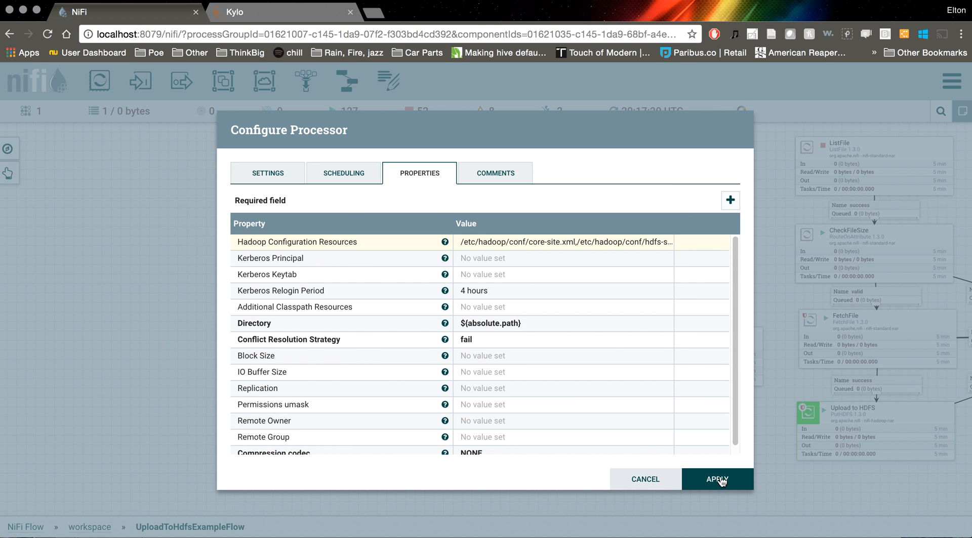
pyautogui.click(719, 480)
# Start the new CheckFileSize processor and refresh the flow's statistics
pyautogui.moveTo(541, 246)
pyautogui.mouseDown()
pyautogui.moveTo(535, 221)
pyautogui.moveTo(554, 247)
pyautogui.mouseUp()
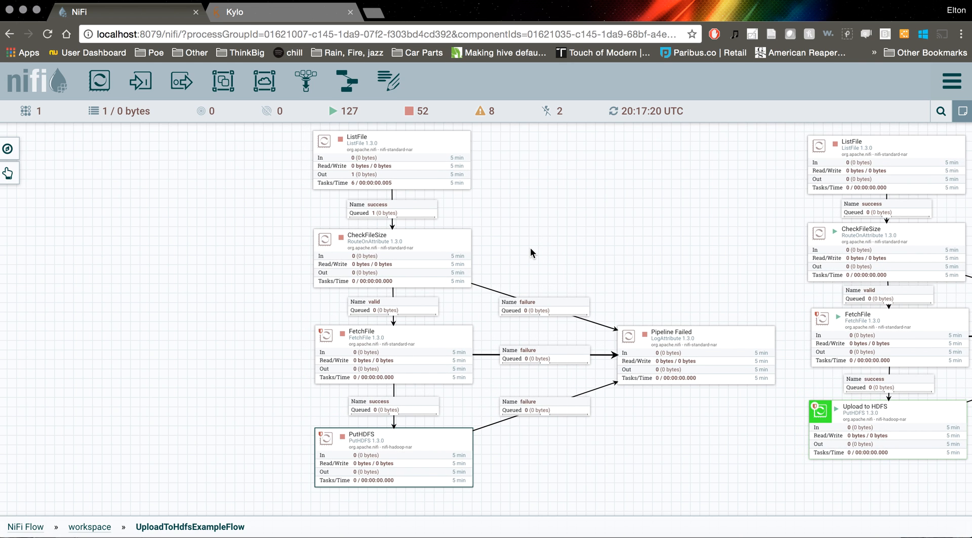
pyautogui.rightClick(392, 249)
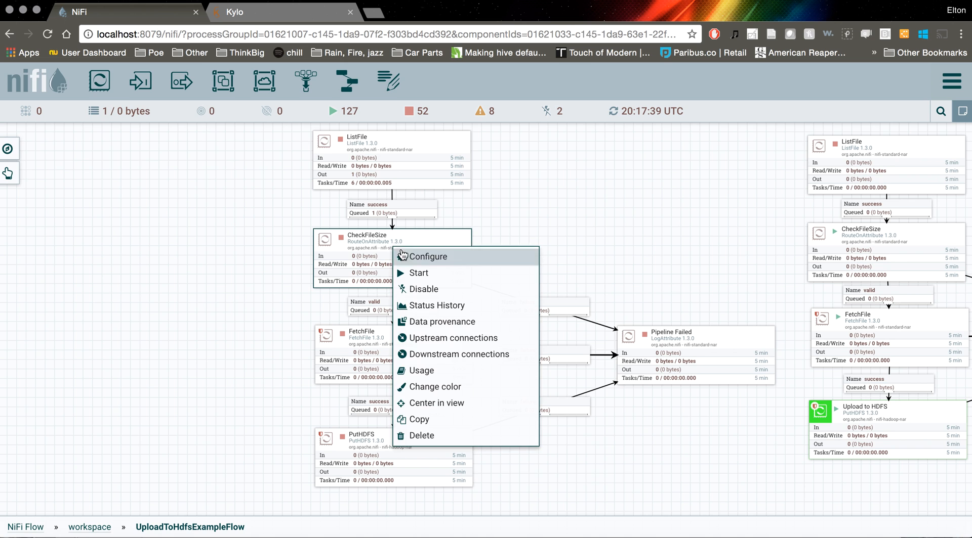
pyautogui.click(420, 276)
pyautogui.rightClick(509, 223)
pyautogui.click(518, 226)
pyautogui.moveTo(524, 243); pyautogui.dragTo(515, 202)
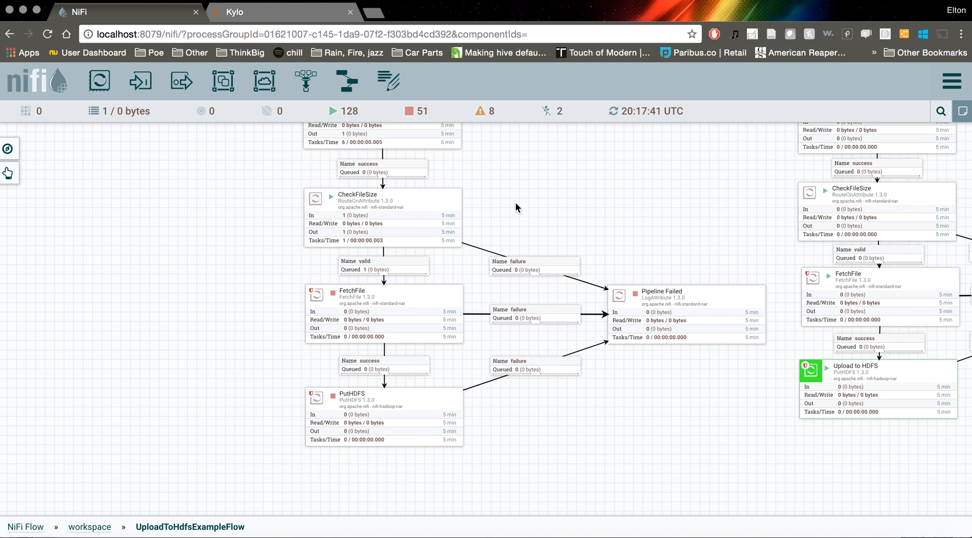
# Start the new FetchFile processor and refresh the flow to check its success queue
pyautogui.rightClick(405, 300)
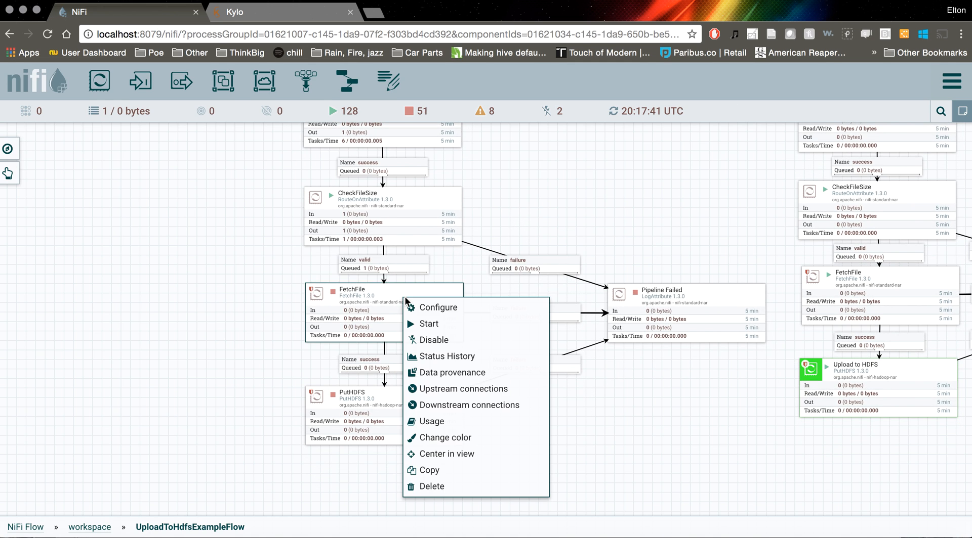
pyautogui.click(381, 267)
pyautogui.rightClick(431, 295)
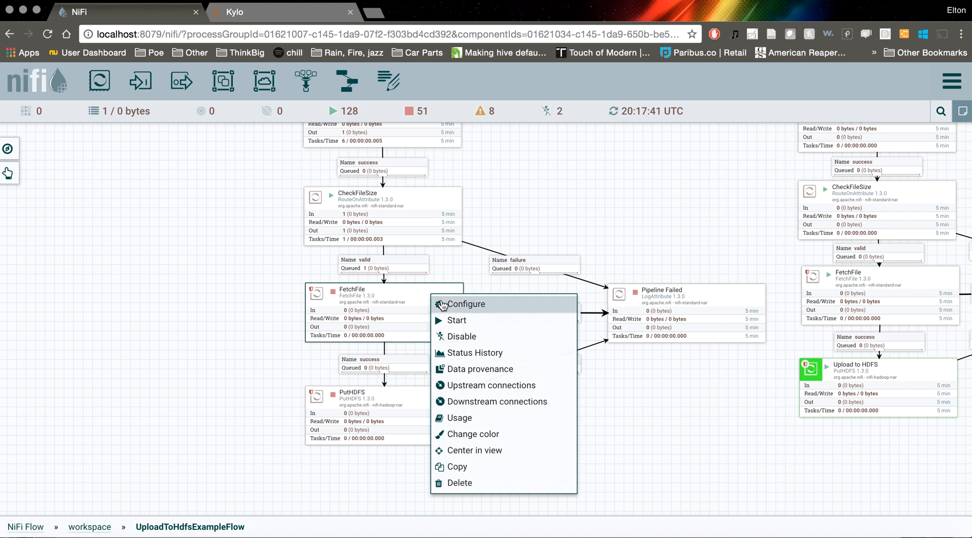
pyautogui.click(462, 322)
pyautogui.rightClick(490, 287)
pyautogui.click(503, 296)
pyautogui.moveTo(472, 285); pyautogui.dragTo(465, 250)
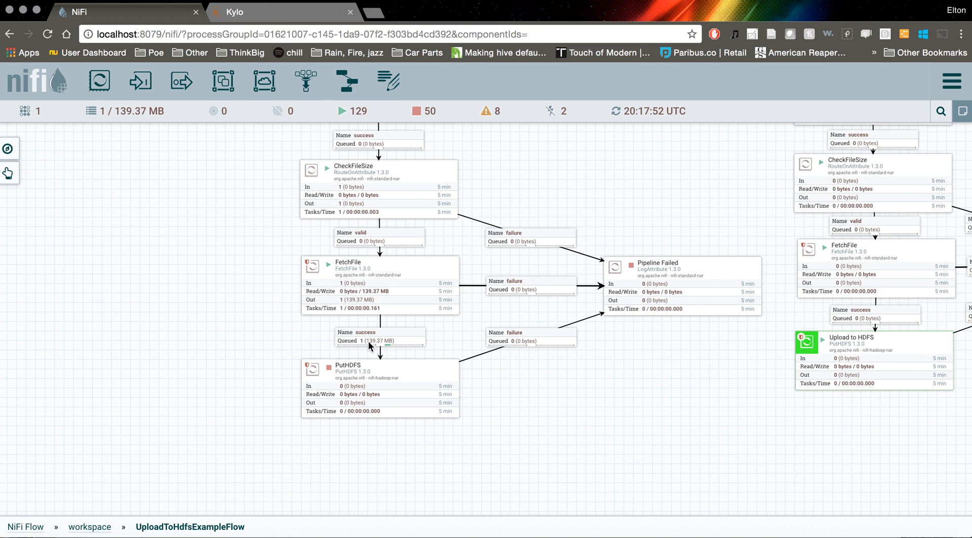
# Start the new PutHDFS processor and refresh the flow to check the upload
pyautogui.moveTo(498, 396); pyautogui.dragTo(504, 352)
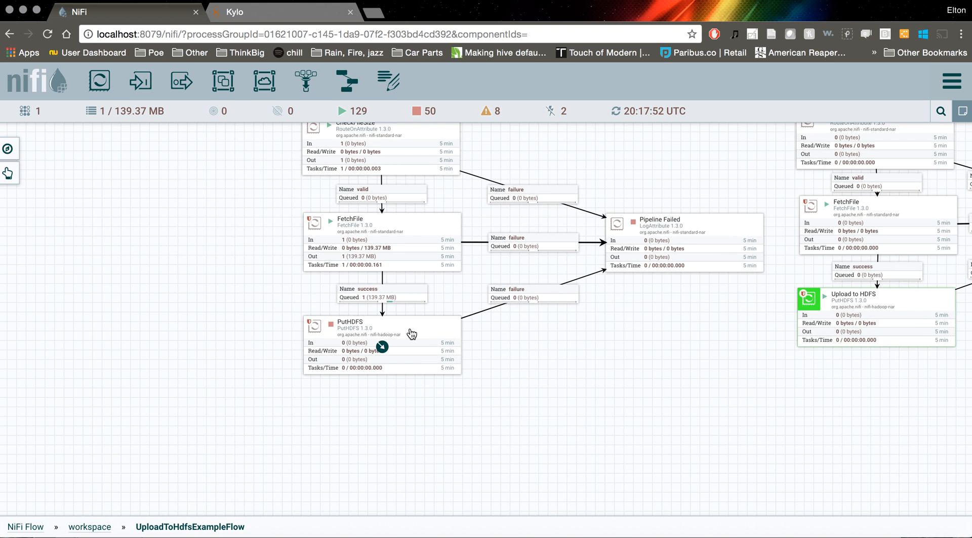
pyautogui.rightClick(411, 334)
pyautogui.click(430, 343)
pyautogui.rightClick(516, 348)
pyautogui.click(532, 360)
pyautogui.rightClick(517, 348)
pyautogui.click(532, 359)
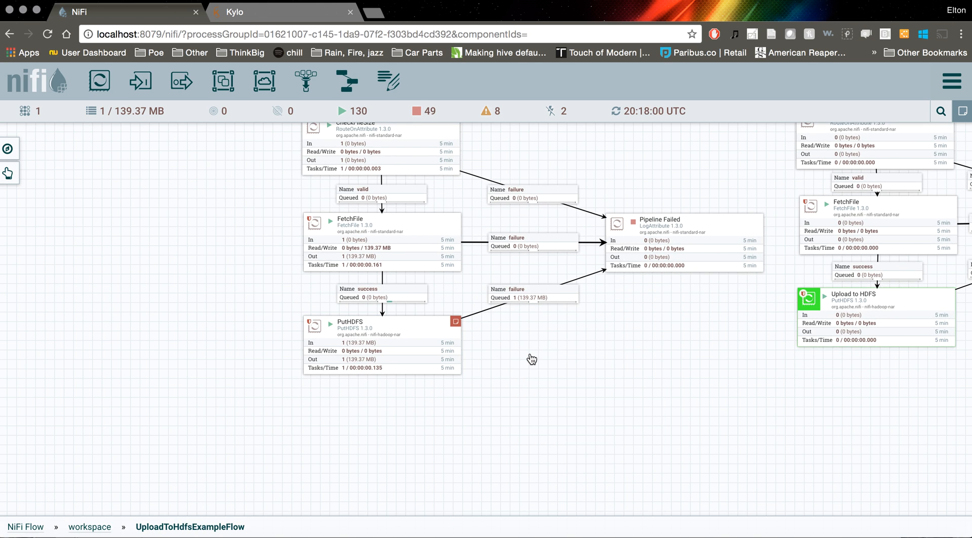
# Read the bulletin on the new PutHDFS processor and stop that processor
pyautogui.moveTo(455, 324)
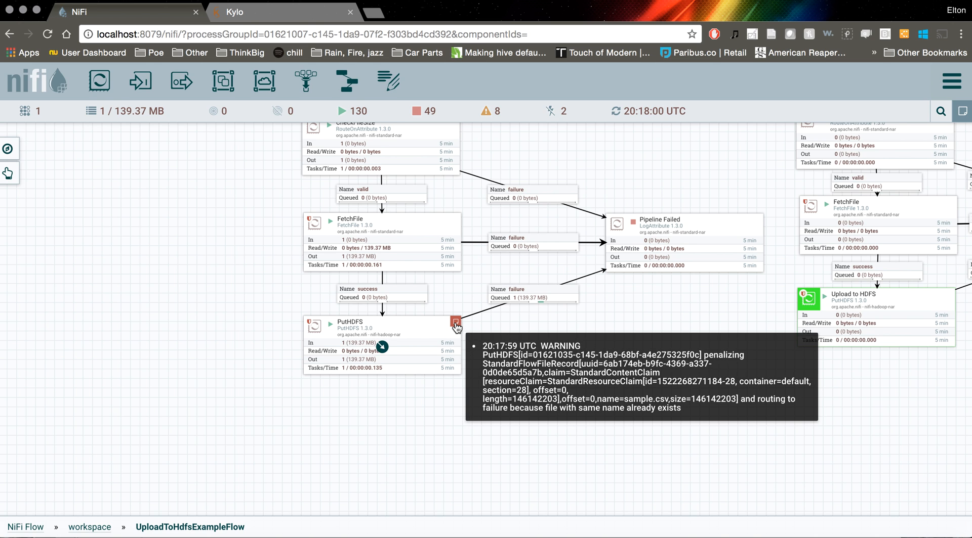
pyautogui.click(421, 339)
pyautogui.rightClick(411, 334)
pyautogui.click(441, 359)
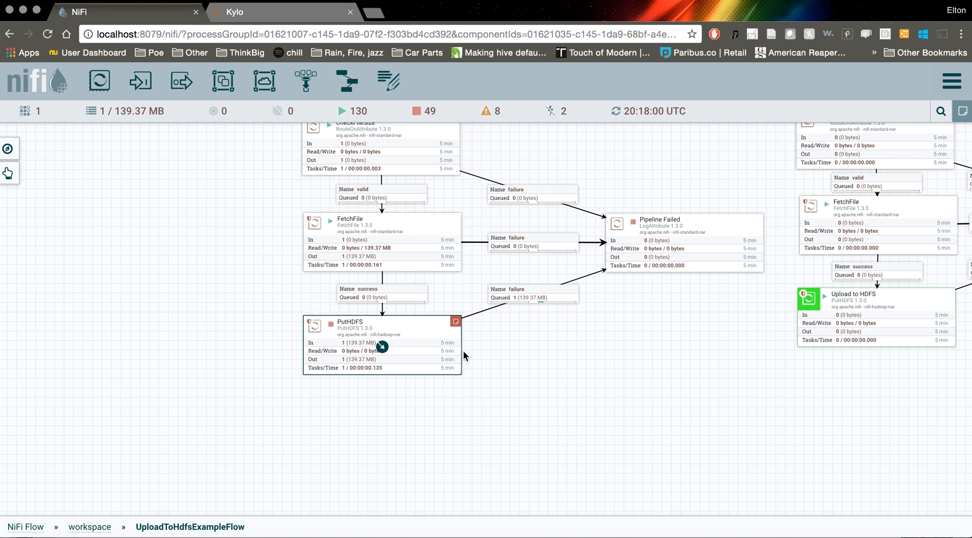
pyautogui.click(466, 324)
# Set the new PutHDFS processor's Conflict Resolution Strategy to replace and apply the change
pyautogui.moveTo(455, 324)
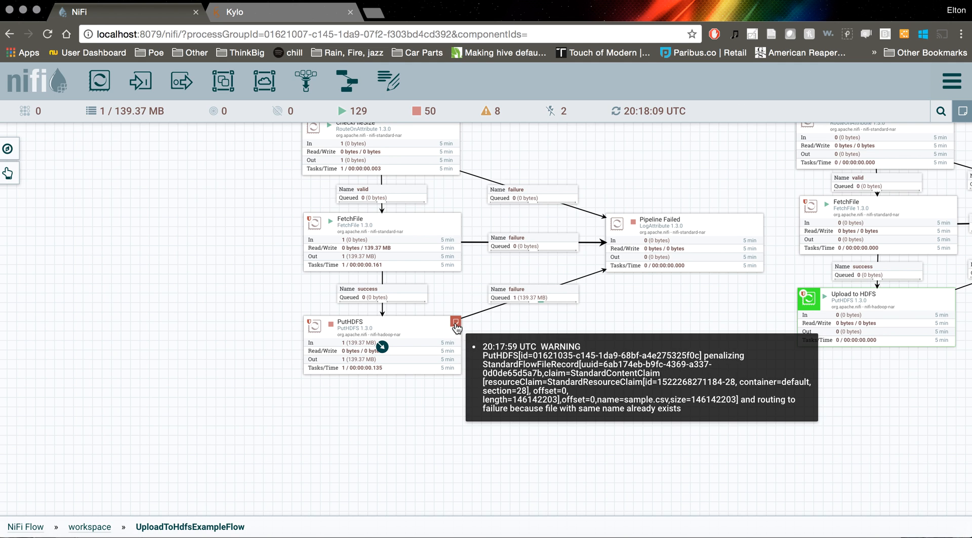
pyautogui.rightClick(377, 333)
pyautogui.click(391, 332)
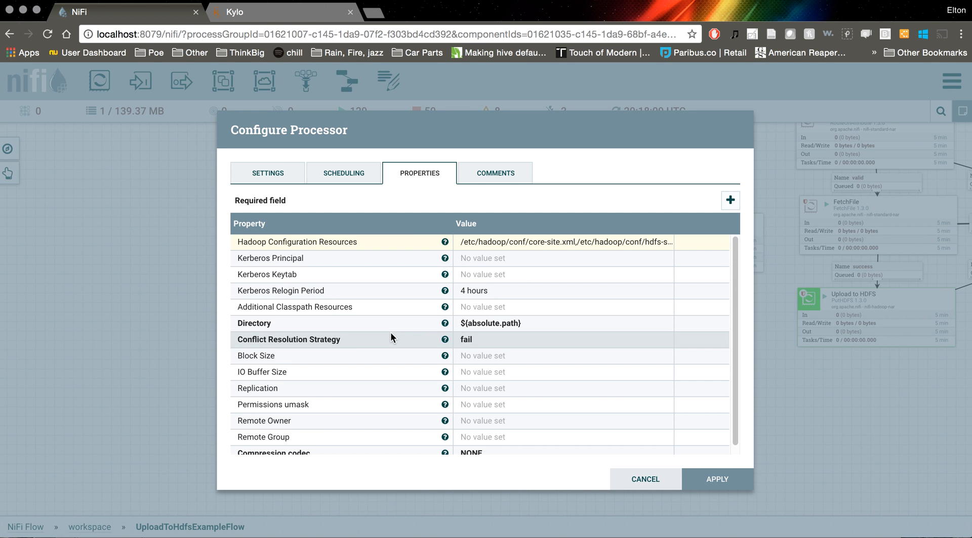
pyautogui.scroll(-1, 455, 333)
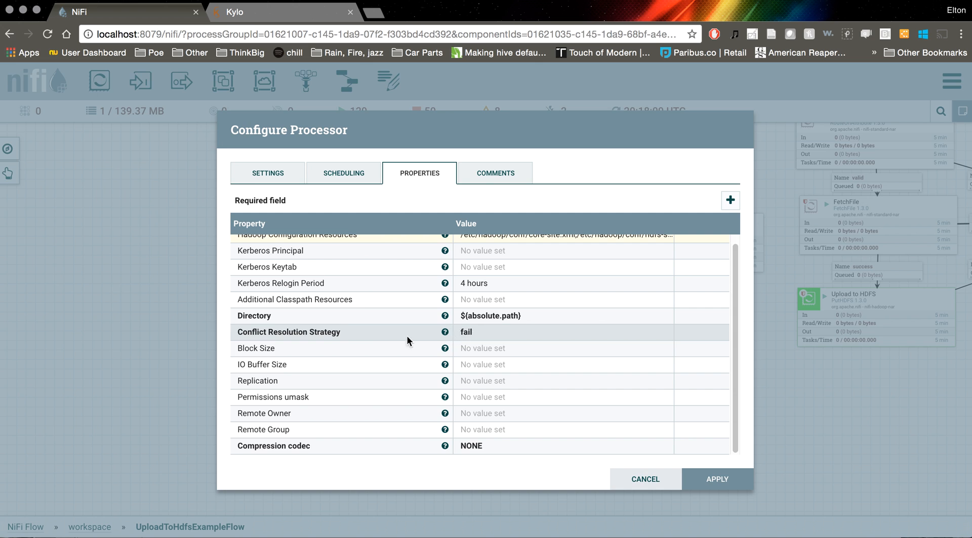
pyautogui.click(469, 332)
pyautogui.click(532, 339)
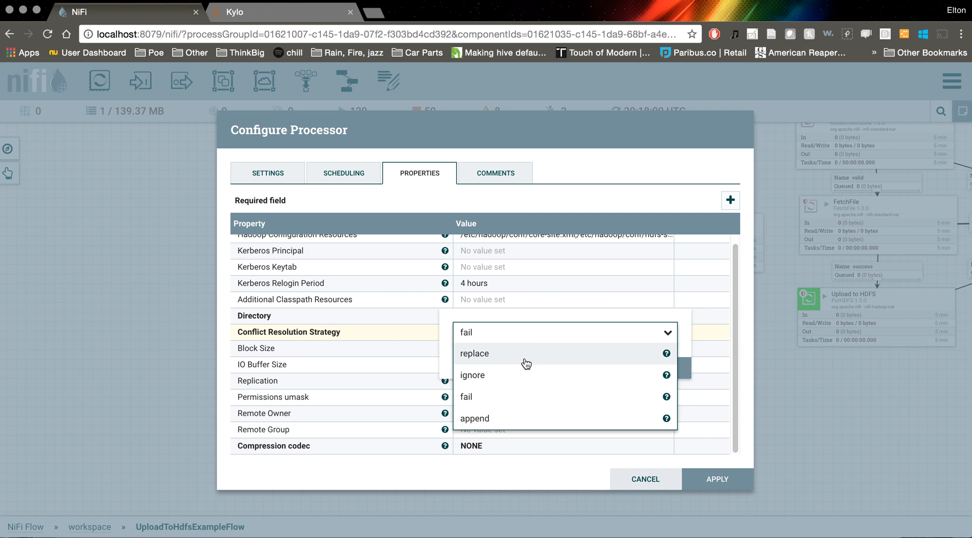
pyautogui.click(491, 353)
pyautogui.click(648, 367)
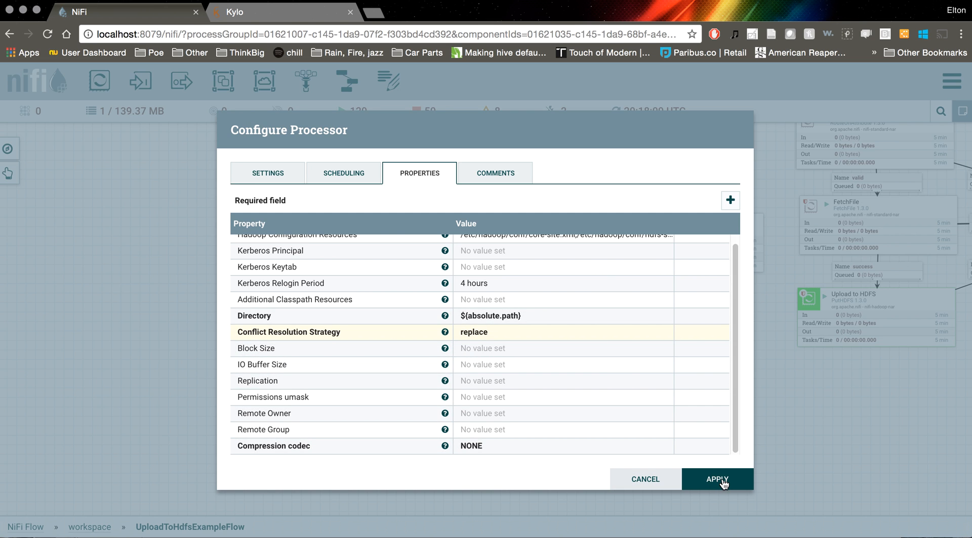
pyautogui.click(718, 480)
# Empty the queue of the failure connection between PutHDFS and Pipeline Failed, confirming the removal
pyautogui.moveTo(521, 333); pyautogui.dragTo(530, 339)
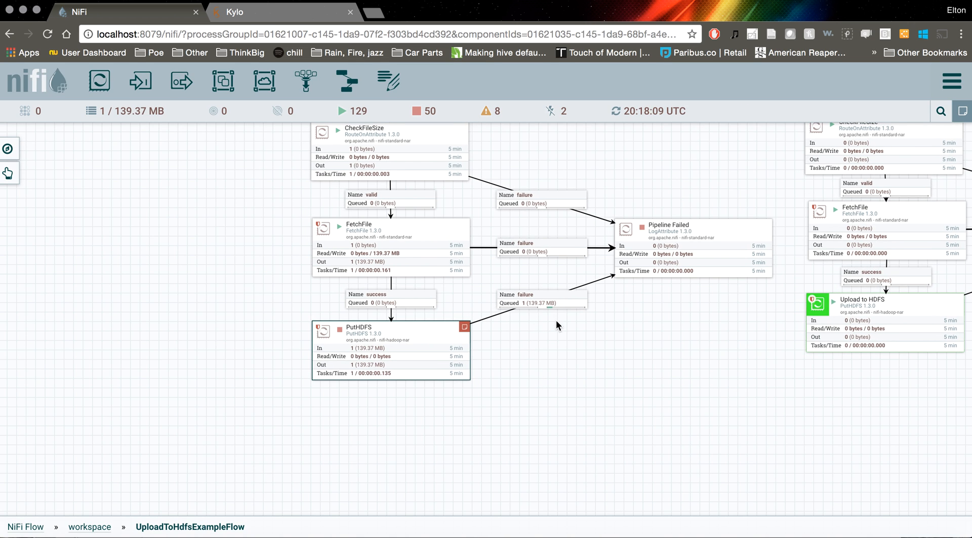
pyautogui.scroll(2, 555, 320)
pyautogui.click(536, 339)
pyautogui.rightClick(540, 343)
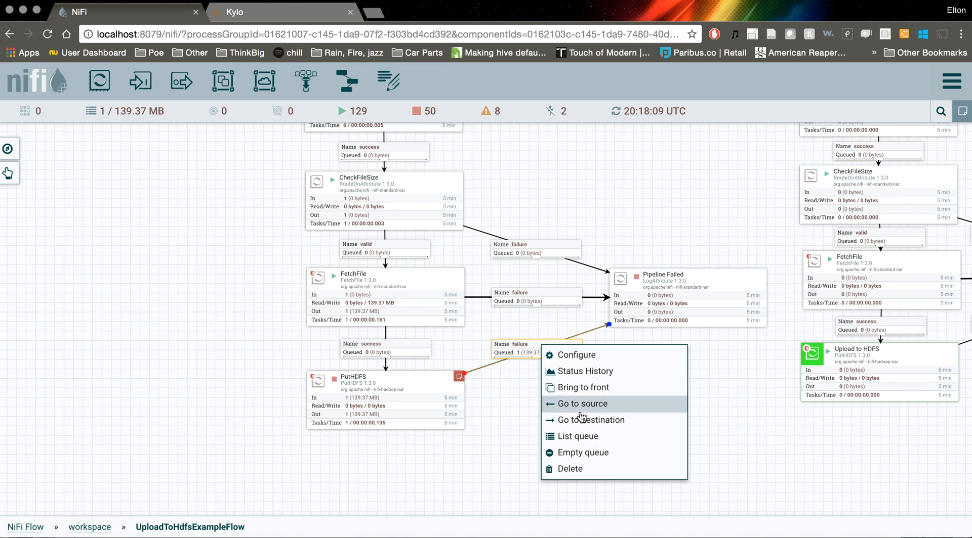
pyautogui.click(582, 453)
pyautogui.click(558, 374)
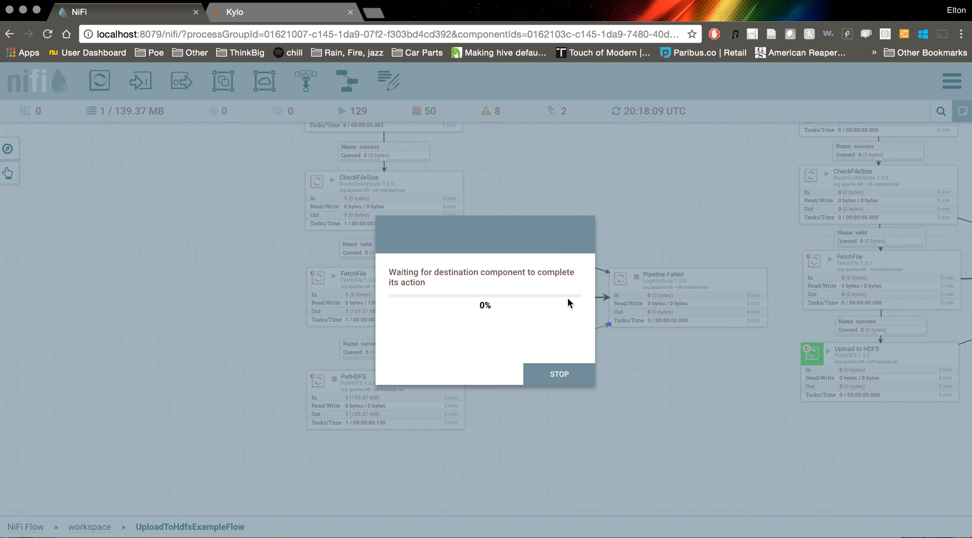
# Dismiss the queue-emptying progress and run the new flow's ListFile processor briefly before stopping it
pyautogui.click(559, 374)
pyautogui.moveTo(534, 196); pyautogui.dragTo(544, 268)
pyautogui.click(422, 168)
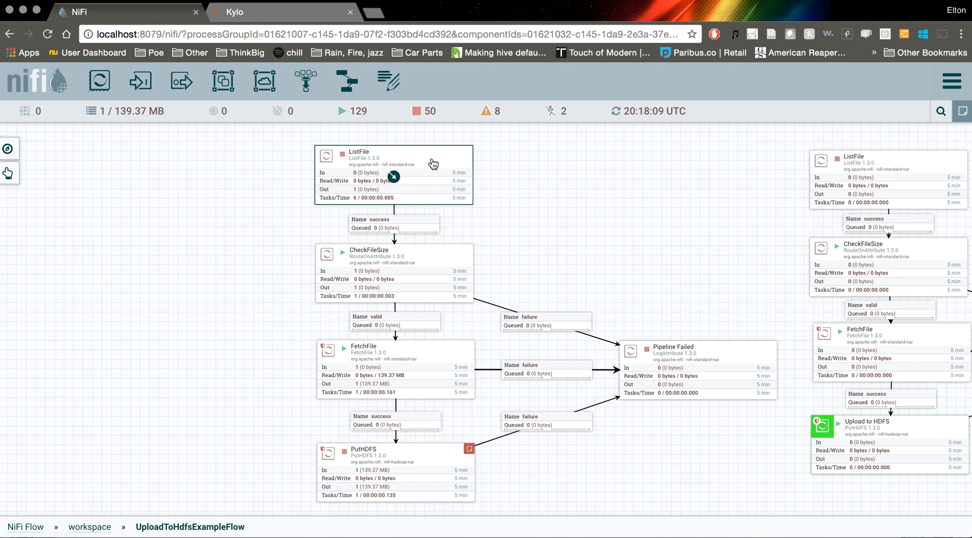
pyautogui.rightClick(405, 162)
pyautogui.click(438, 187)
pyautogui.rightClick(385, 160)
pyautogui.click(425, 184)
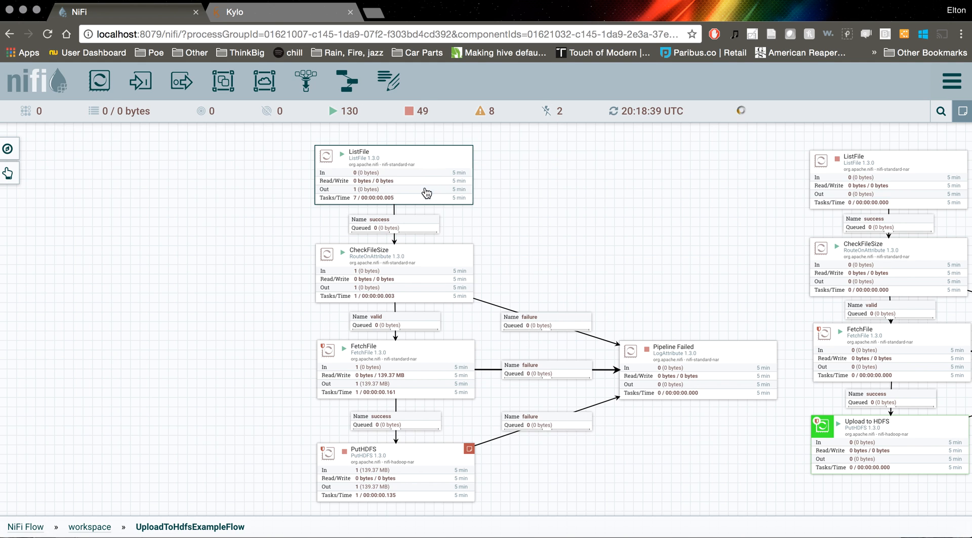
# Clear the stored component state of the new ListFile processor
pyautogui.rightClick(402, 161)
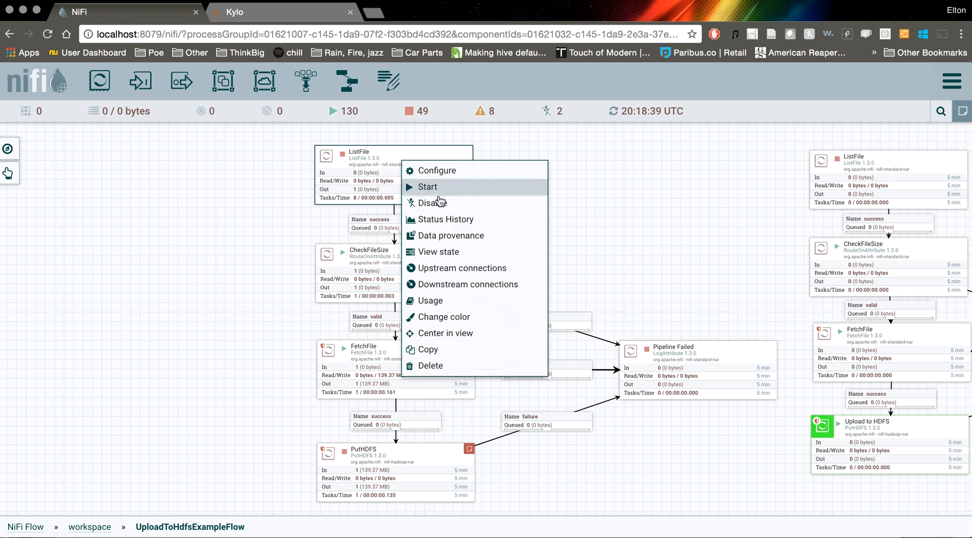
pyautogui.click(462, 258)
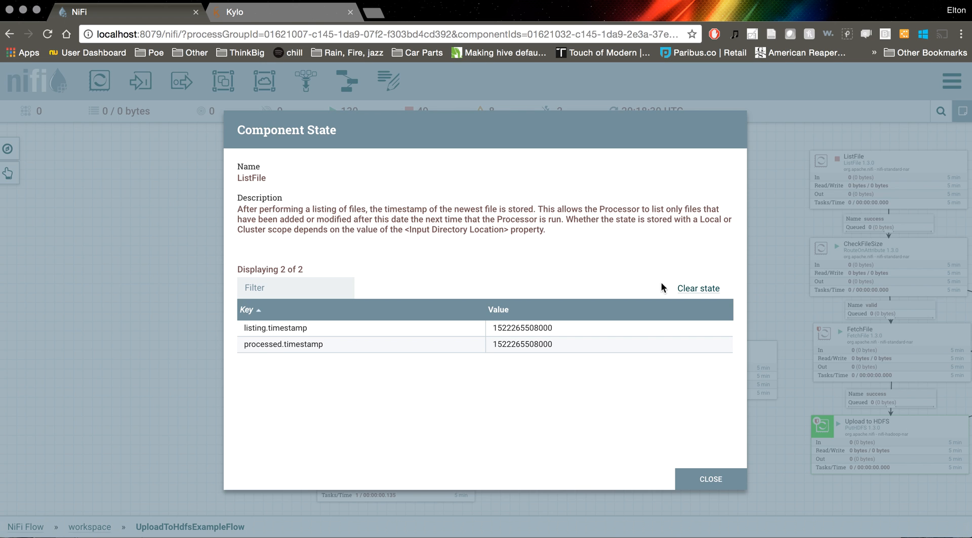
pyautogui.click(699, 290)
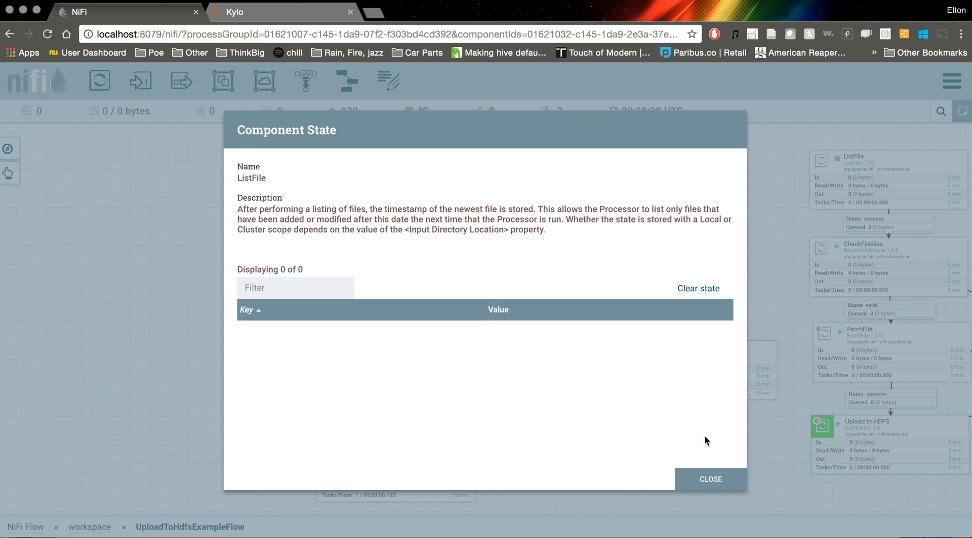
pyautogui.click(712, 479)
# Review the ListFile processor's properties and leave its configuration without changing anything
pyautogui.click(512, 201)
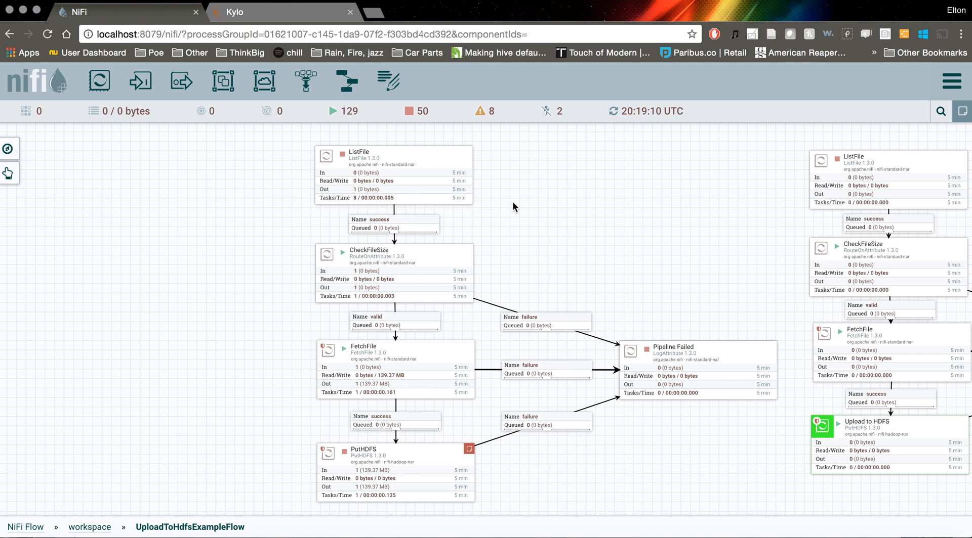
pyautogui.click(427, 159)
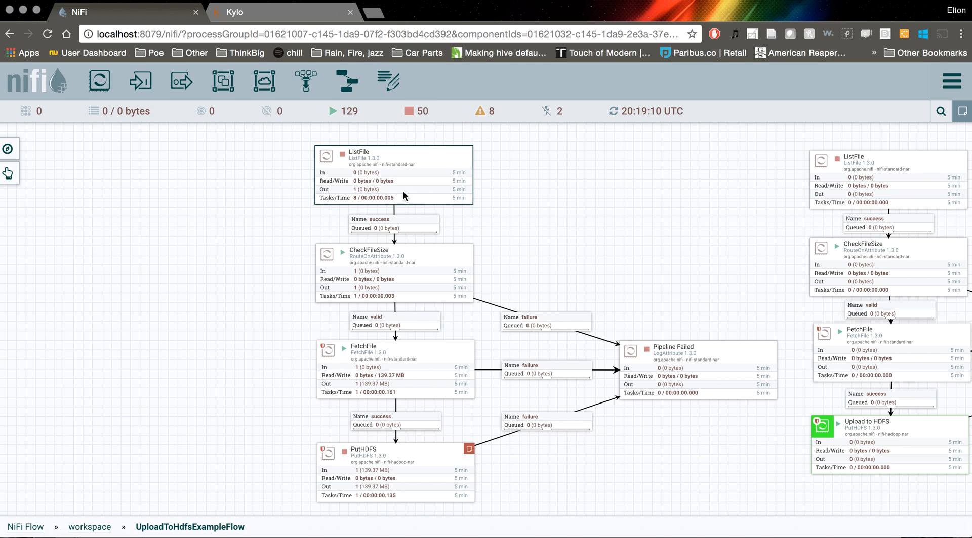
pyautogui.click(394, 230)
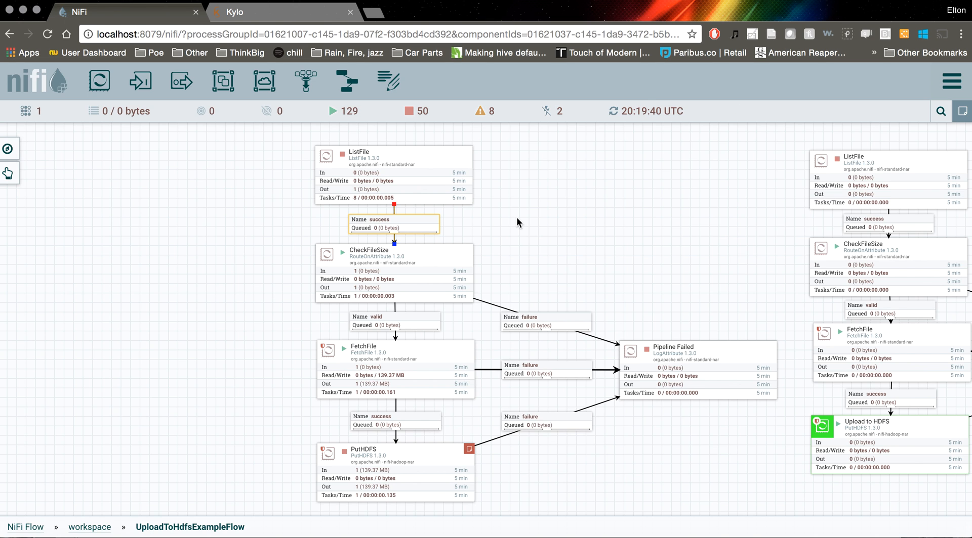
pyautogui.rightClick(426, 165)
pyautogui.click(456, 169)
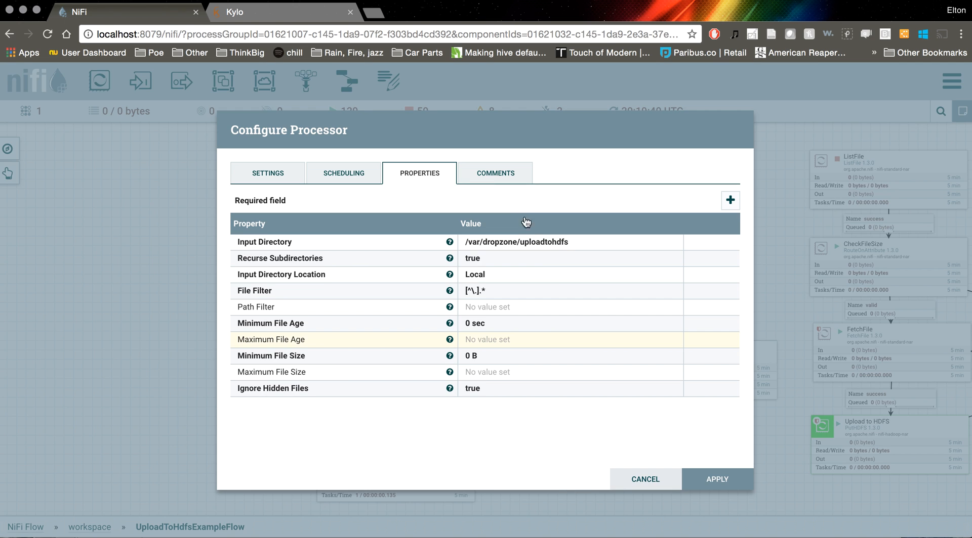
pyautogui.click(642, 480)
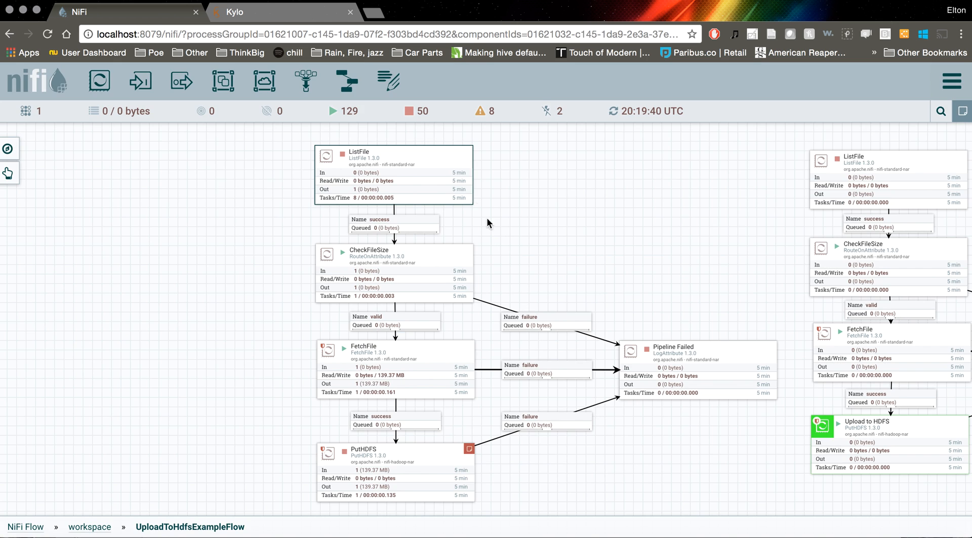
# Start the new ListFile processor, refresh the flow to pass the file along, and stop the processor again
pyautogui.scroll(-2, 538, 180)
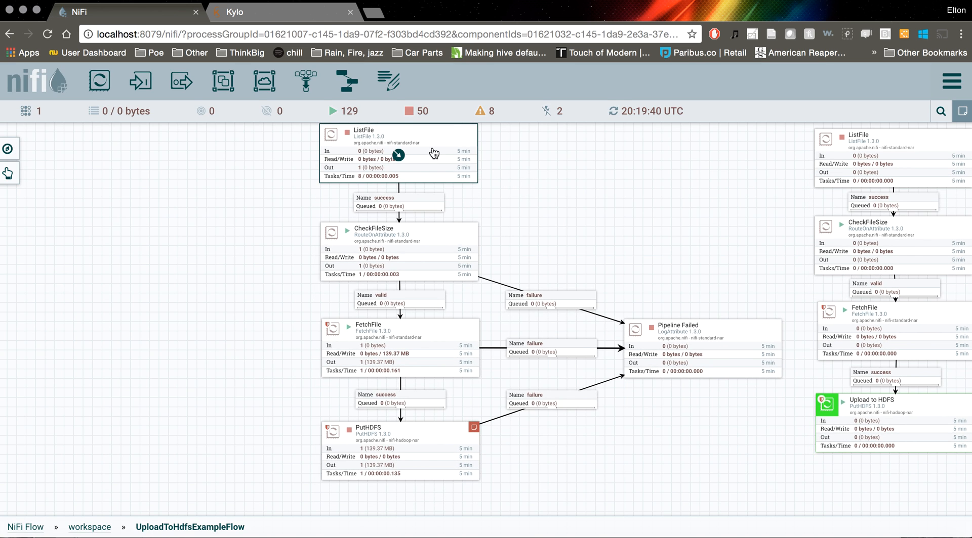
pyautogui.rightClick(434, 150)
pyautogui.click(459, 172)
pyautogui.rightClick(504, 167)
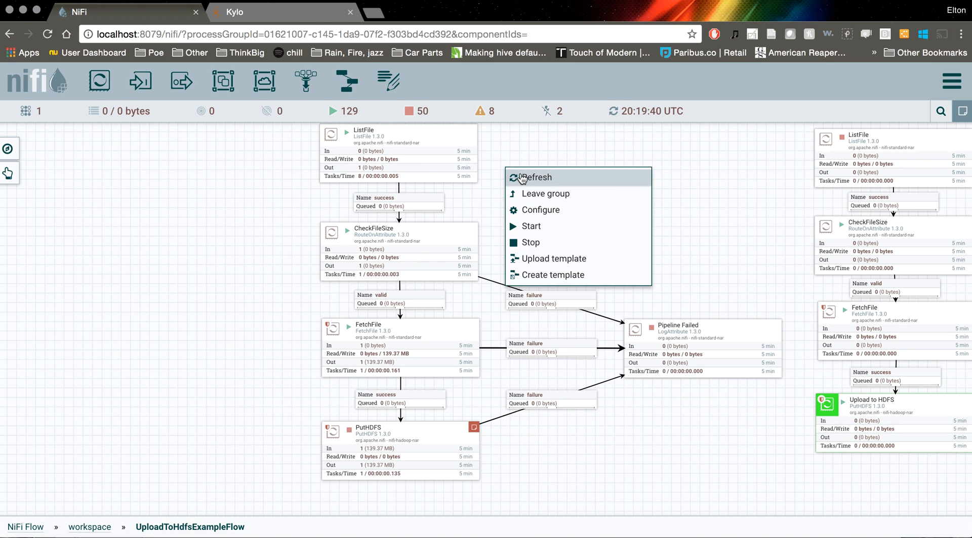
pyautogui.click(523, 178)
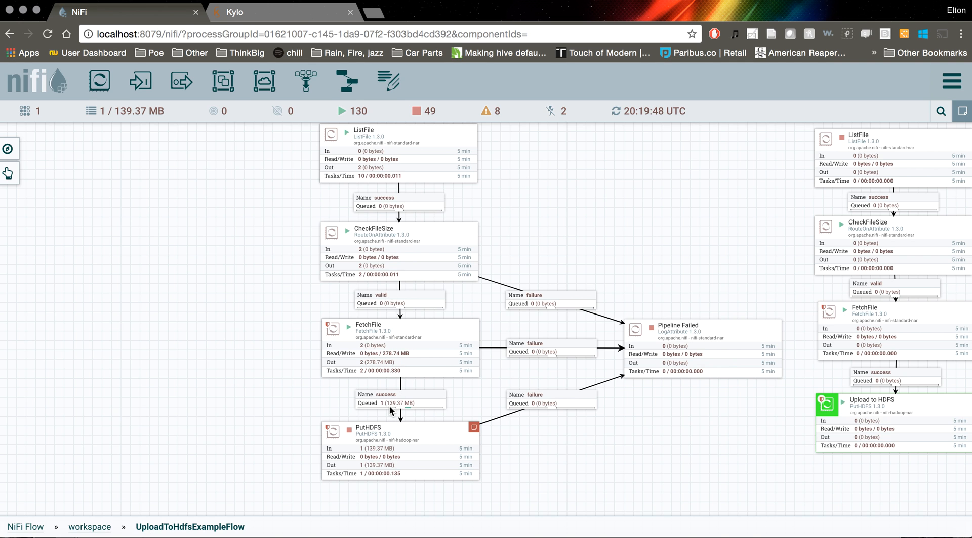
pyautogui.rightClick(431, 149)
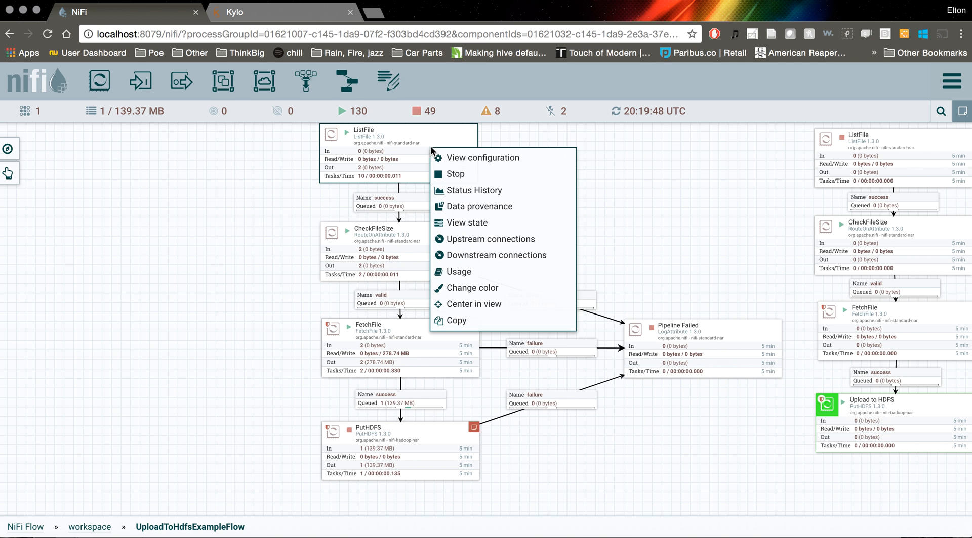
pyautogui.click(457, 174)
pyautogui.scroll(-3, 560, 180)
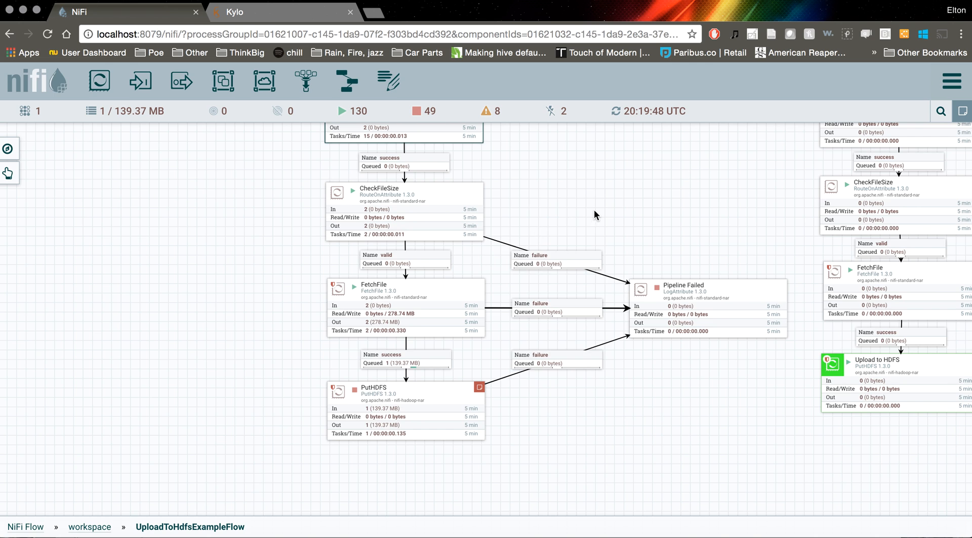
# Start the new PutHDFS processor and refresh the flow until its queued file is processed
pyautogui.scroll(-3, 597, 213)
pyautogui.rightClick(537, 343)
pyautogui.click(554, 353)
pyautogui.rightClick(456, 299)
pyautogui.click(505, 329)
pyautogui.rightClick(517, 319)
pyautogui.click(548, 324)
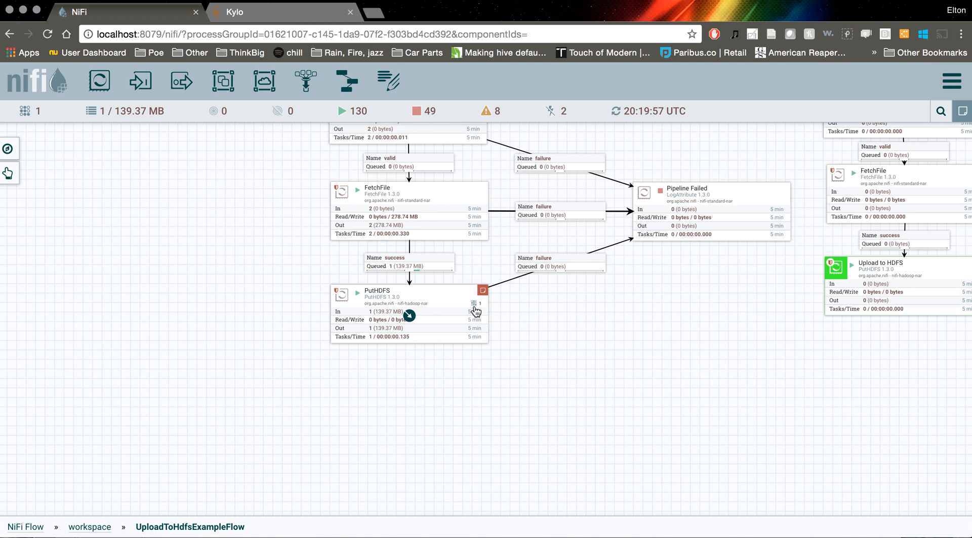
pyautogui.rightClick(491, 315)
pyautogui.click(522, 323)
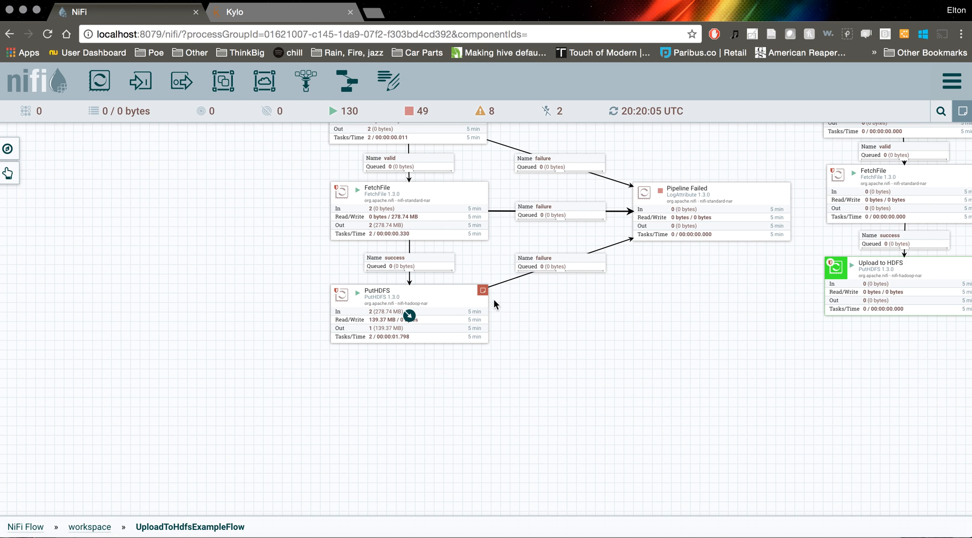
pyautogui.moveTo(591, 326); pyautogui.dragTo(590, 462)
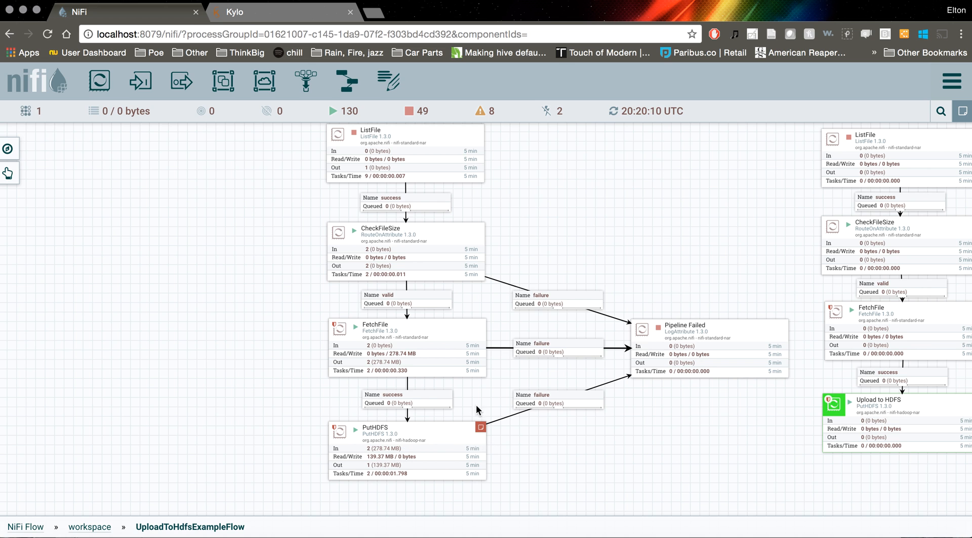
pyautogui.moveTo(497, 388); pyautogui.dragTo(478, 377)
pyautogui.moveTo(587, 423); pyautogui.dragTo(582, 432)
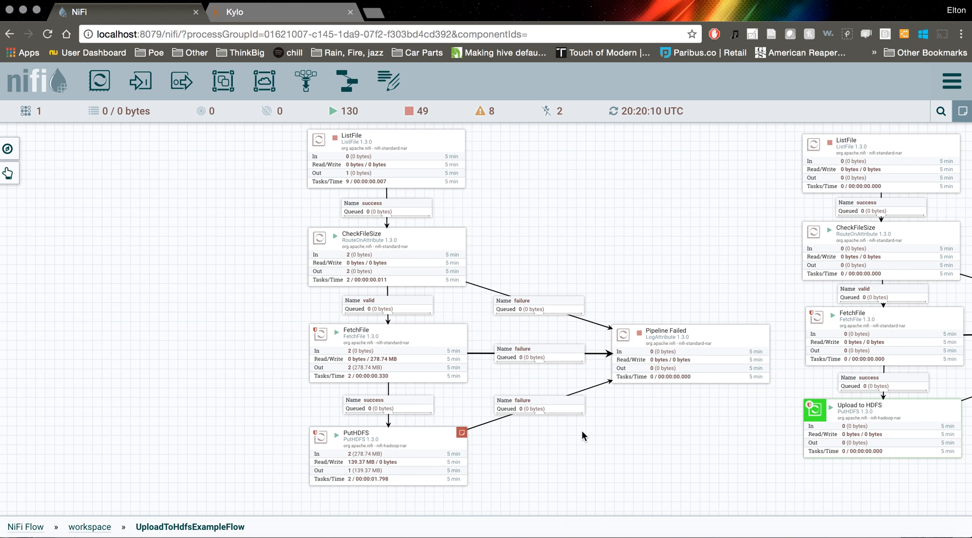
pyautogui.rightClick(434, 149)
pyautogui.click(632, 264)
# Select the whole new flow with its connections and save it as a template named MoveFileToHdfs
pyautogui.moveTo(282, 152); pyautogui.dragTo(260, 124)
pyautogui.click(8, 174)
pyautogui.click(11, 174)
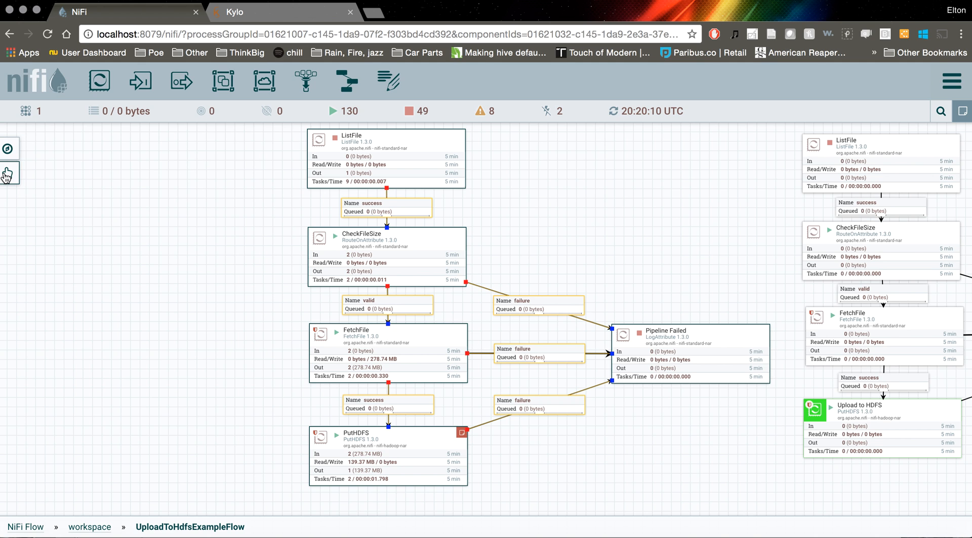
pyautogui.click(9, 175)
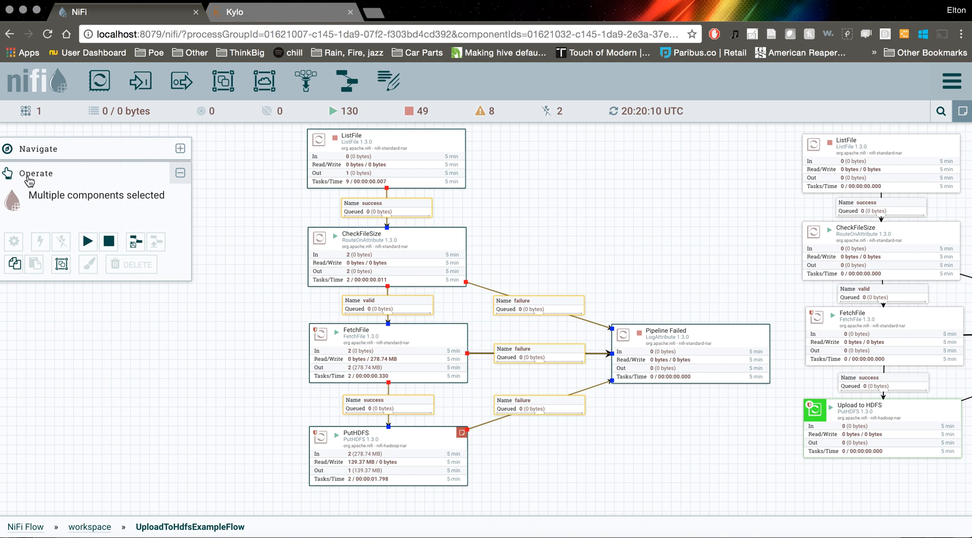
pyautogui.click(135, 243)
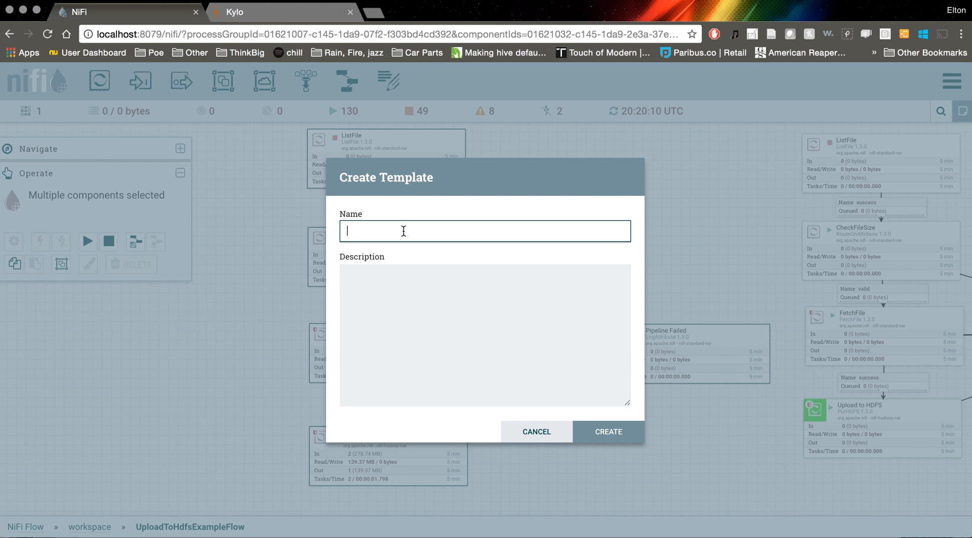
pyautogui.write('MoveFileToHdfs')
pyautogui.click(603, 431)
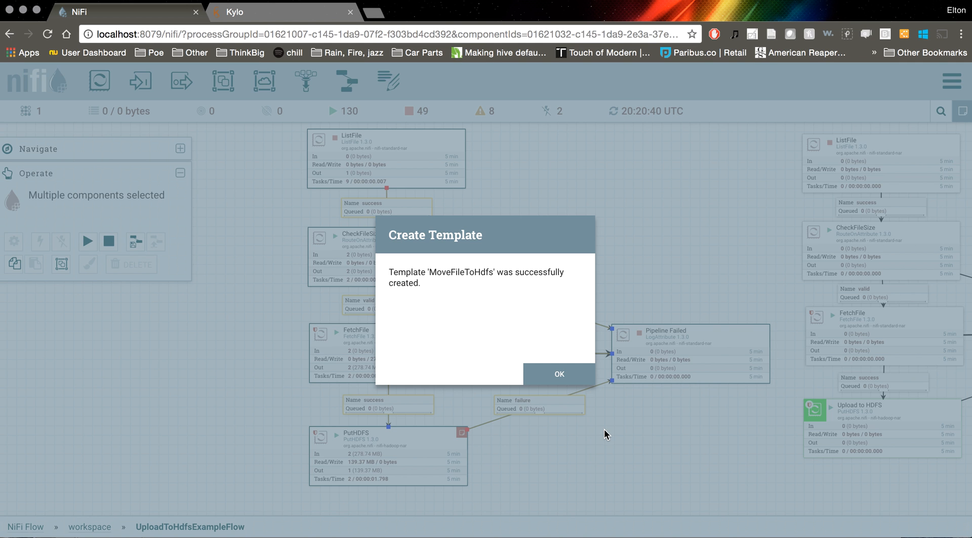
pyautogui.click(560, 374)
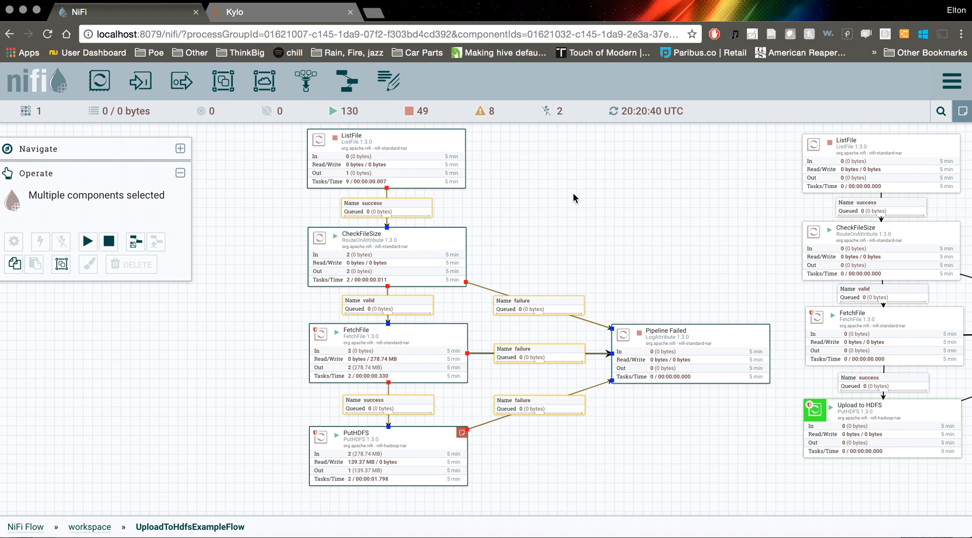
# Look at the Kylo dashboard, return to the NiFi flow and clear the selection
pyautogui.click(287, 13)
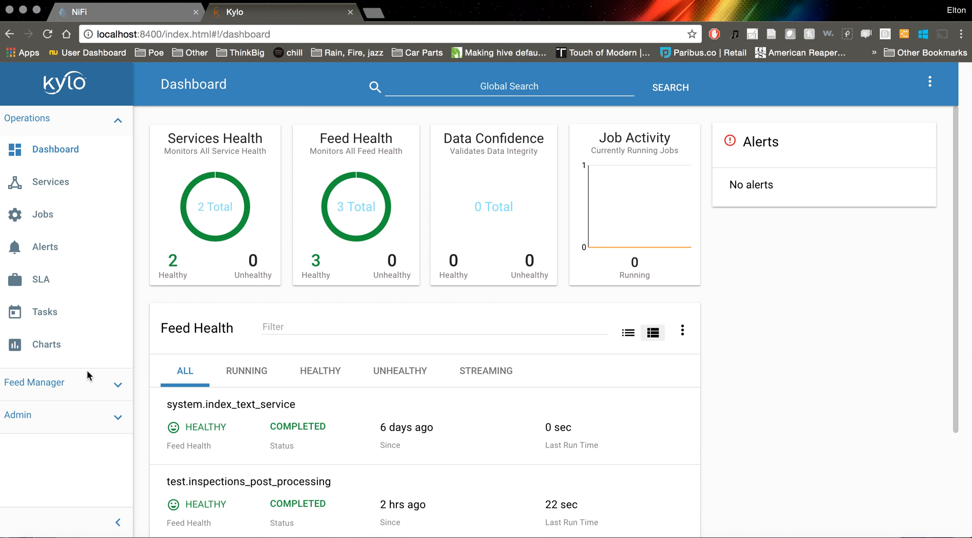
pyautogui.click(138, 17)
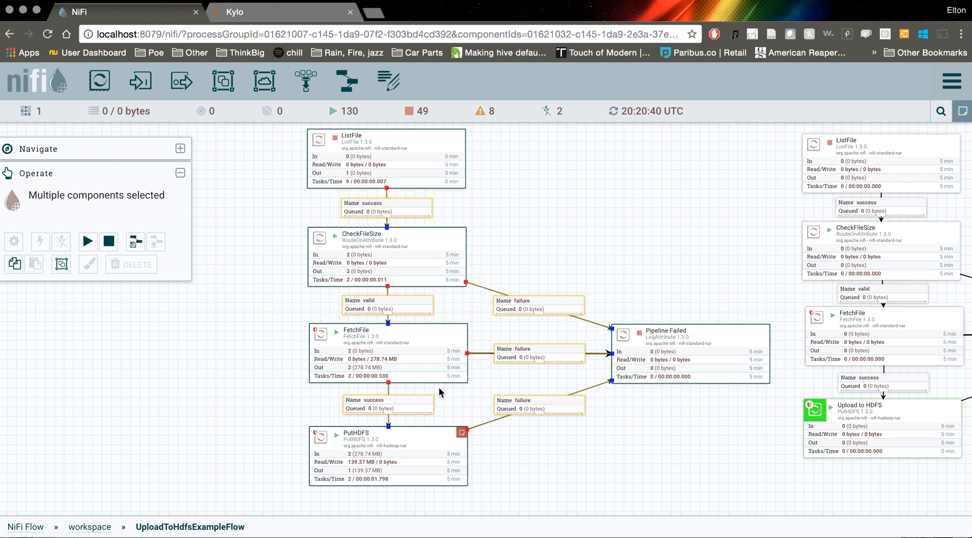
pyautogui.click(557, 217)
# Stop the FetchFile processor of the new flow
pyautogui.moveTo(555, 238); pyautogui.dragTo(543, 248)
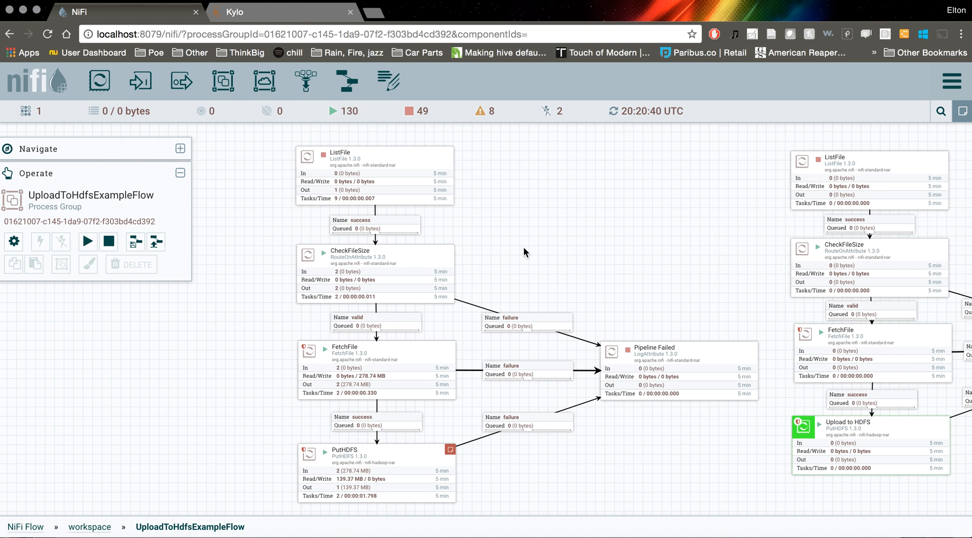
pyautogui.moveTo(518, 266); pyautogui.dragTo(533, 223)
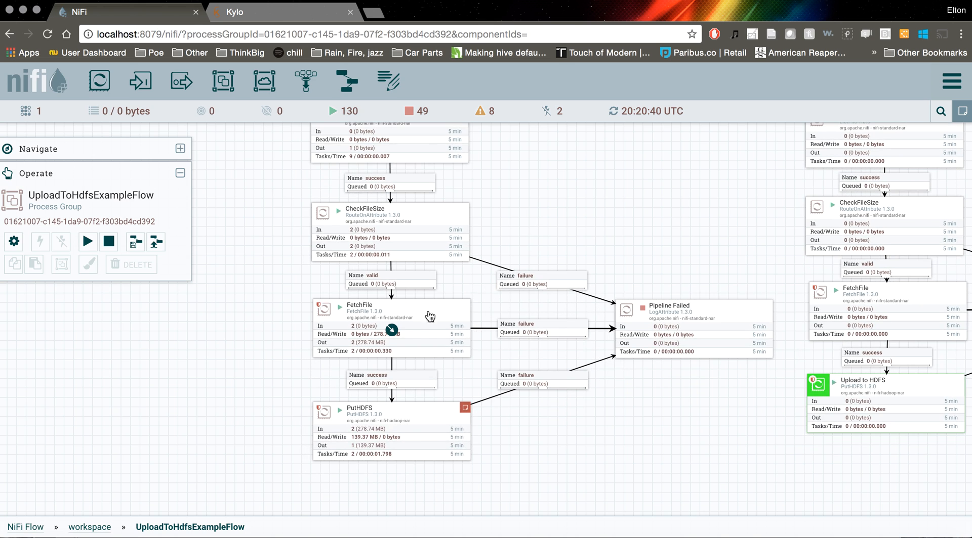
pyautogui.click(385, 316)
pyautogui.rightClick(379, 313)
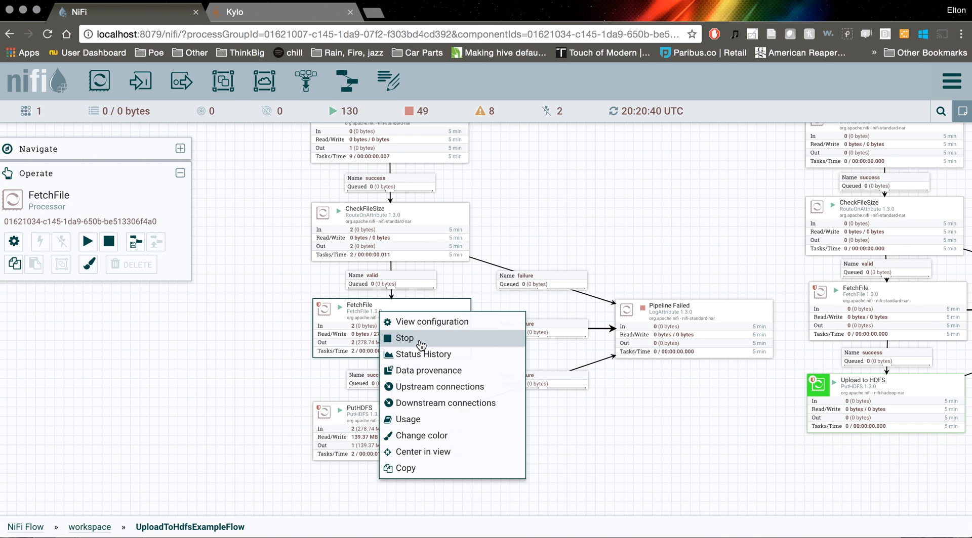
pyautogui.click(410, 339)
# Set the new FetchFile processor's Completion Strategy to Delete File and apply the change
pyautogui.rightClick(350, 316)
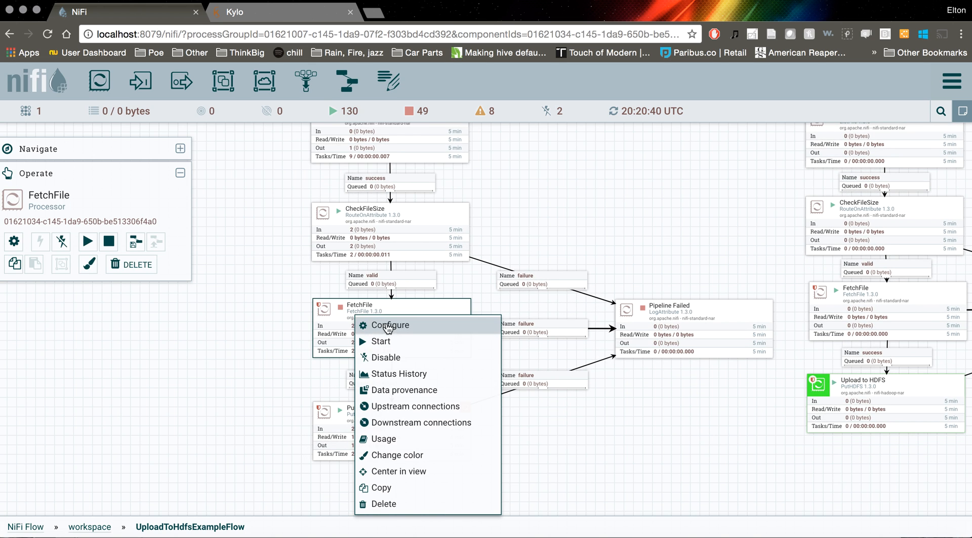
pyautogui.click(388, 327)
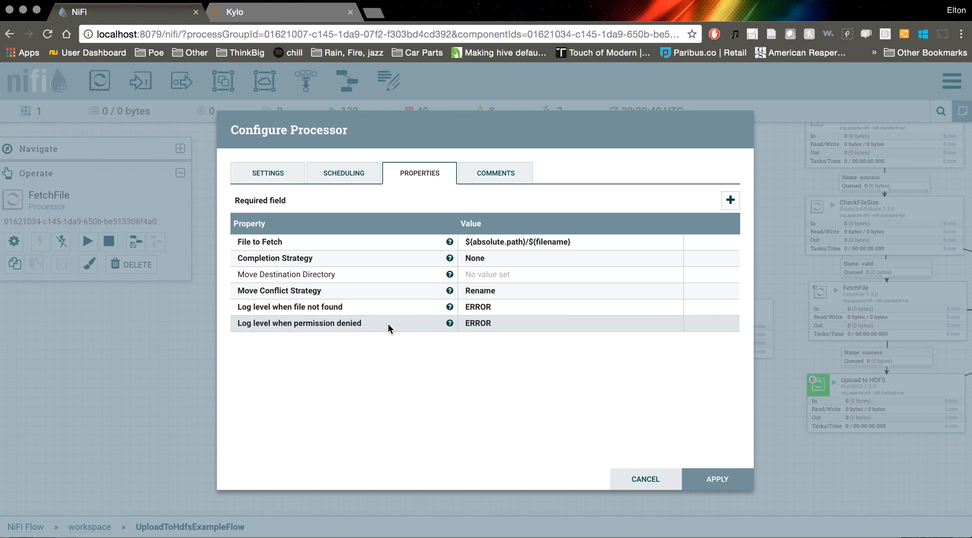
pyautogui.click(479, 261)
pyautogui.click(494, 259)
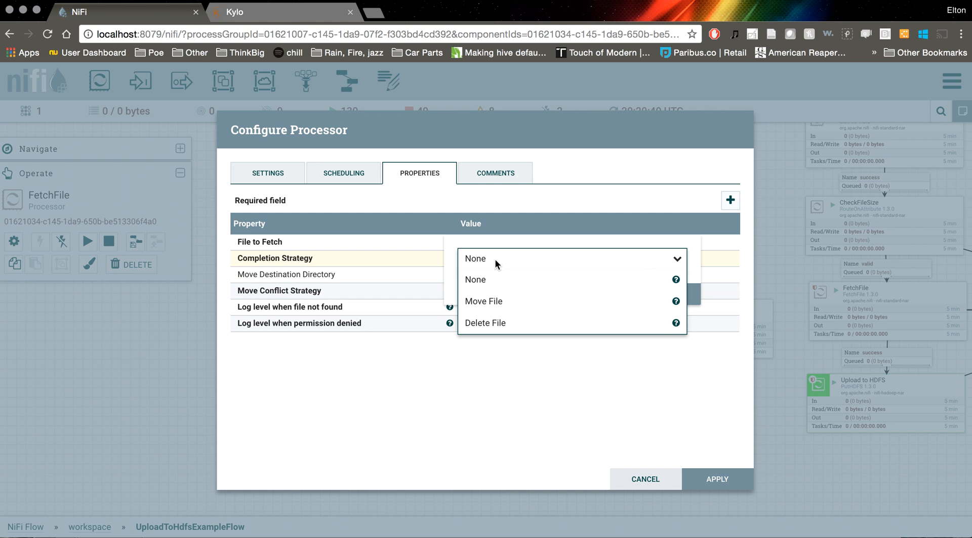
pyautogui.click(513, 323)
pyautogui.click(663, 295)
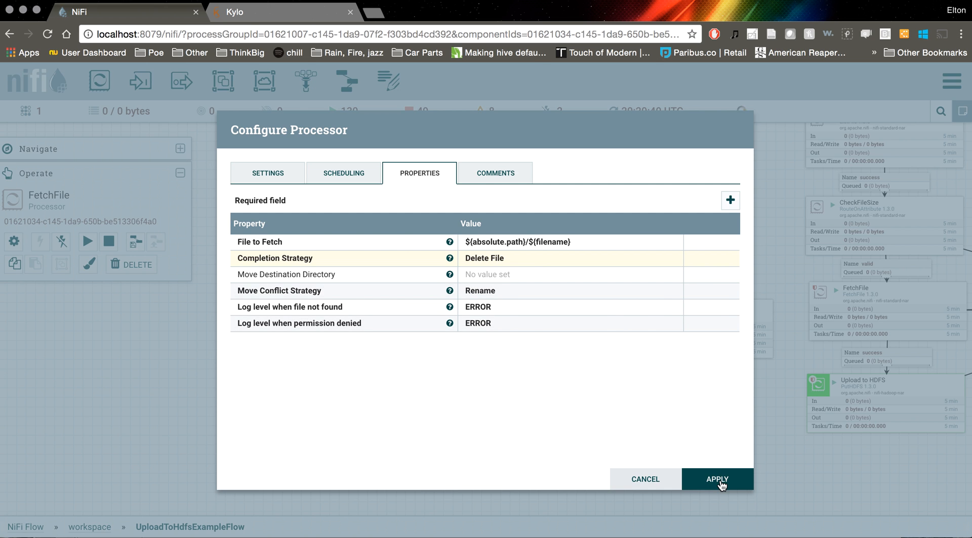
pyautogui.click(719, 481)
# Restart the new FetchFile processor and refresh the flow
pyautogui.rightClick(369, 312)
pyautogui.click(400, 336)
pyautogui.rightClick(512, 238)
pyautogui.click(527, 246)
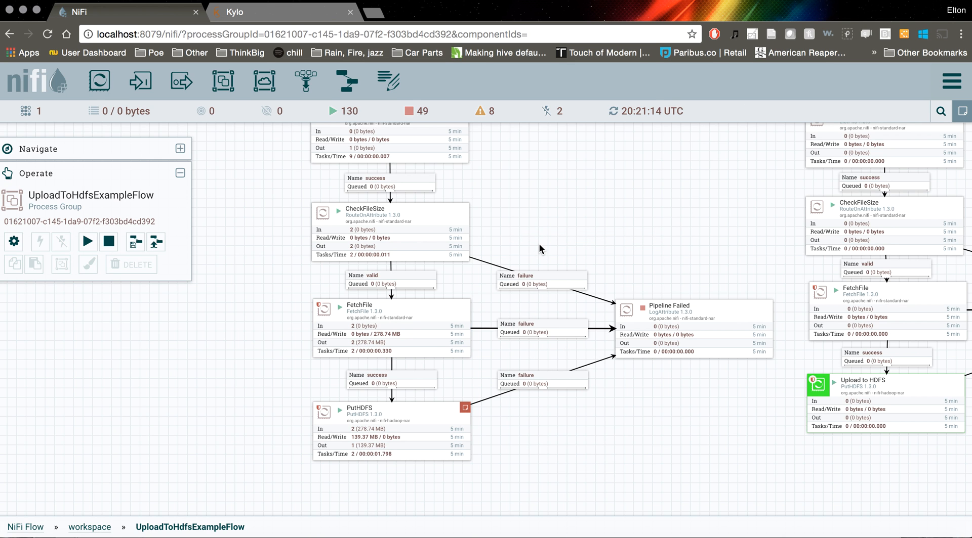
pyautogui.moveTo(539, 244); pyautogui.dragTo(529, 295)
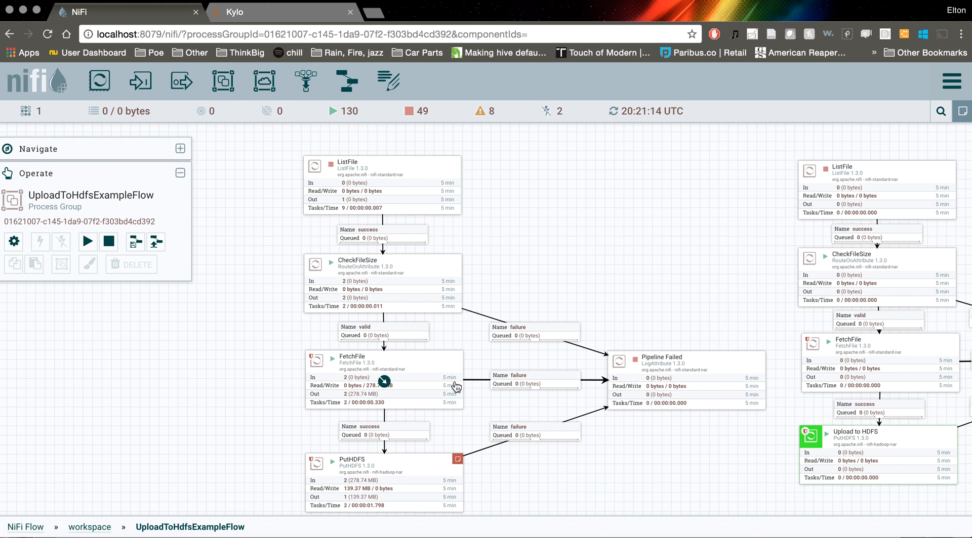
# Select all components of the flow with the PutHDFS processor, and delete the existing MoveFileToHdfs template
pyautogui.moveTo(575, 271); pyautogui.dragTo(575, 206)
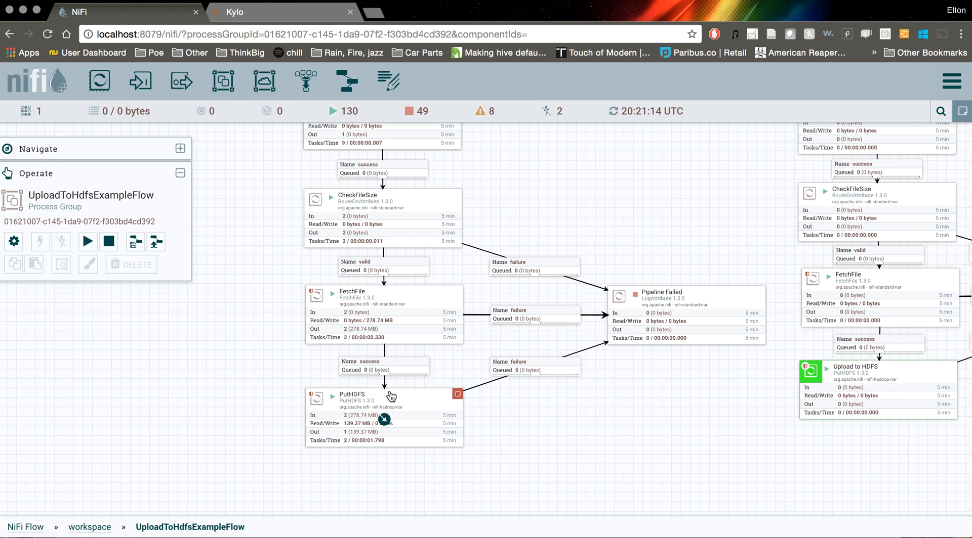
pyautogui.moveTo(582, 212); pyautogui.dragTo(566, 260)
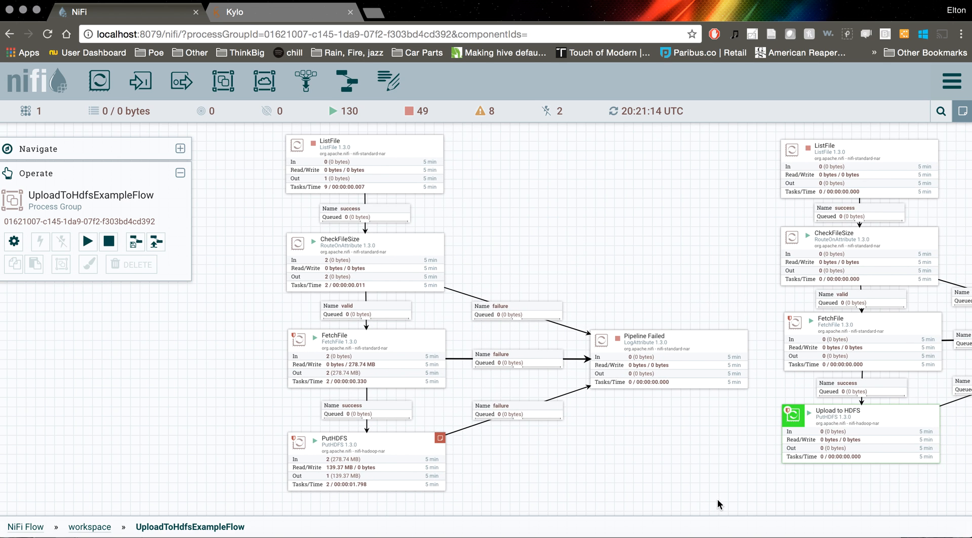
pyautogui.moveTo(763, 510); pyautogui.dragTo(259, 127)
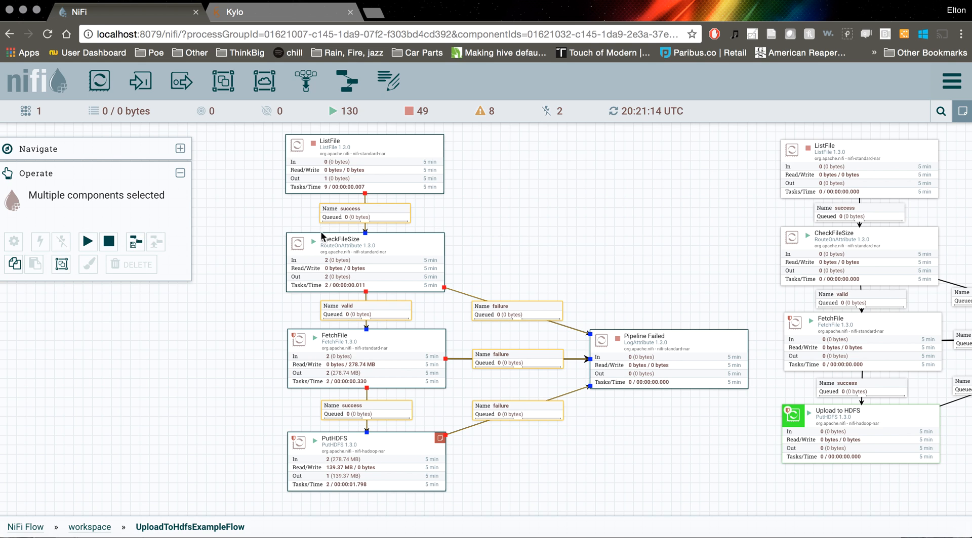
pyautogui.click(952, 83)
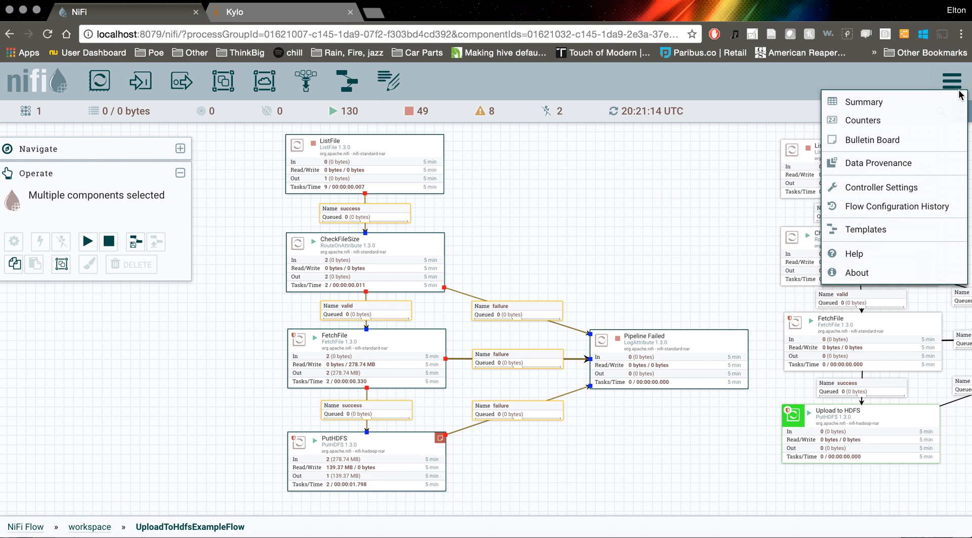
pyautogui.click(894, 229)
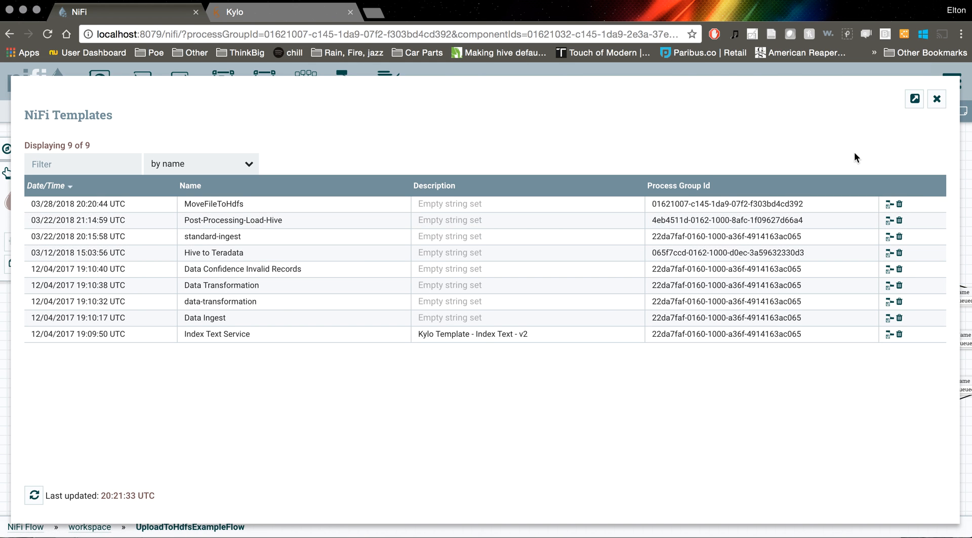
pyautogui.click(898, 204)
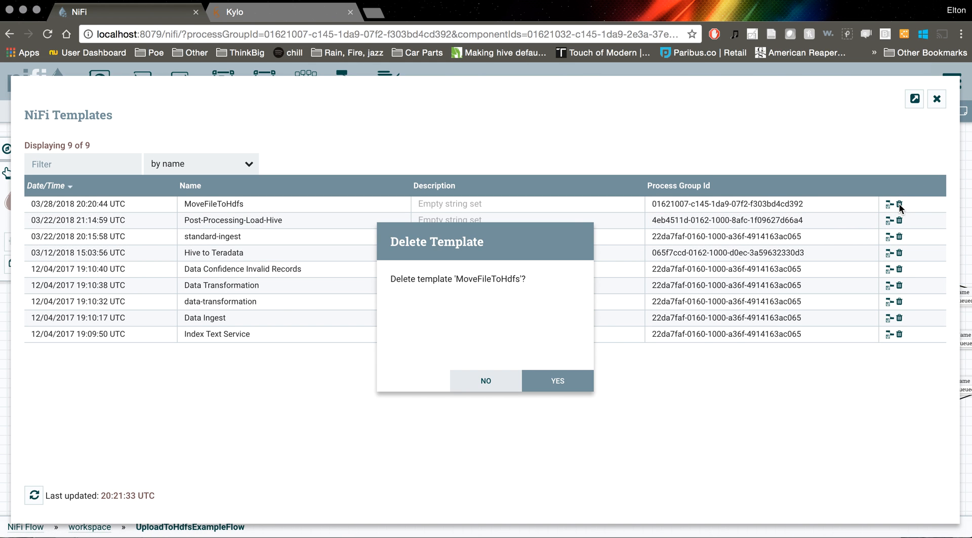
pyautogui.click(572, 372)
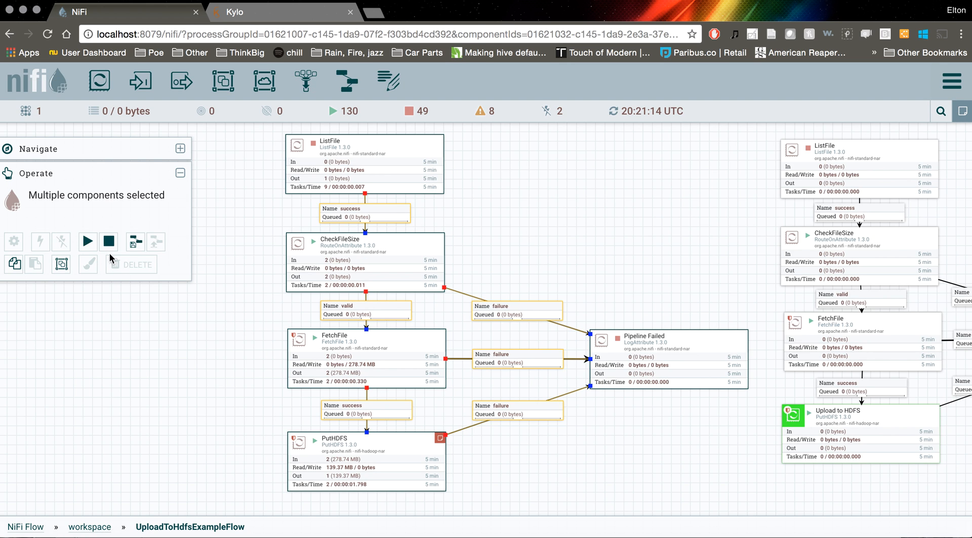
# Create a template named uploadtohdfs from the selected flow components
pyautogui.click(135, 243)
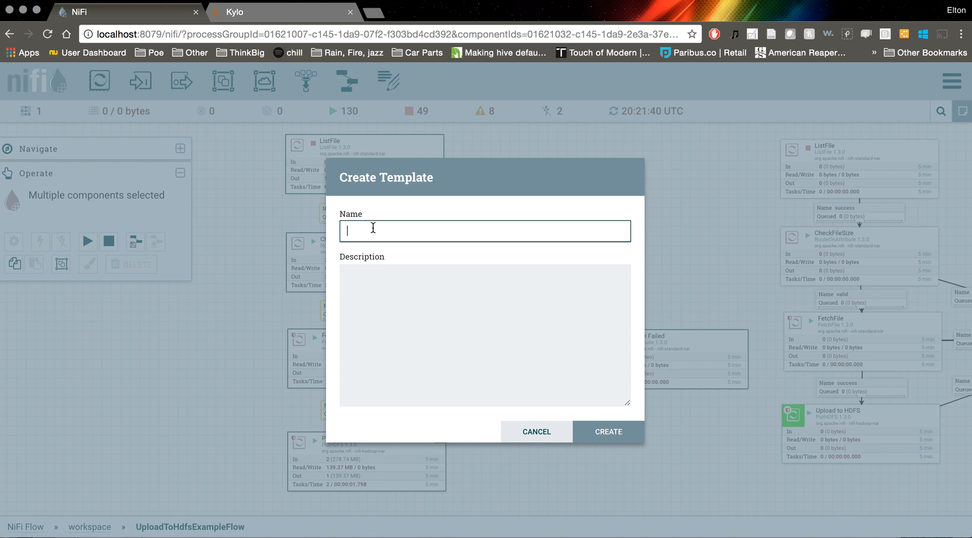
pyautogui.write('uploadtohdfs')
pyautogui.click(622, 435)
pyautogui.click(563, 375)
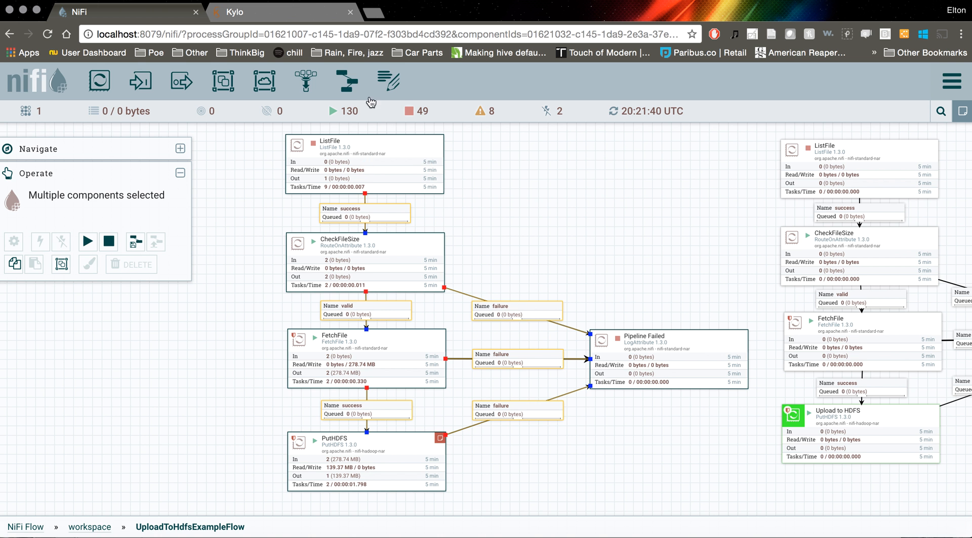
# Switch to Kylo and start registering a new template imported directly from NiFi
pyautogui.click(259, 16)
pyautogui.click(36, 416)
pyautogui.click(53, 314)
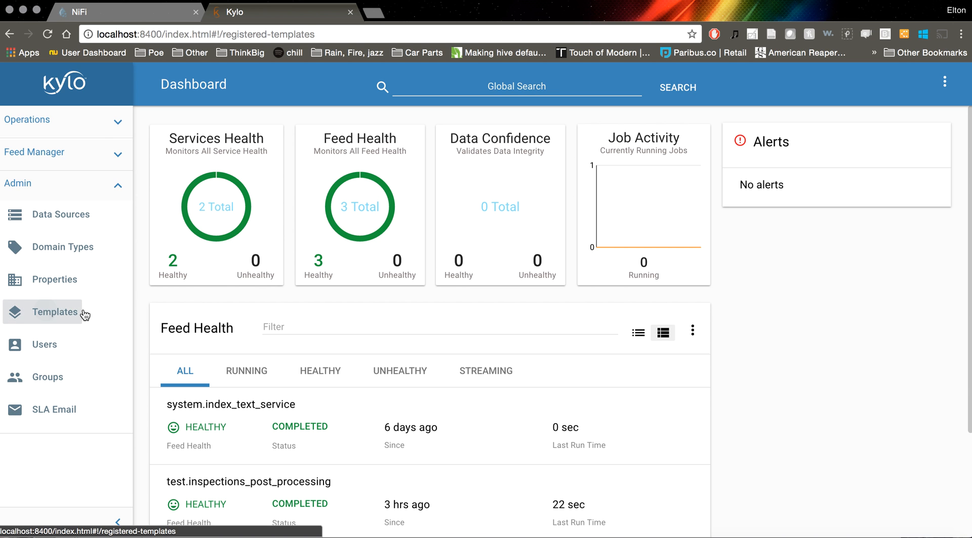
pyautogui.click(915, 109)
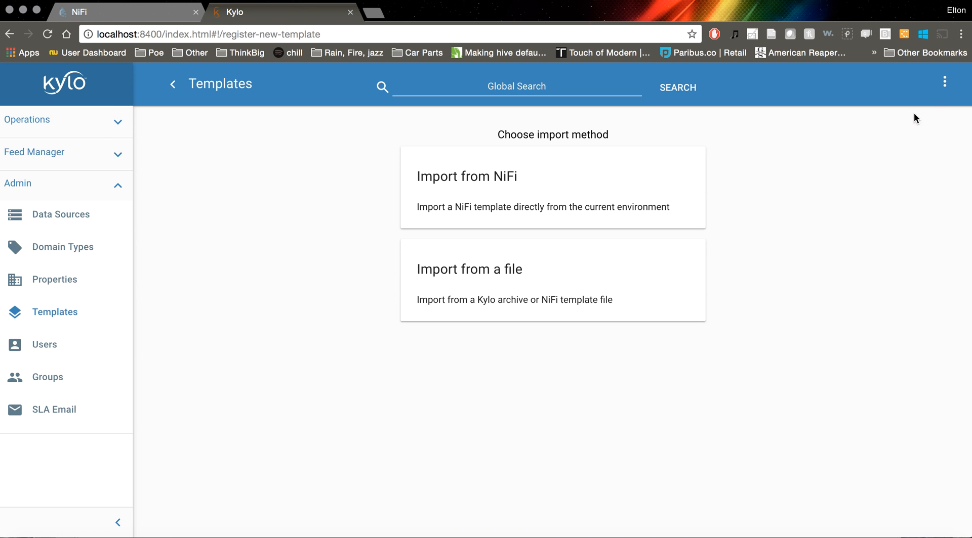
pyautogui.click(500, 198)
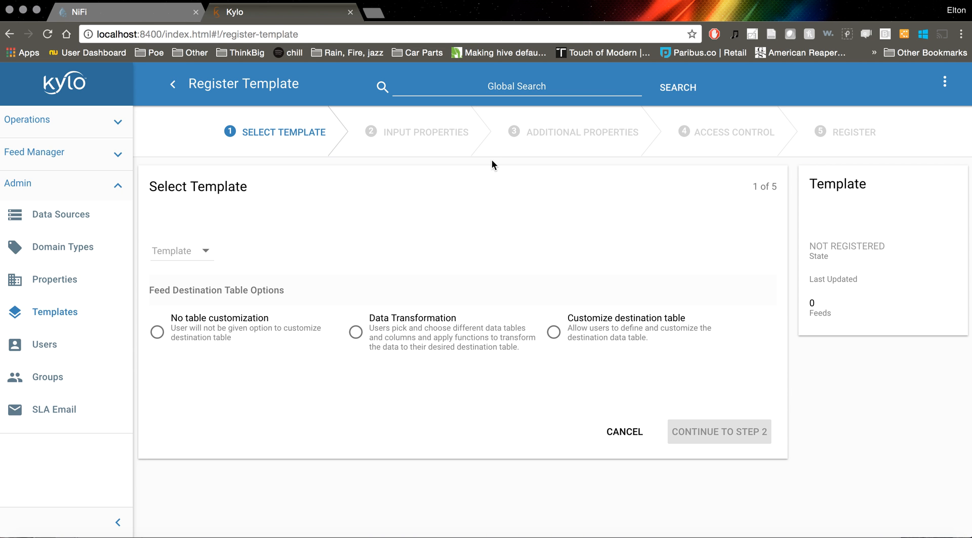
# Choose uploadtohdfs as the template to register and continue to the input properties
pyautogui.click(183, 253)
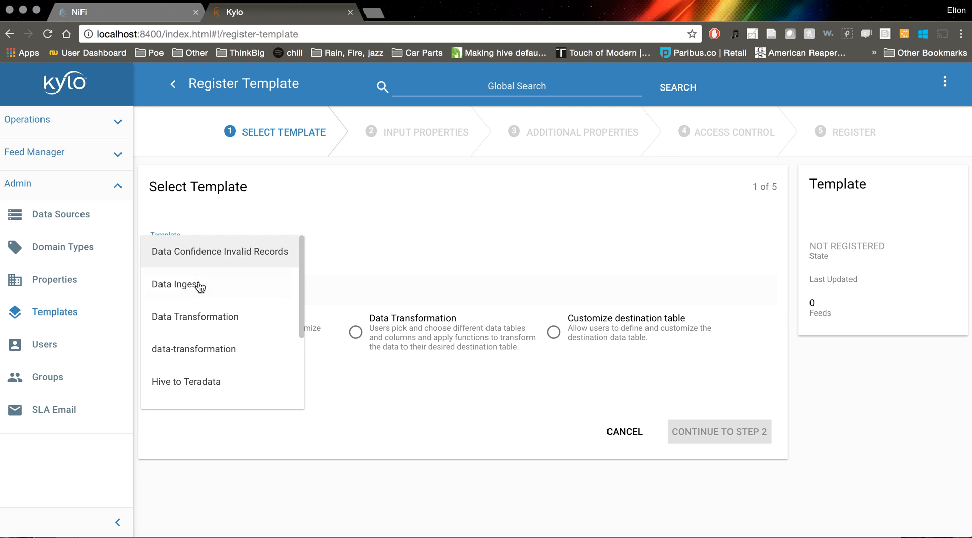
pyautogui.scroll(-2, 200, 284)
pyautogui.scroll(-1, 211, 298)
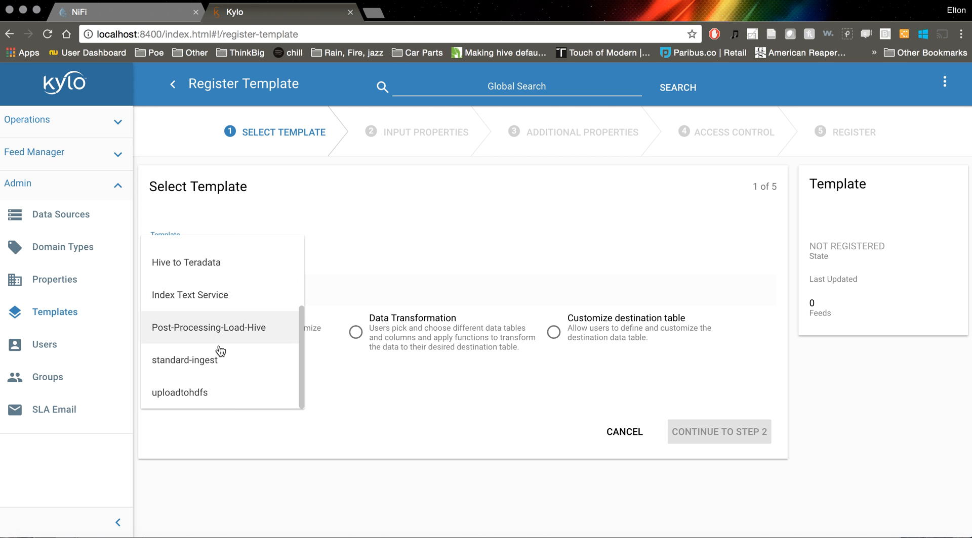
pyautogui.click(203, 397)
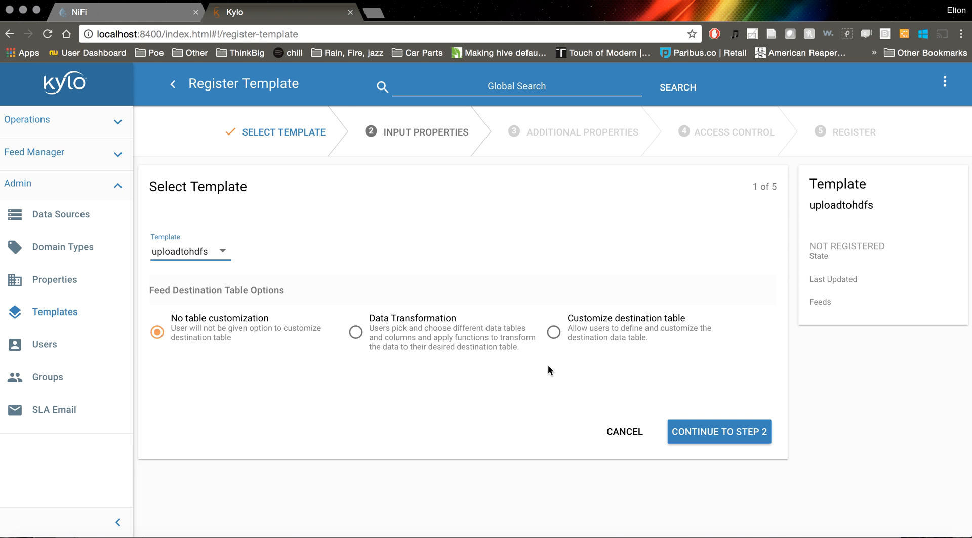
pyautogui.click(721, 433)
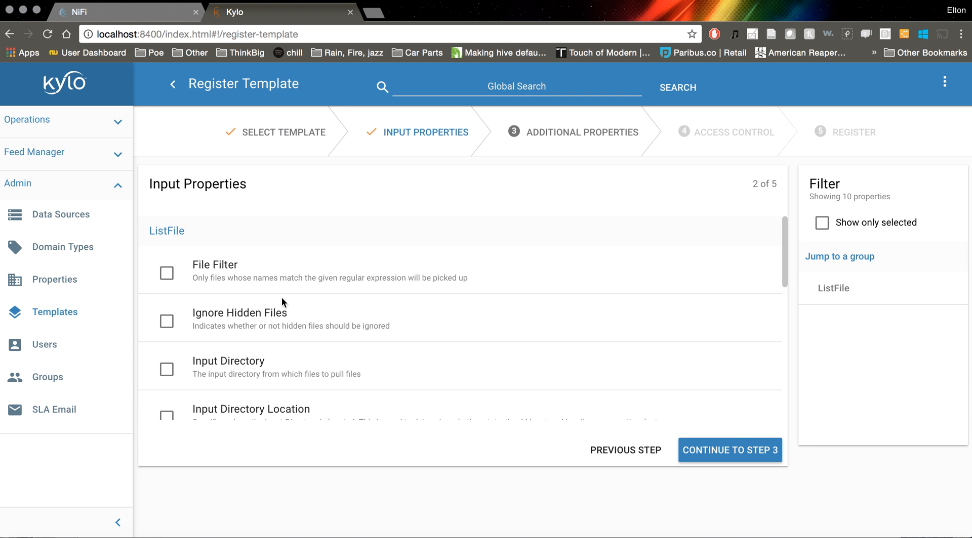
# Include ListFile's Input Directory property in the template and allow user input for it
pyautogui.scroll(-1, 377, 233)
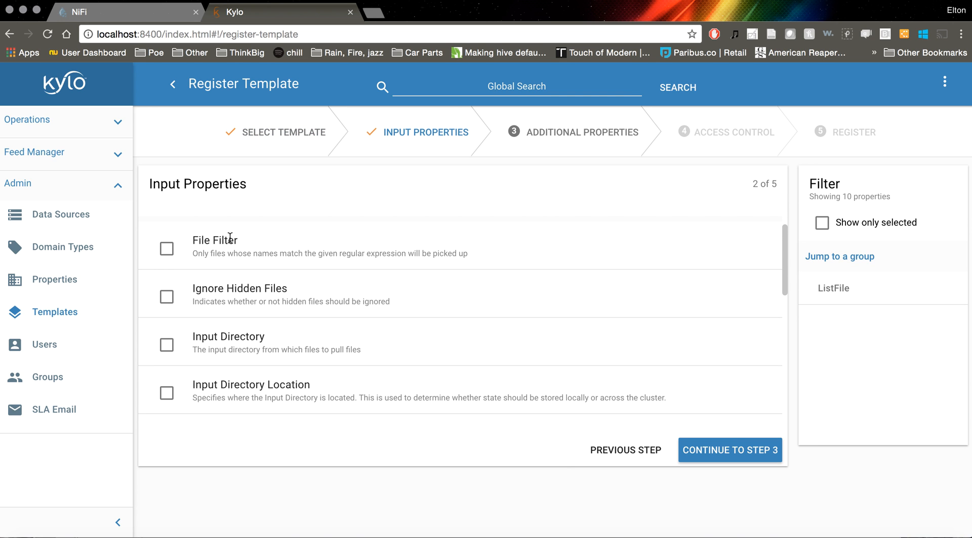
pyautogui.click(166, 337)
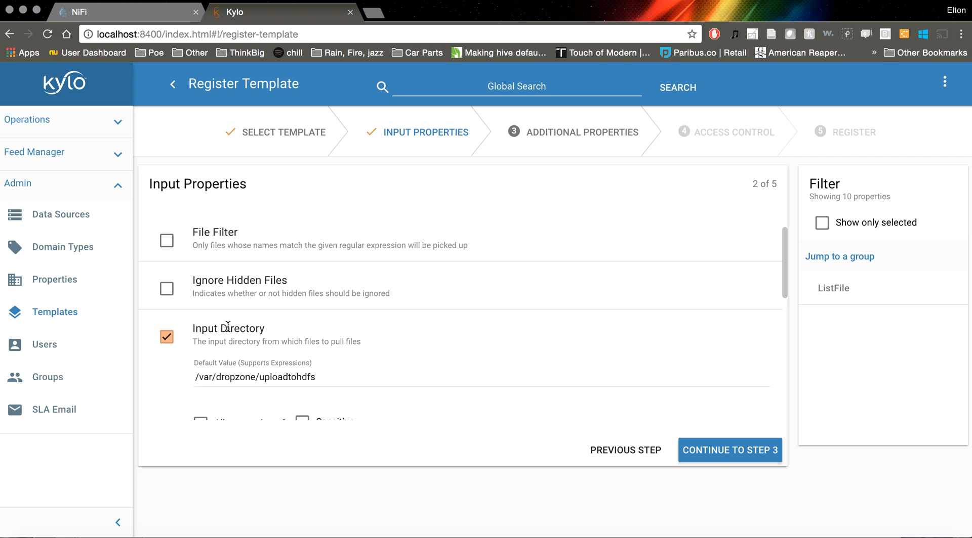
pyautogui.scroll(-1, 291, 321)
pyautogui.scroll(-2, 290, 322)
pyautogui.click(200, 318)
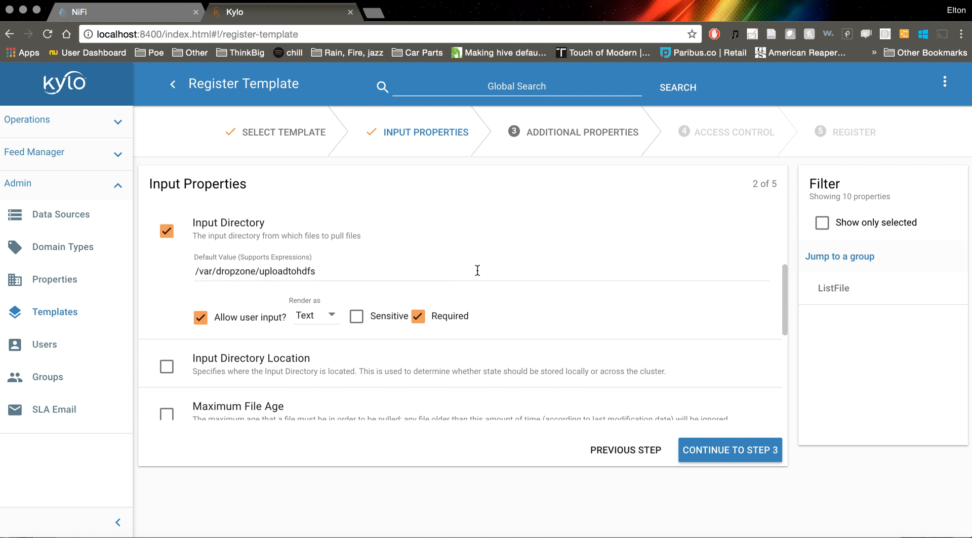
# Review the remaining ListFile properties without including any others, and continue to the additional properties
pyautogui.scroll(-1, 476, 271)
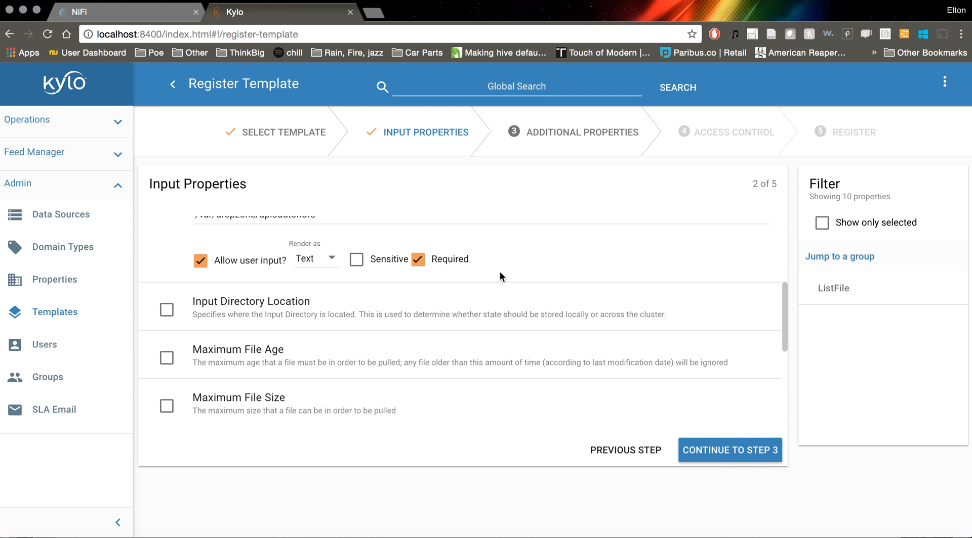
pyautogui.scroll(1, 500, 273)
pyautogui.scroll(-1, 500, 273)
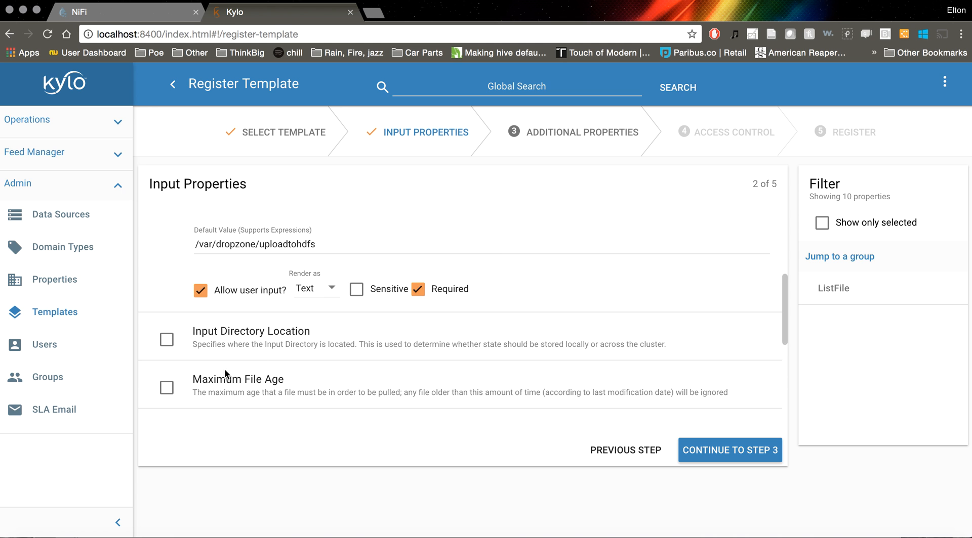
pyautogui.click(167, 340)
pyautogui.click(167, 340)
pyautogui.scroll(-5, 434, 343)
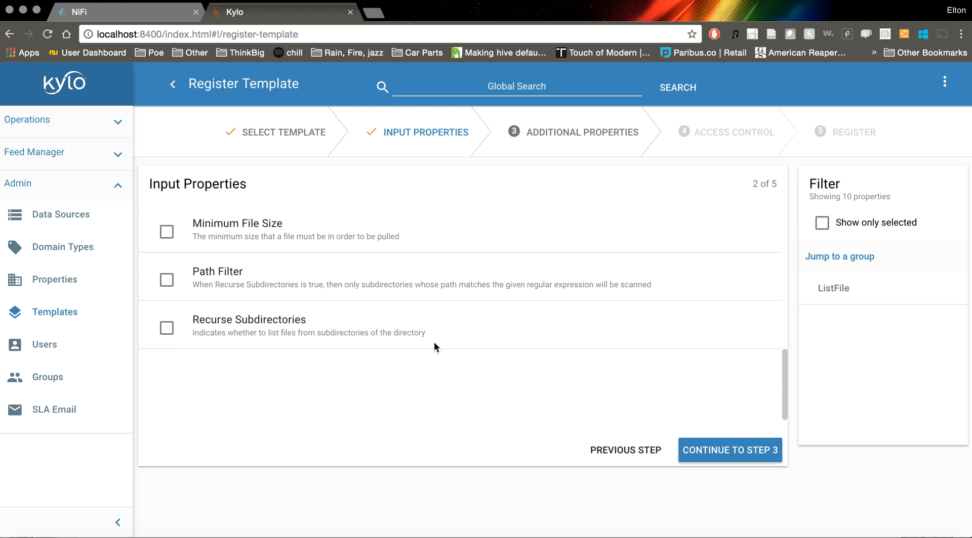
pyautogui.scroll(5, 434, 343)
pyautogui.click(716, 446)
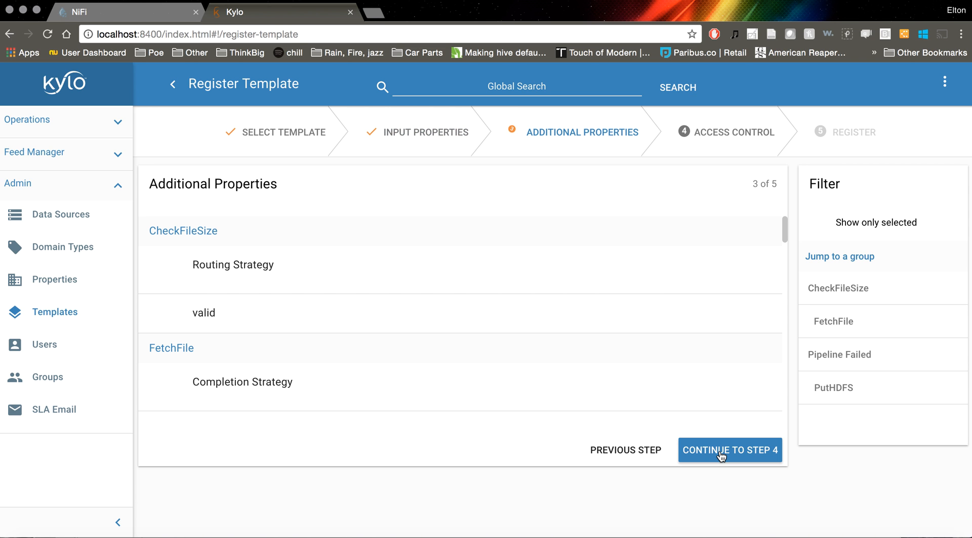
# Review the additional properties without selecting any, and continue past access control to the final registration page
pyautogui.scroll(-5, 555, 328)
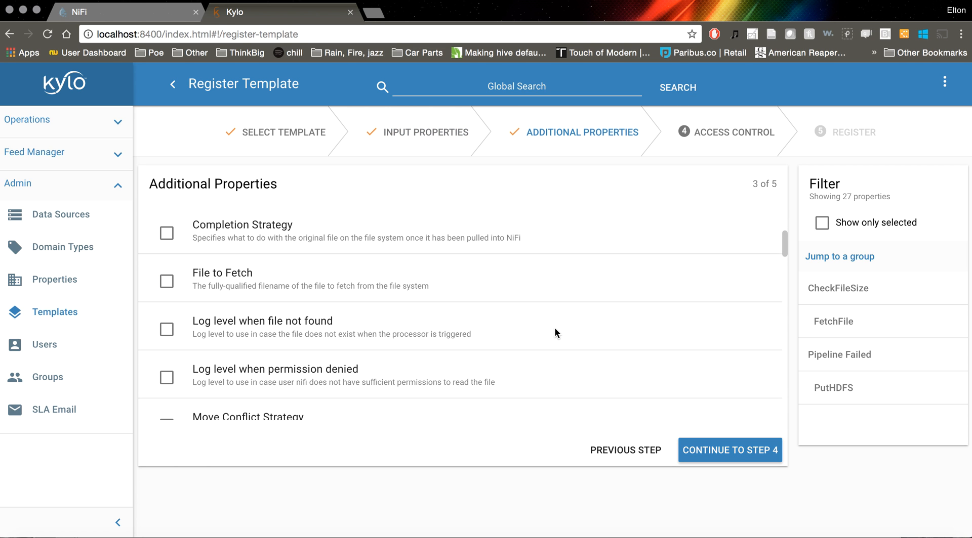
pyautogui.scroll(-10, 555, 329)
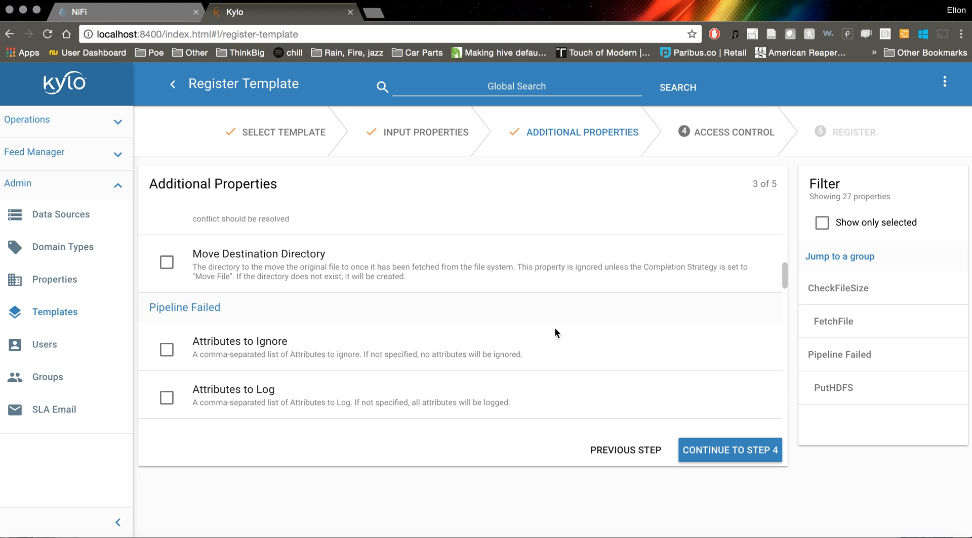
pyautogui.scroll(-5, 554, 332)
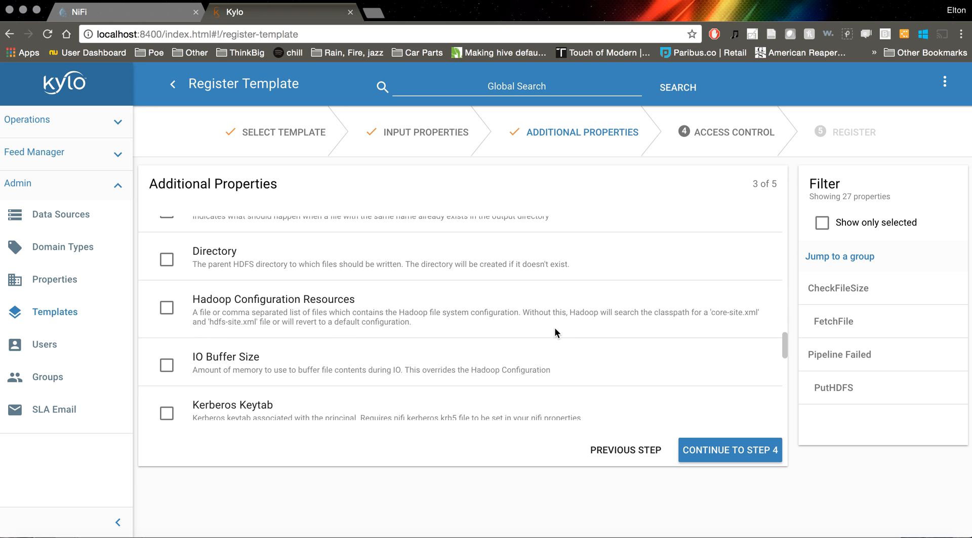
pyautogui.click(725, 448)
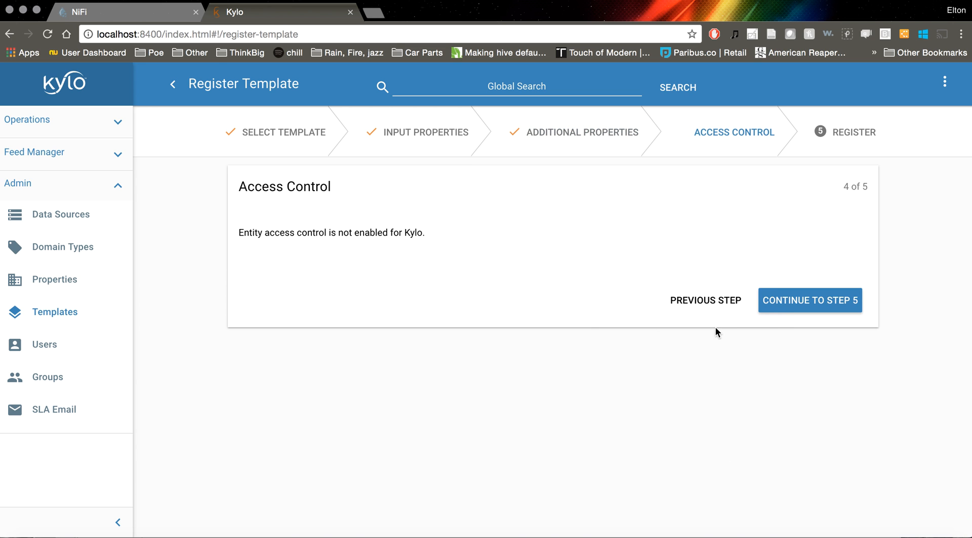
pyautogui.click(793, 305)
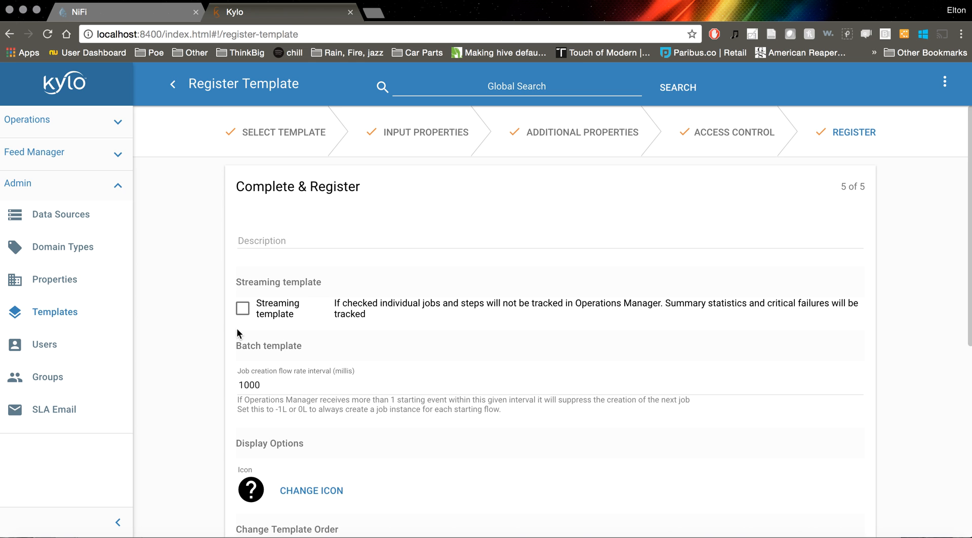
# Give the uploadtohdfs template a green Messenger icon and save it
pyautogui.scroll(-1, 238, 333)
pyautogui.click(319, 455)
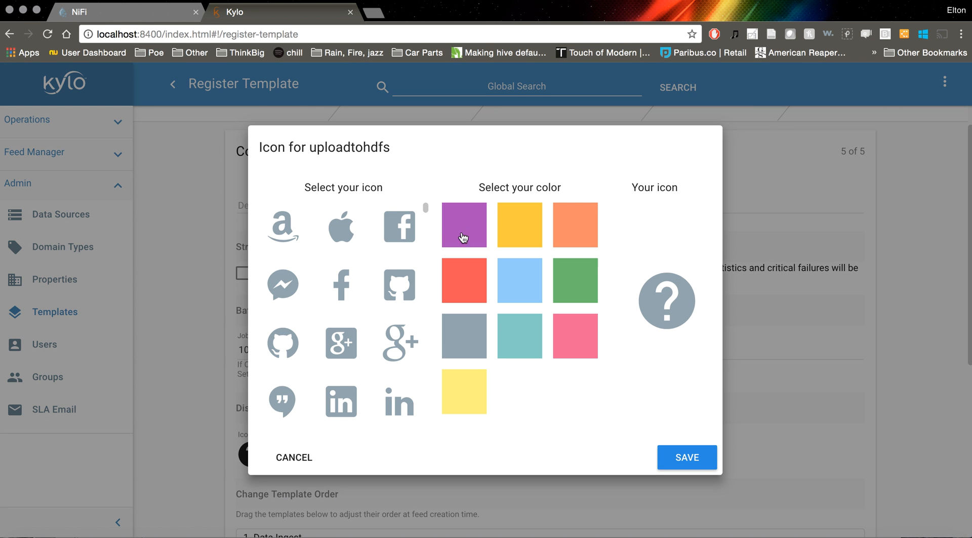
pyautogui.click(404, 232)
pyautogui.click(283, 293)
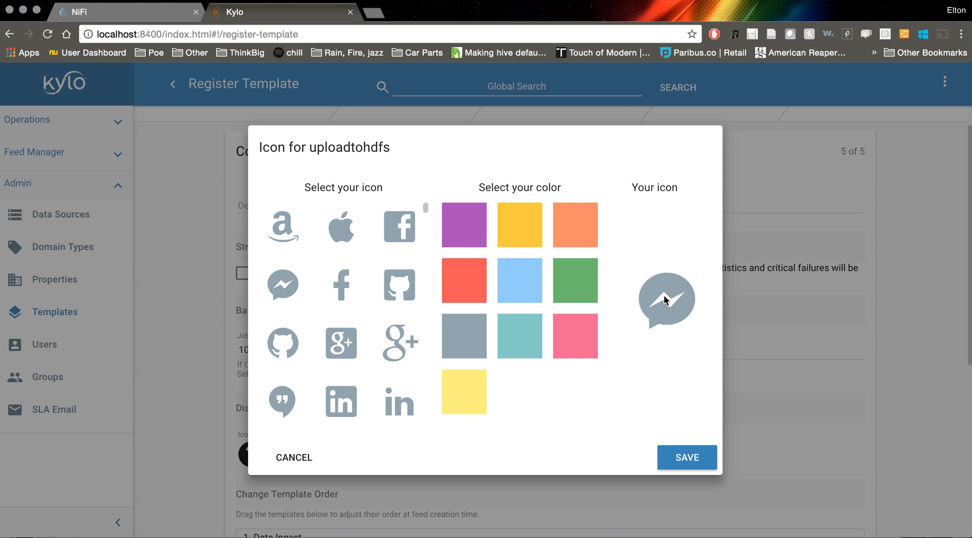
pyautogui.click(587, 288)
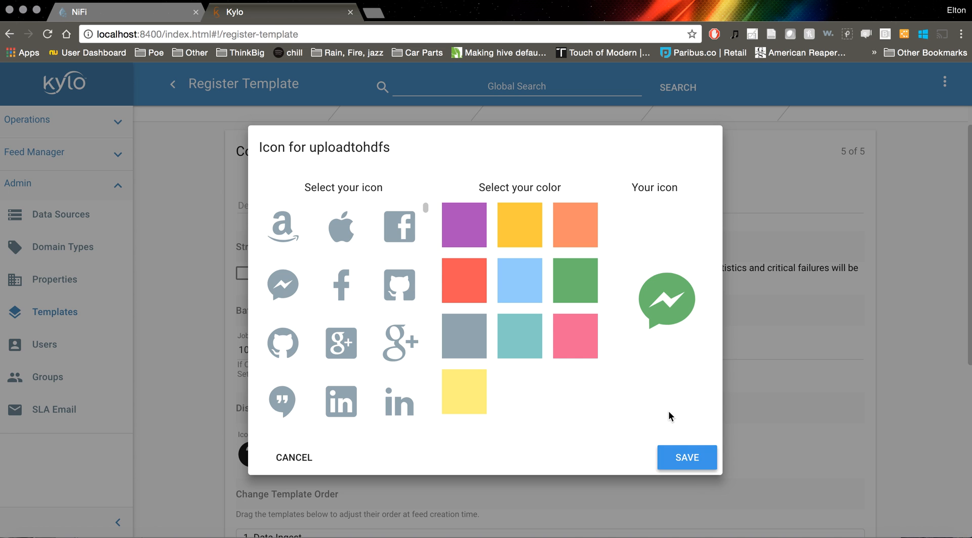
pyautogui.click(678, 455)
# Review the template order and feed lineage datasources, and register the uploadtohdfs template
pyautogui.scroll(-5, 617, 384)
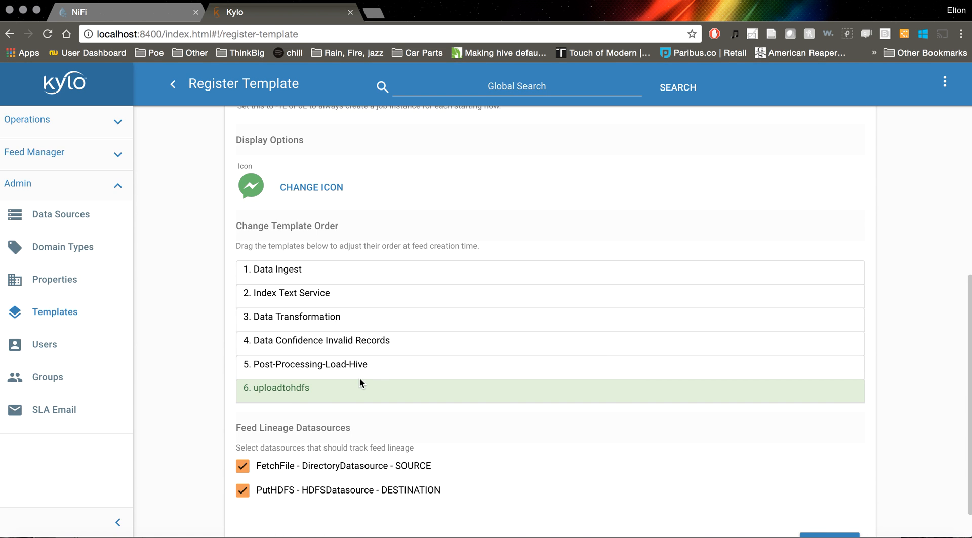
pyautogui.scroll(6, 362, 360)
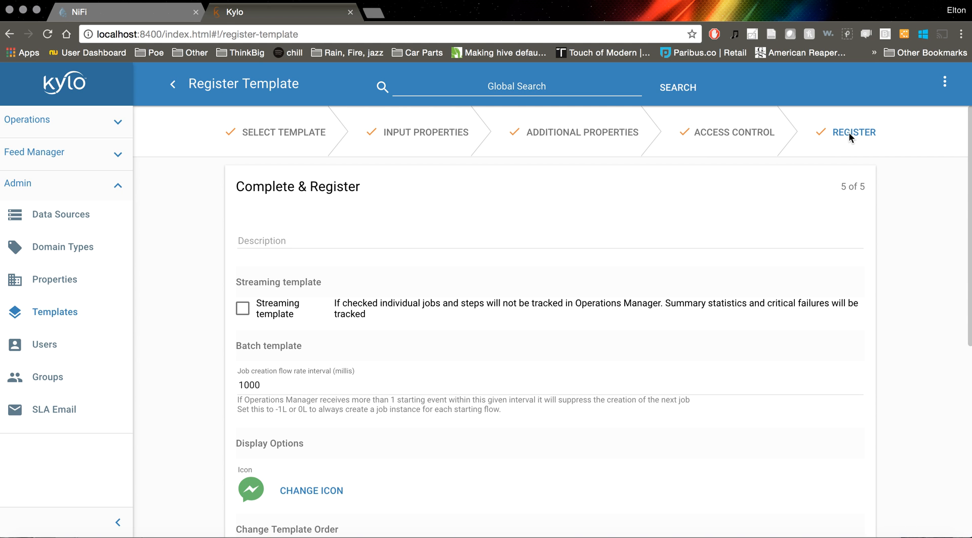
pyautogui.scroll(-7, 895, 217)
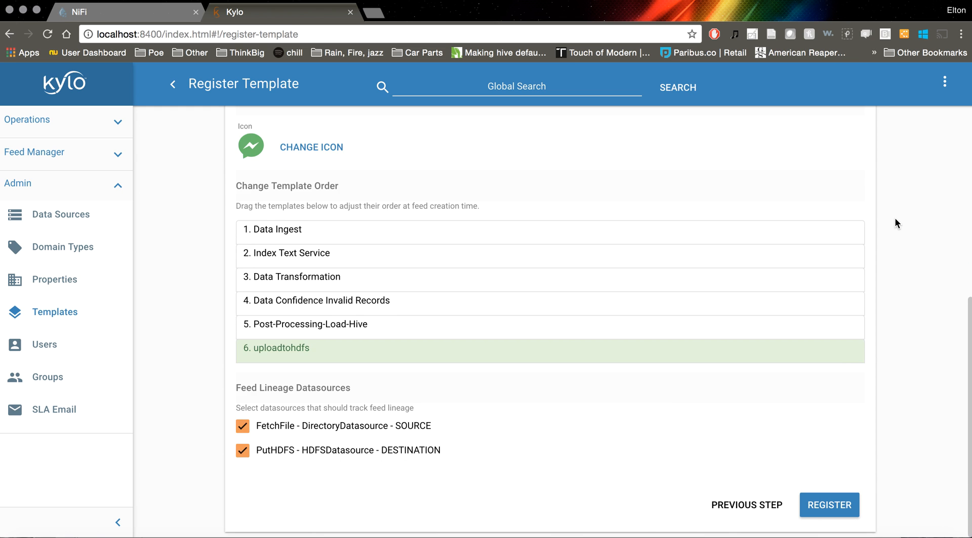
pyautogui.click(833, 512)
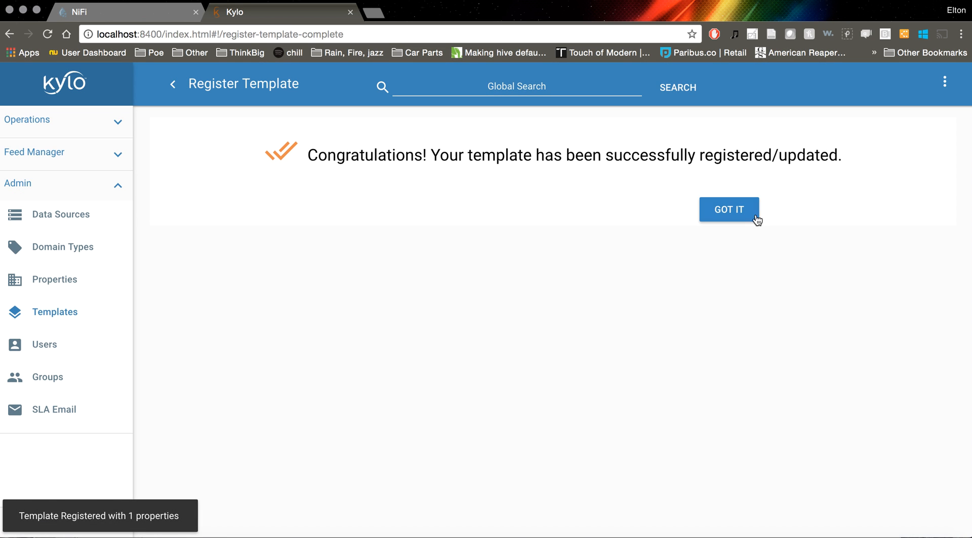
# Start a new feed based on the uploadtohdfs template
pyautogui.click(756, 219)
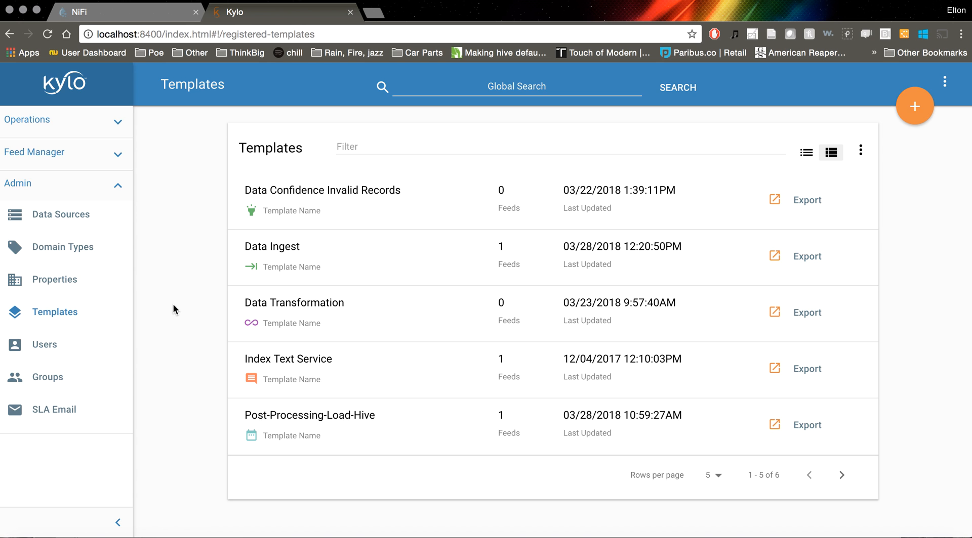
pyautogui.click(43, 164)
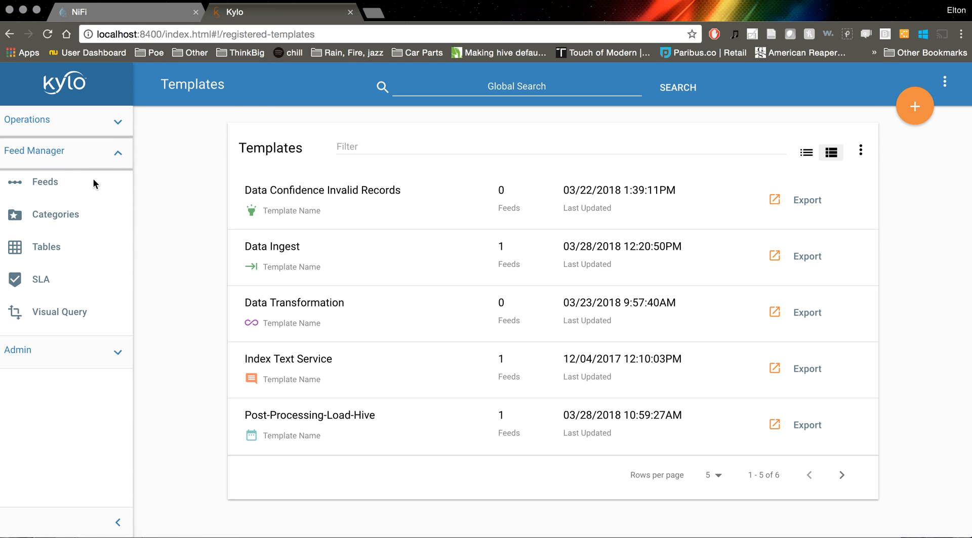
pyautogui.click(44, 184)
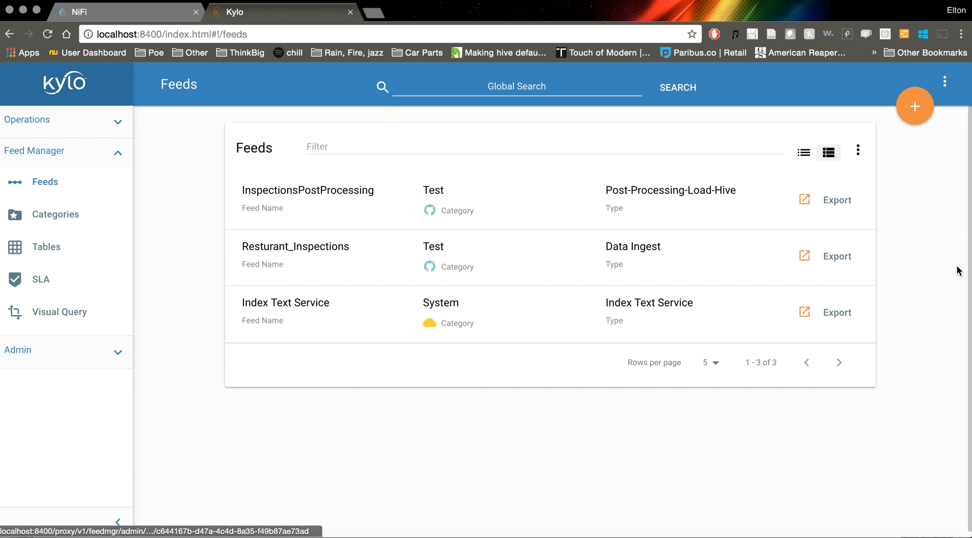
pyautogui.click(915, 107)
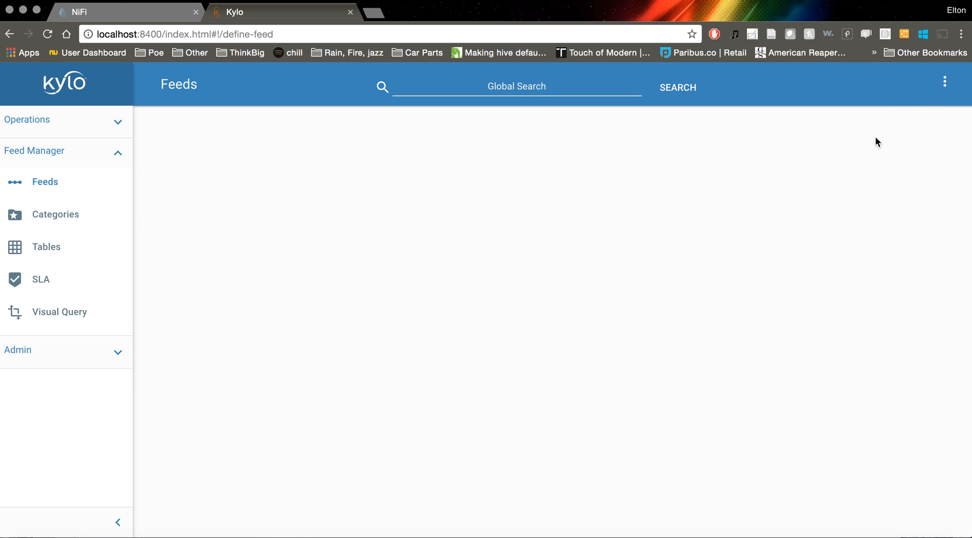
pyautogui.click(552, 414)
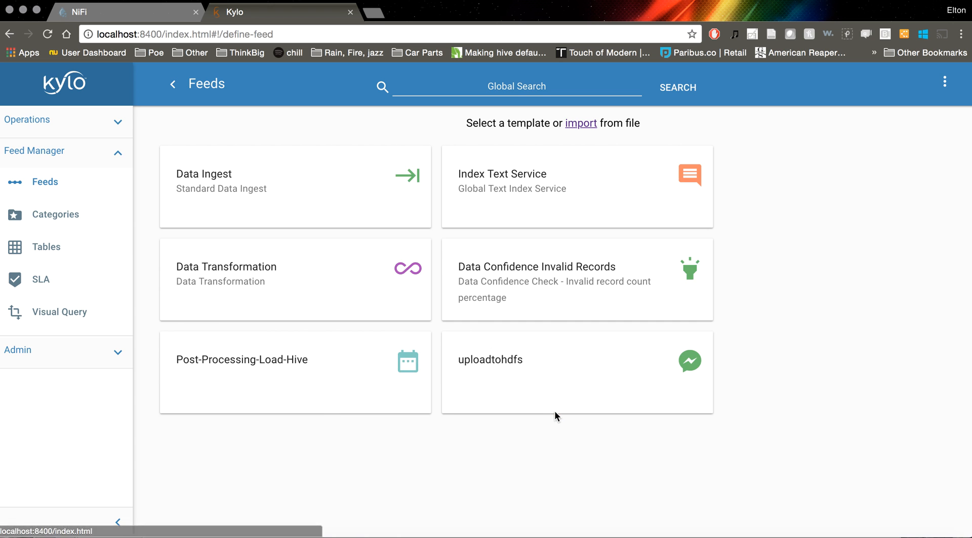
pyautogui.click(535, 371)
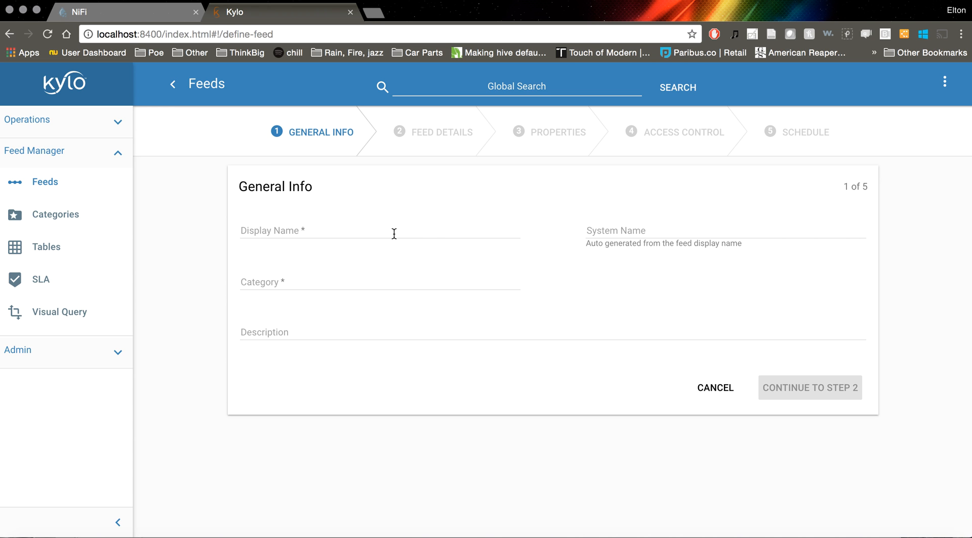
# Name the feed Upload From Dropzone and assign it to the Test category
pyautogui.click(394, 233)
pyautogui.write('UploadF')
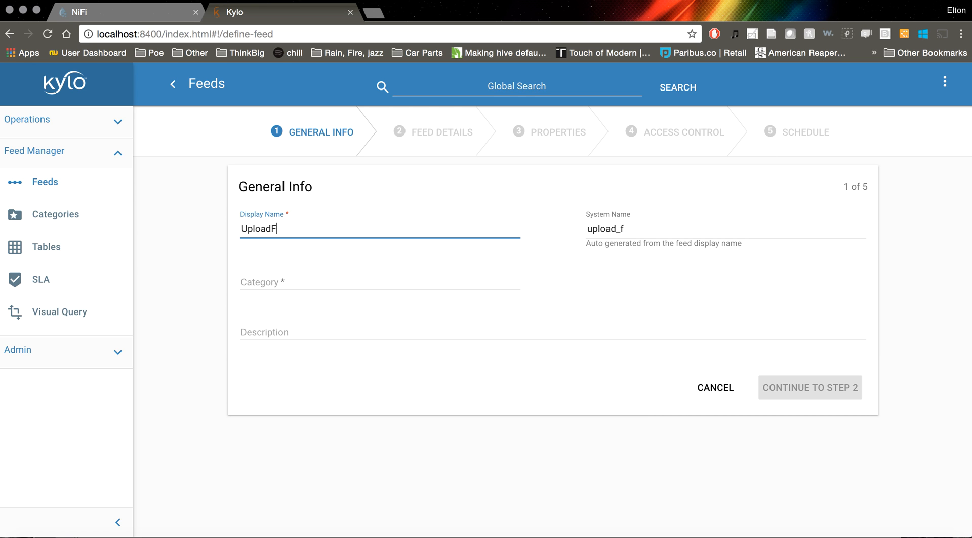
pyautogui.write('ront')
pyautogui.press('BackSpace')
pyautogui.press('BackSpace')
pyautogui.press('BackSpace')
pyautogui.write('From Dropzone')
pyautogui.click(356, 281)
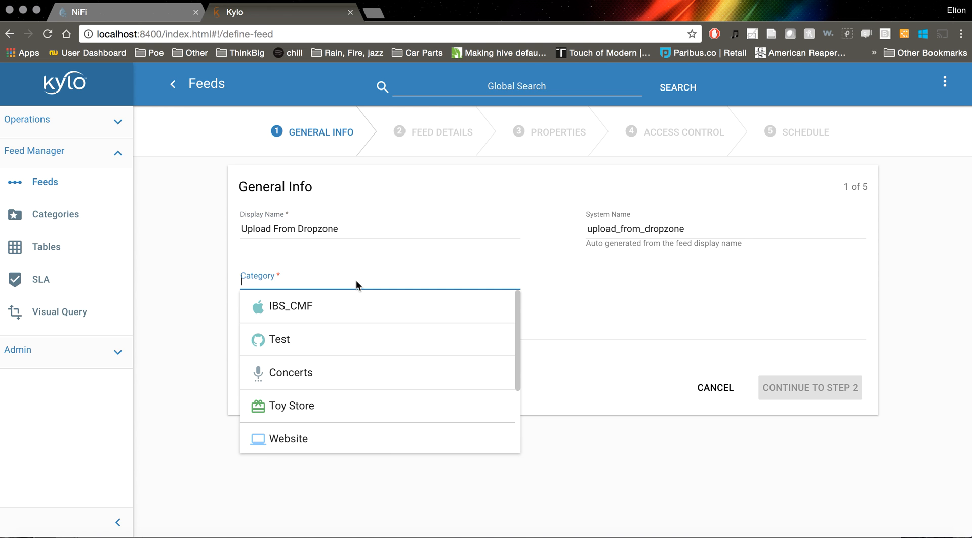
pyautogui.click(310, 339)
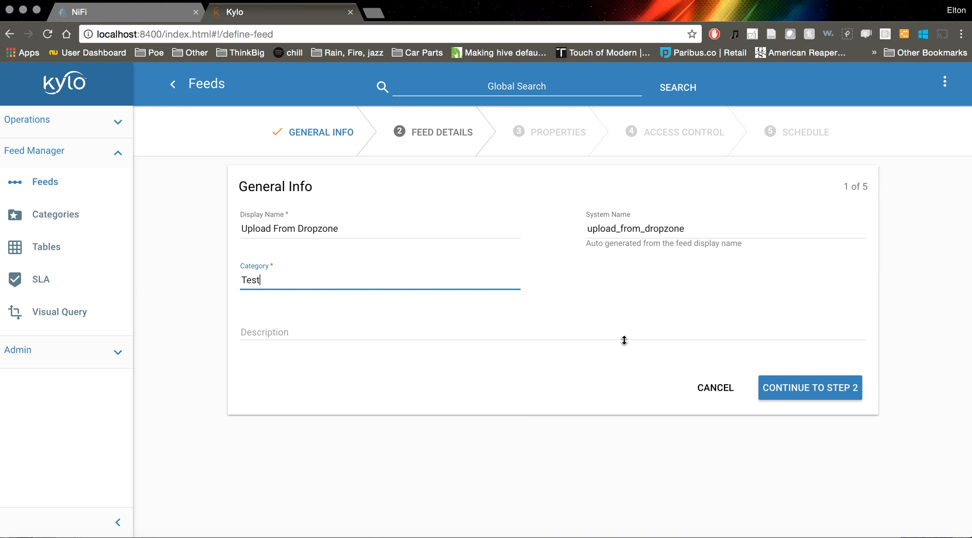
# Keep the ListFile source and its input directory, leave the business properties empty, and continue to the schedule
pyautogui.click(819, 394)
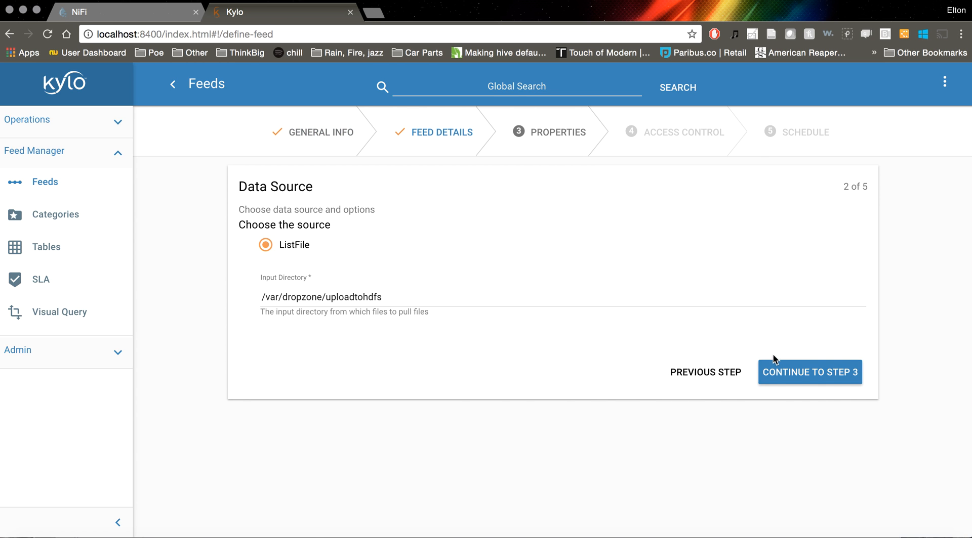
pyautogui.click(801, 375)
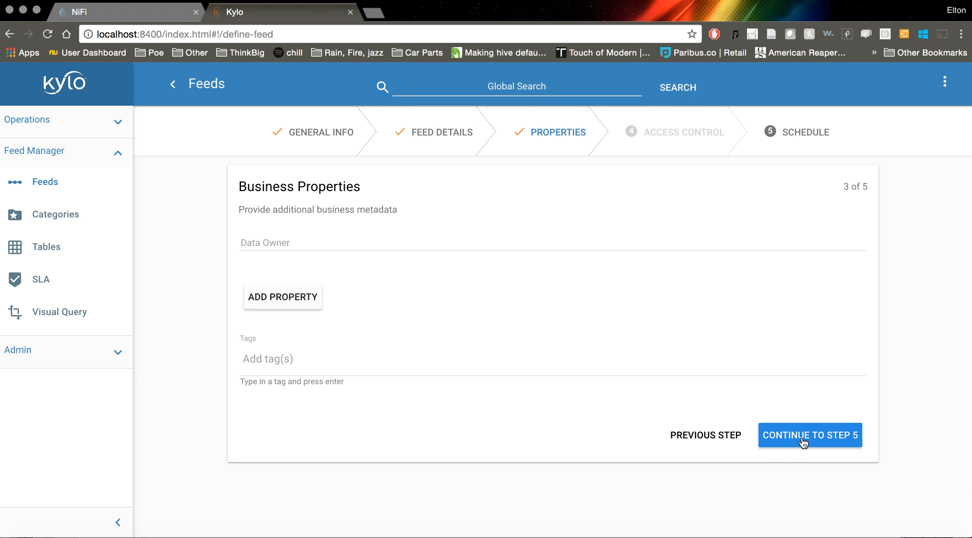
pyautogui.click(803, 436)
# Schedule the feed on a Timer every 5 seconds, enabled immediately, create it and return to the feeds list
pyautogui.click(539, 240)
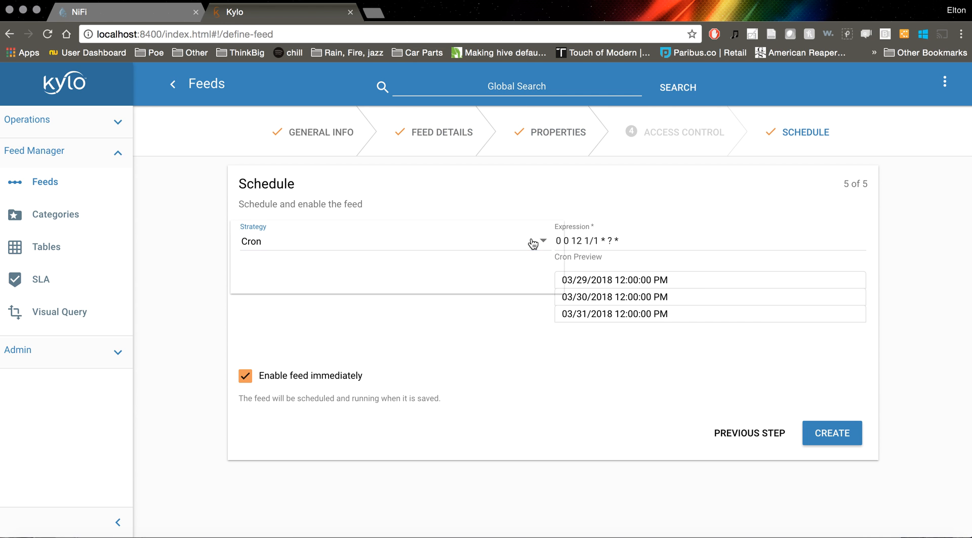
pyautogui.click(458, 280)
pyautogui.click(744, 247)
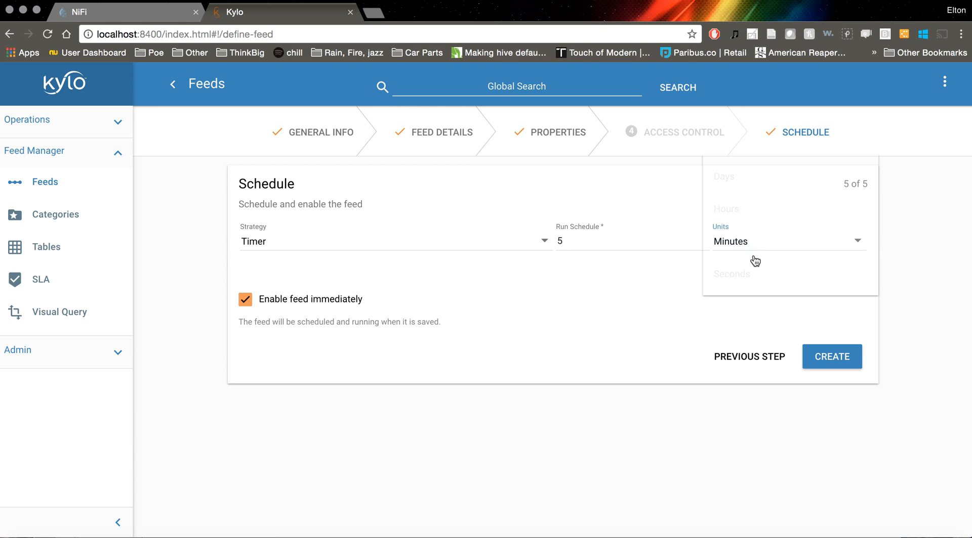
pyautogui.click(748, 277)
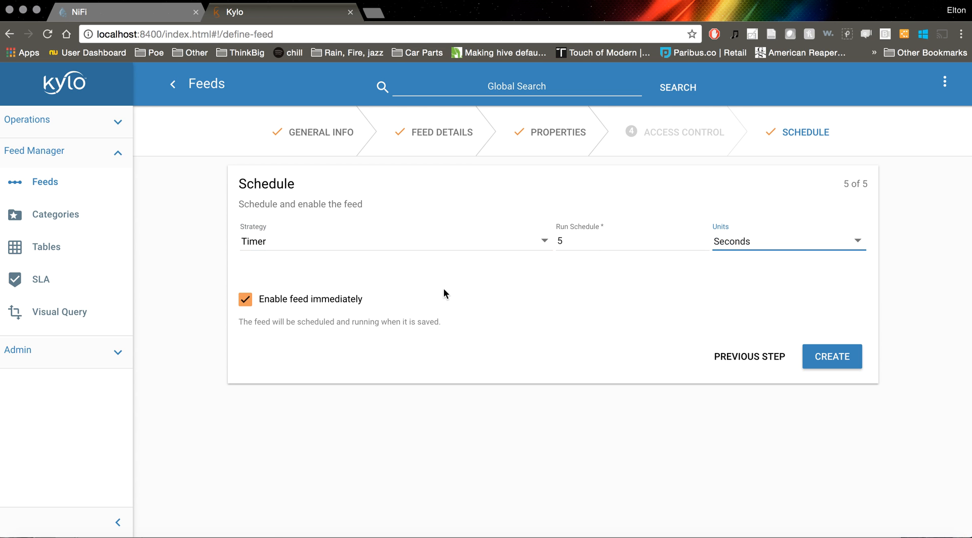
pyautogui.click(761, 301)
pyautogui.click(699, 310)
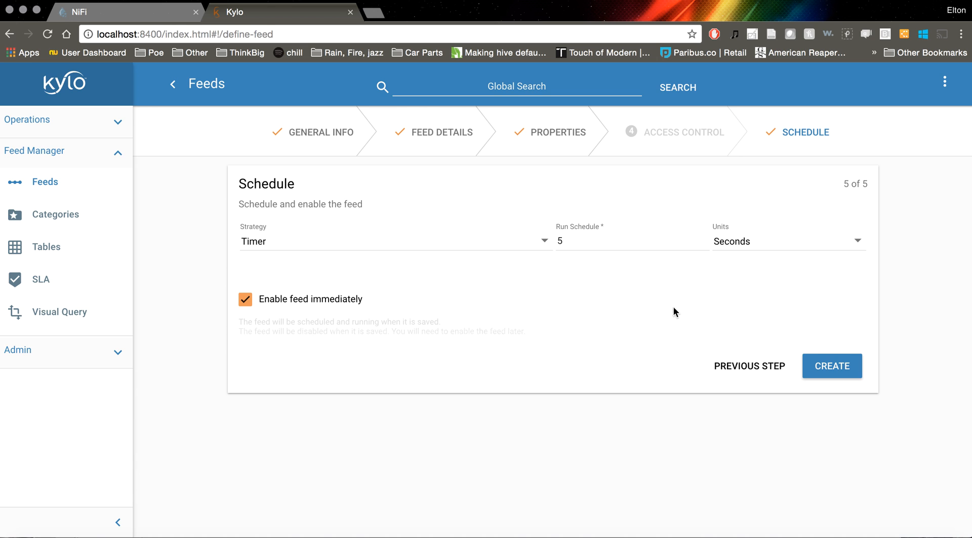
pyautogui.click(834, 361)
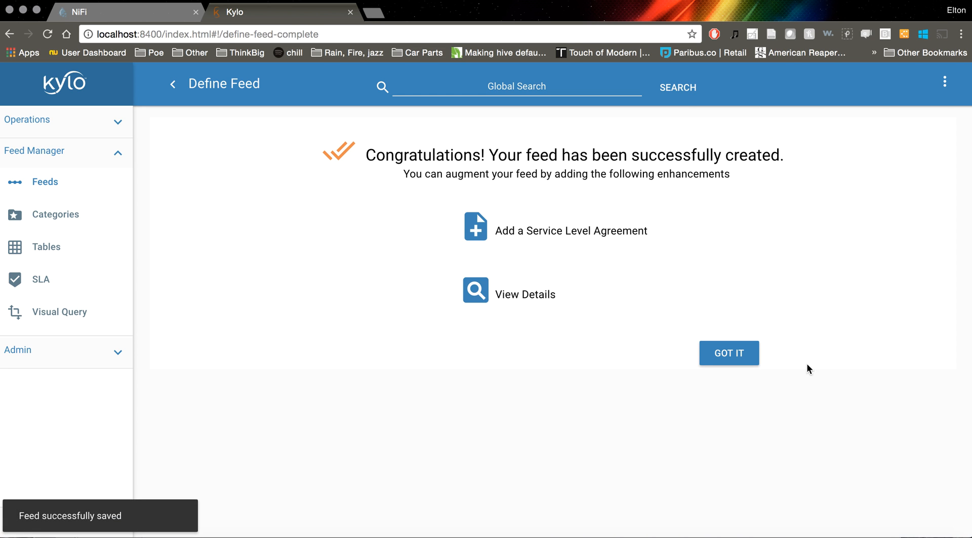
pyautogui.click(746, 361)
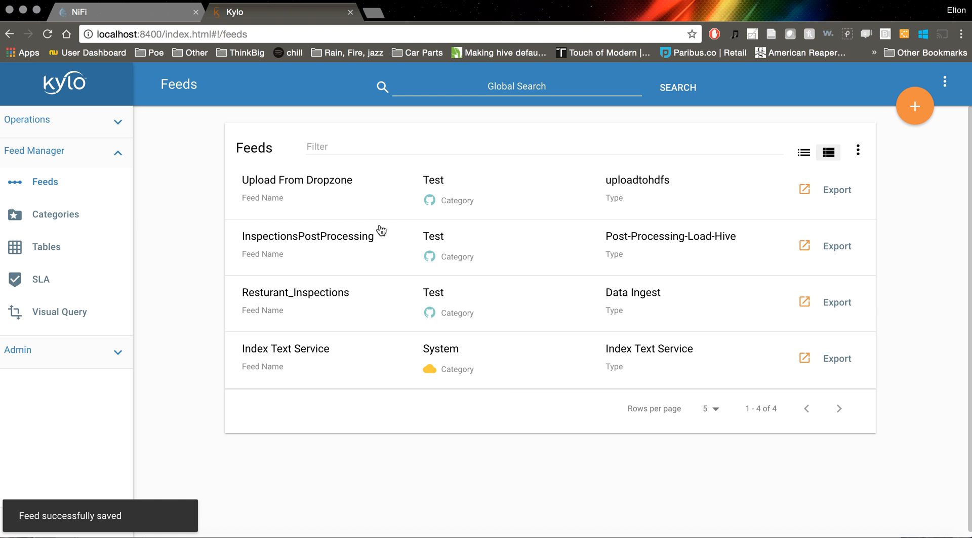
# Check all jobs and the running jobs for the new feed, reloading the jobs page
pyautogui.click(43, 125)
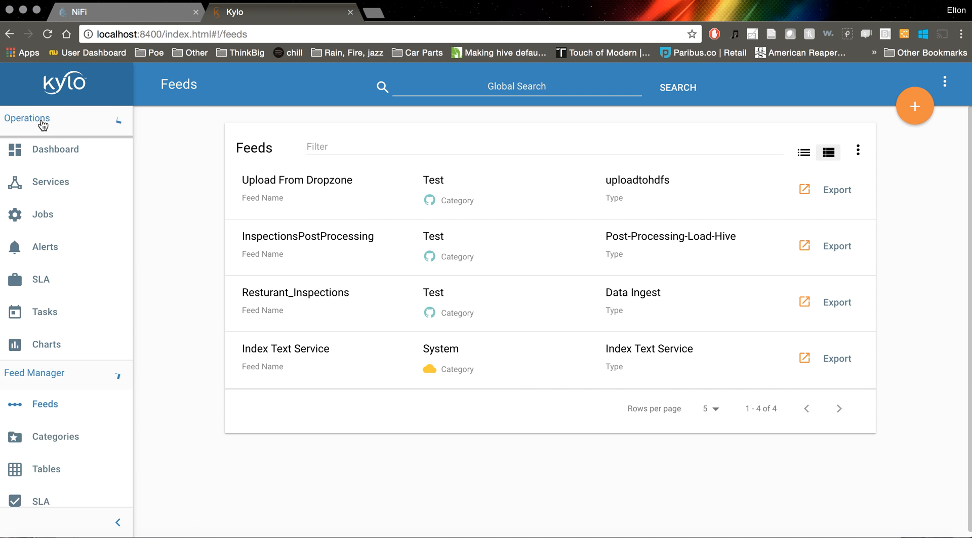
pyautogui.click(43, 214)
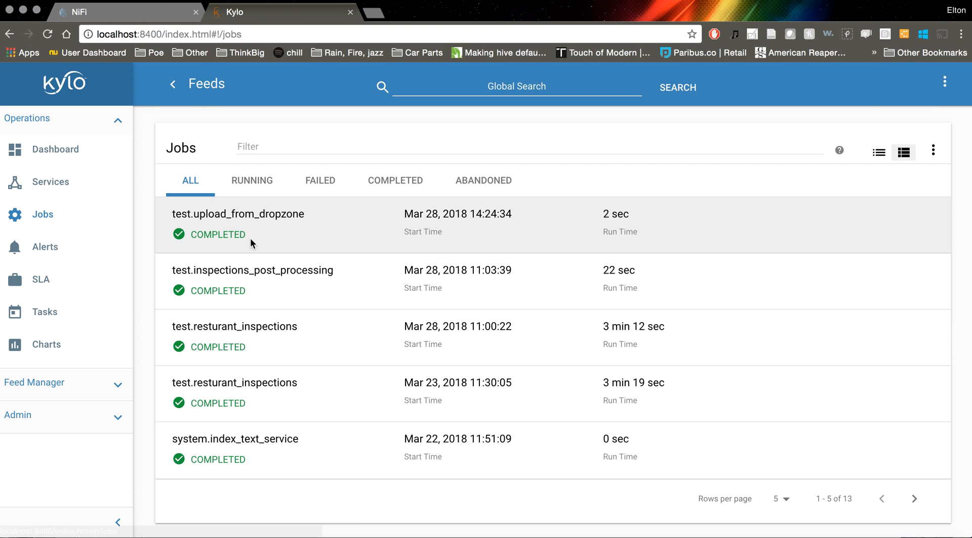
pyautogui.click(260, 180)
pyautogui.click(193, 182)
pyautogui.click(249, 180)
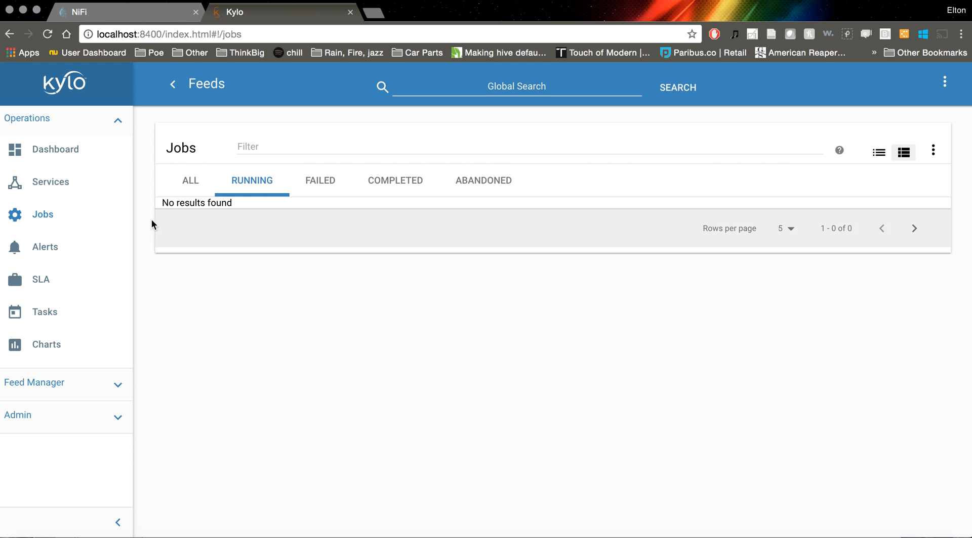
pyautogui.rightClick(137, 224)
pyautogui.click(156, 252)
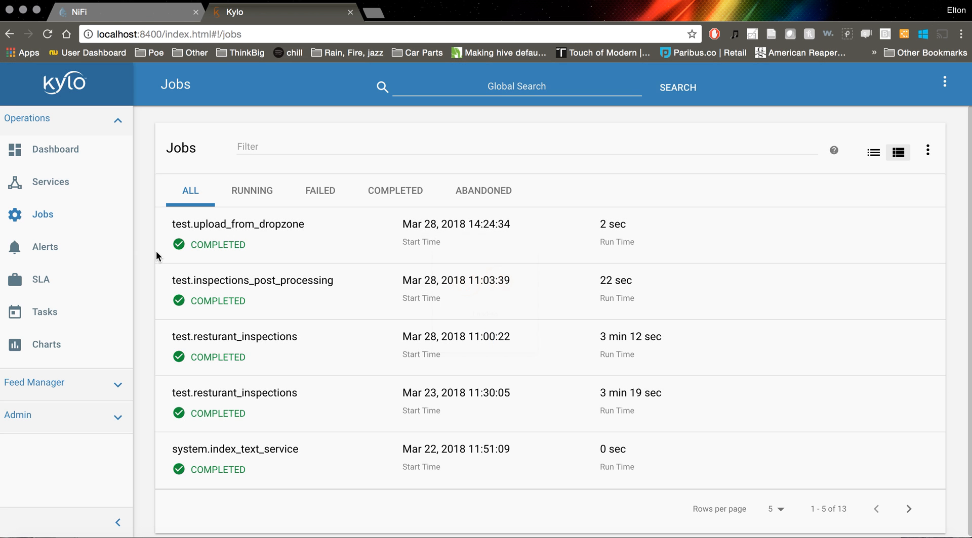
pyautogui.click(260, 190)
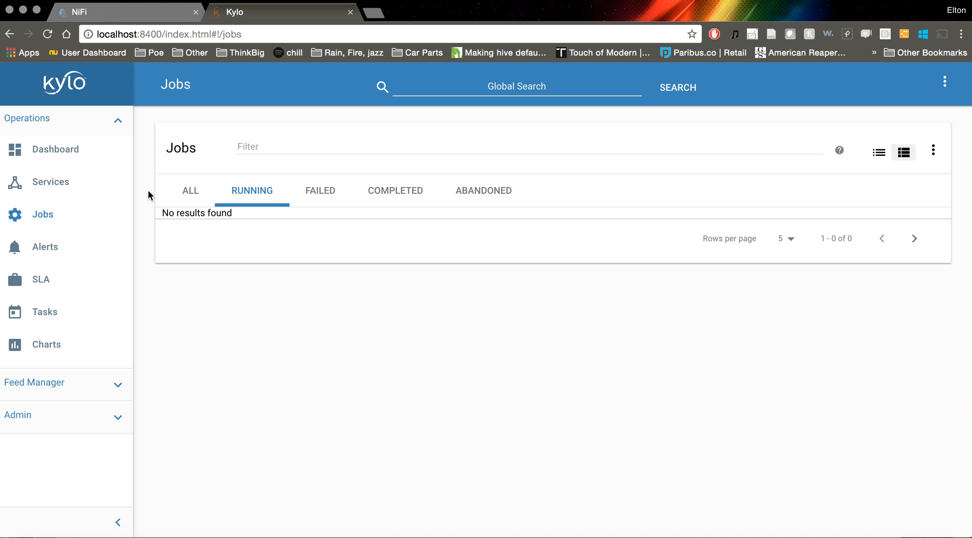
# Switch to NiFi, refresh the UploadToHdfsExampleFlow canvas and go back to the root NiFi Flow
pyautogui.click(154, 17)
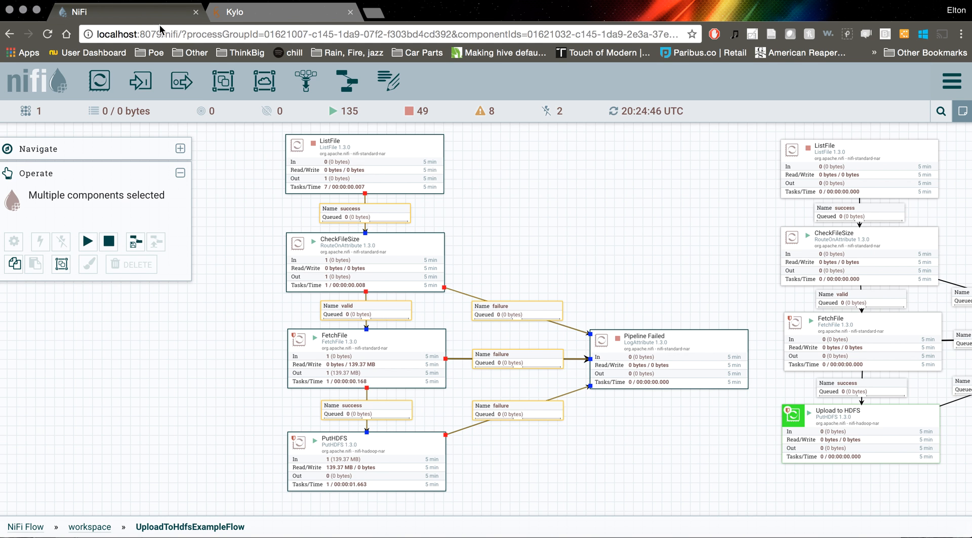
pyautogui.rightClick(492, 227)
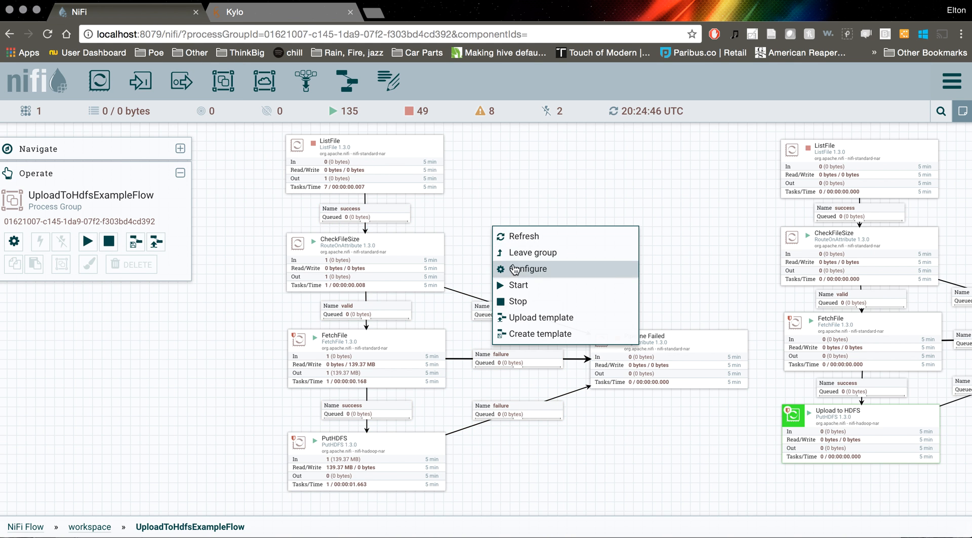
pyautogui.click(528, 240)
pyautogui.moveTo(500, 252); pyautogui.dragTo(501, 233)
pyautogui.click(29, 527)
# Switch back to Kylo and check the feeds list for the Upload From Dropzone feed
pyautogui.click(270, 11)
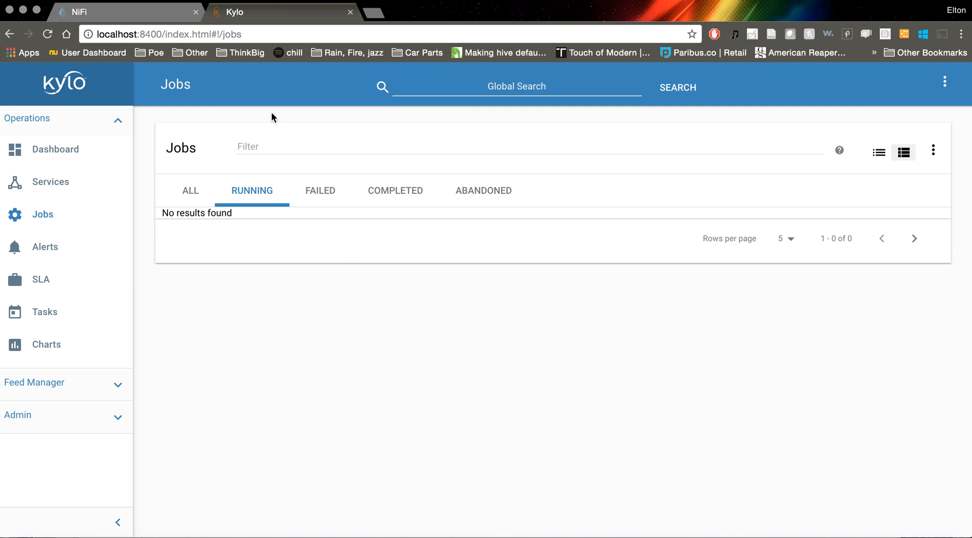
pyautogui.click(47, 393)
pyautogui.click(41, 183)
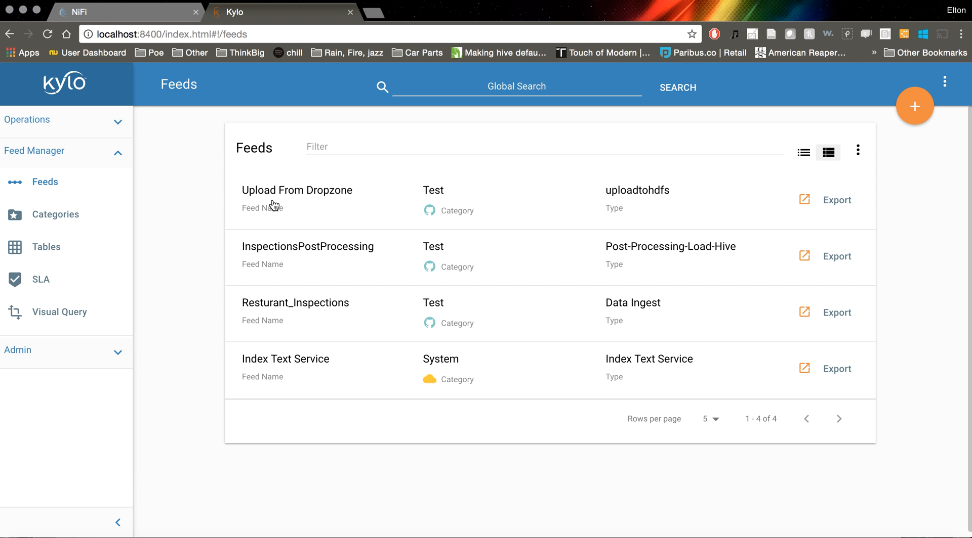
# In NiFi, open the upload_from_dropzone process group inside the test group and examine its processors from ListFile to PutHDFS
pyautogui.click(118, 11)
pyautogui.moveTo(398, 252); pyautogui.dragTo(586, 381)
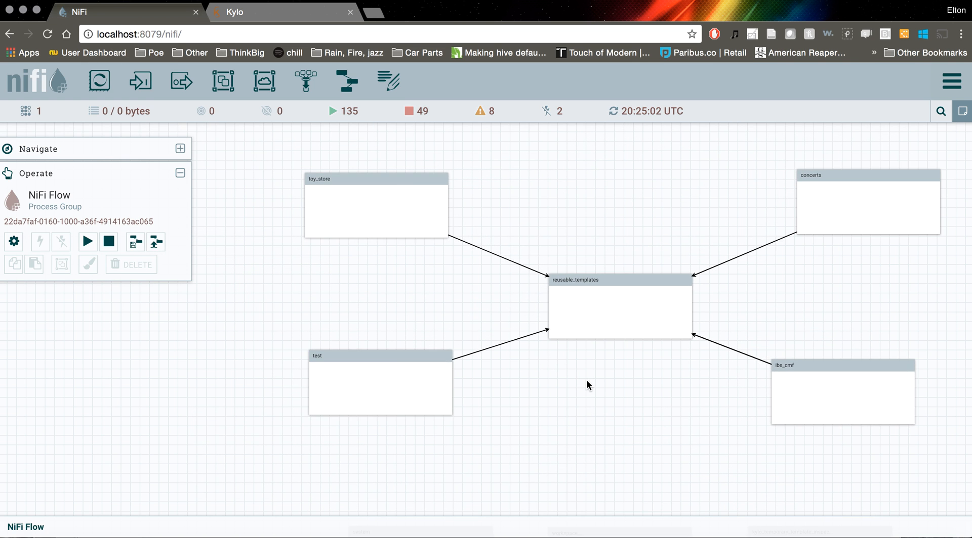
pyautogui.doubleClick(391, 361)
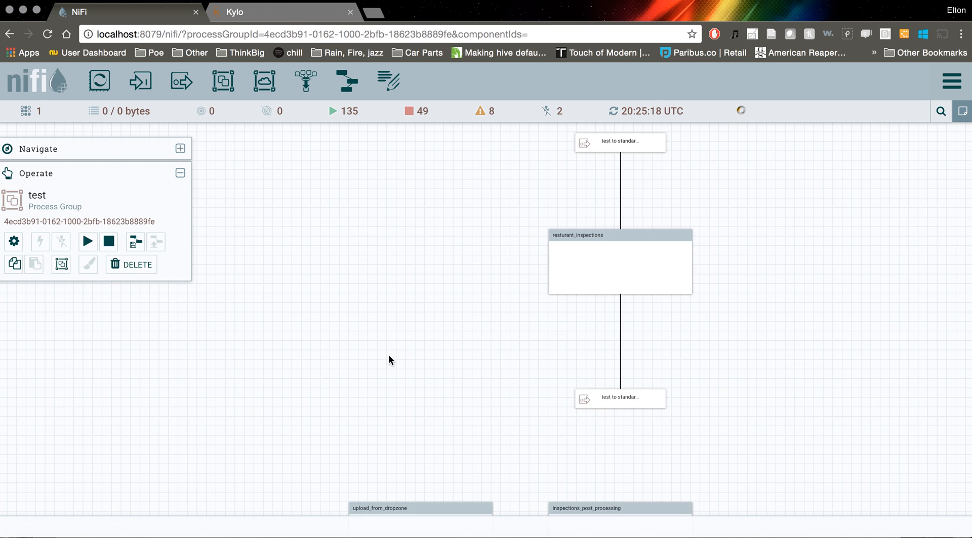
pyautogui.moveTo(393, 355); pyautogui.dragTo(564, 253)
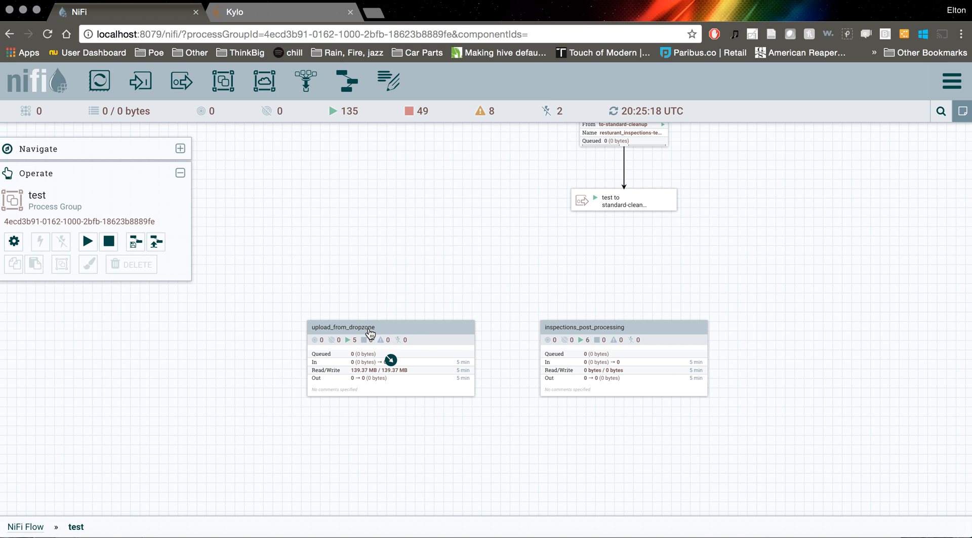
pyautogui.doubleClick(386, 296)
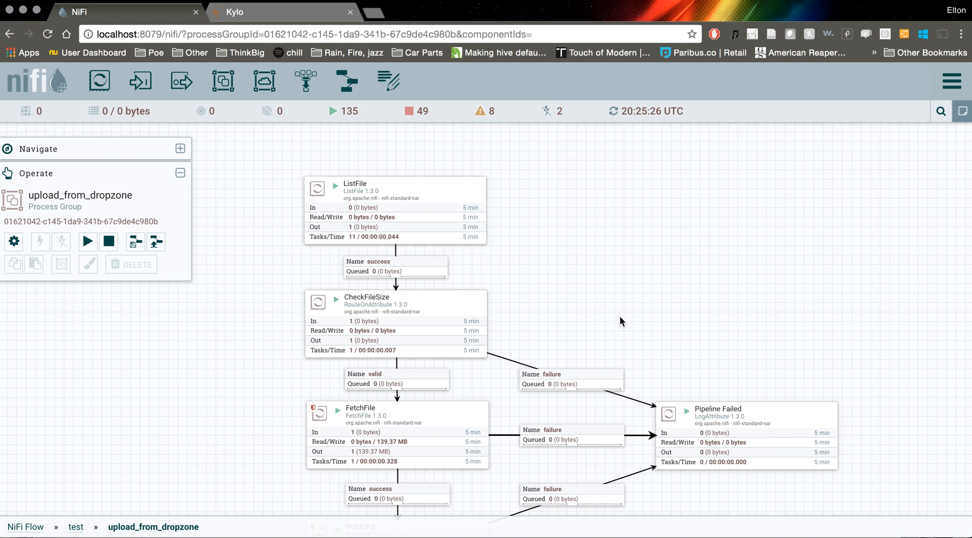
pyautogui.moveTo(582, 321); pyautogui.dragTo(575, 220)
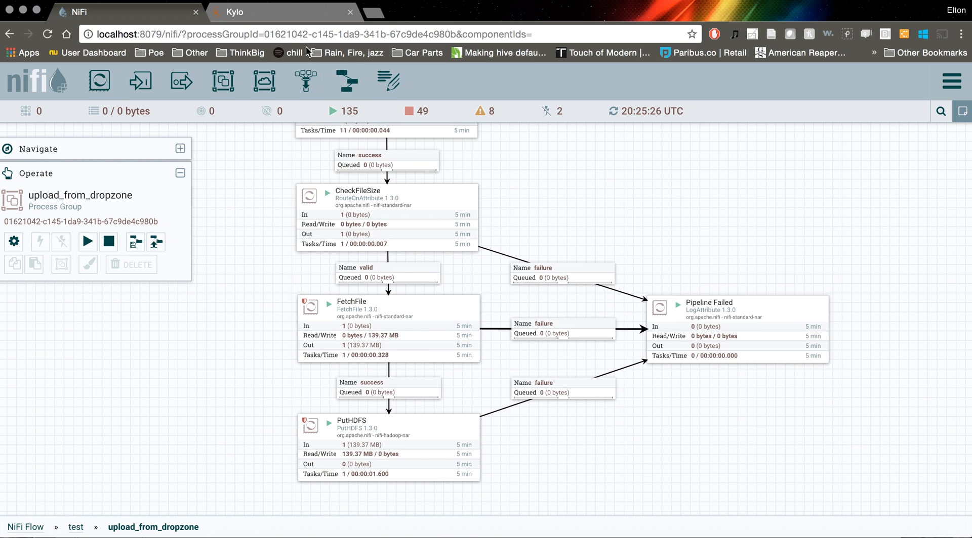
# In Kylo, open the completed test.upload_from_dropzone job and examine its job parameters
pyautogui.click(256, 15)
pyautogui.click(33, 133)
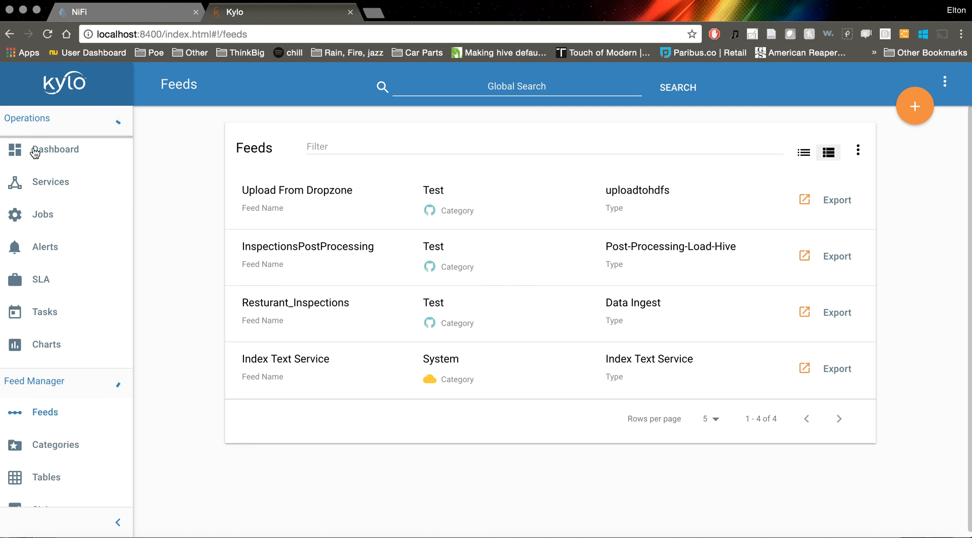
pyautogui.click(43, 227)
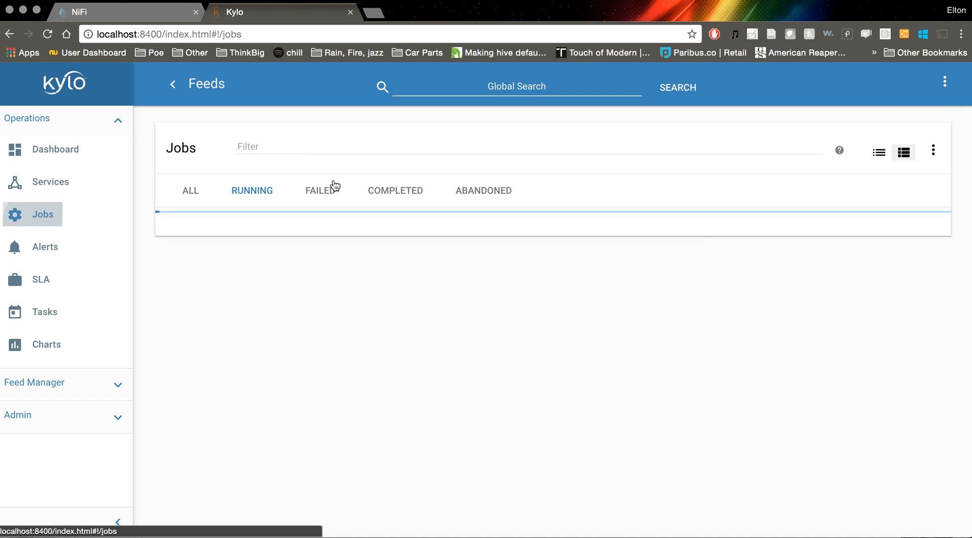
pyautogui.click(395, 195)
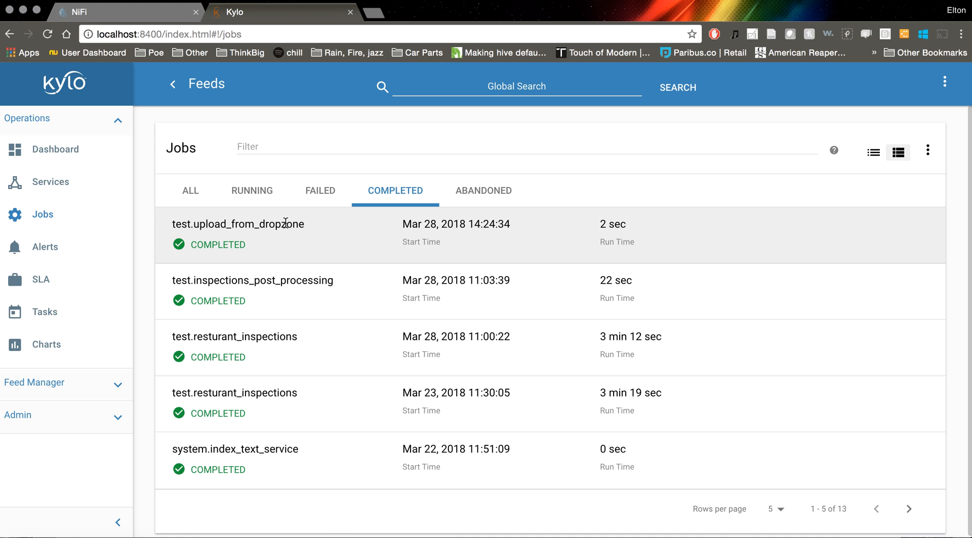
pyautogui.click(330, 234)
pyautogui.scroll(-5, 381, 408)
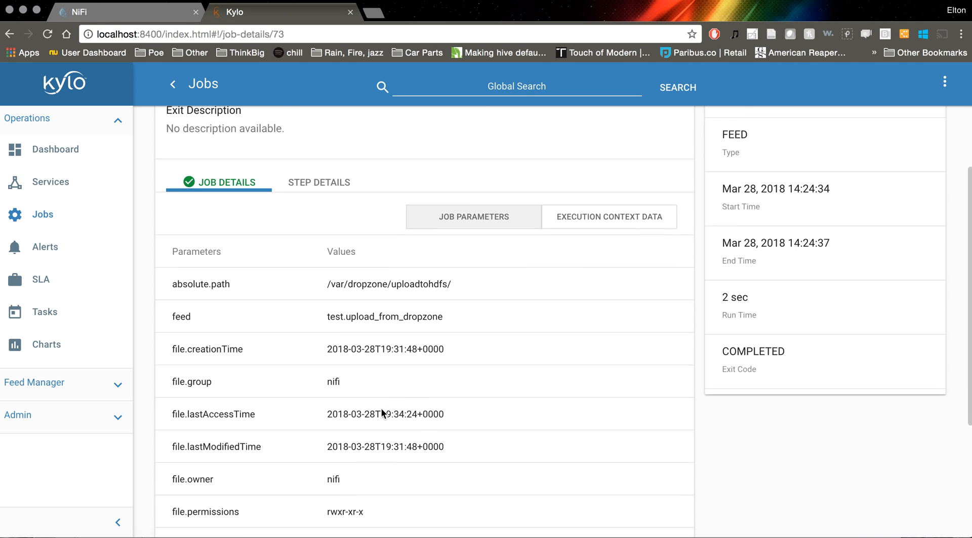
# Read through all job parameters of the completed test.upload_from_dropzone job, including the file attributes and filename
pyautogui.scroll(-2, 382, 410)
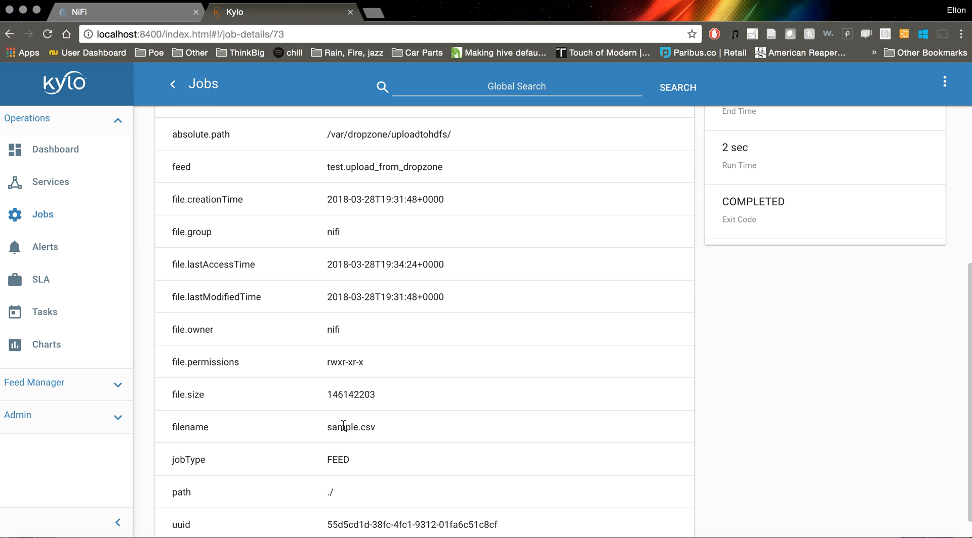
pyautogui.scroll(3, 468, 408)
pyautogui.scroll(3, 467, 407)
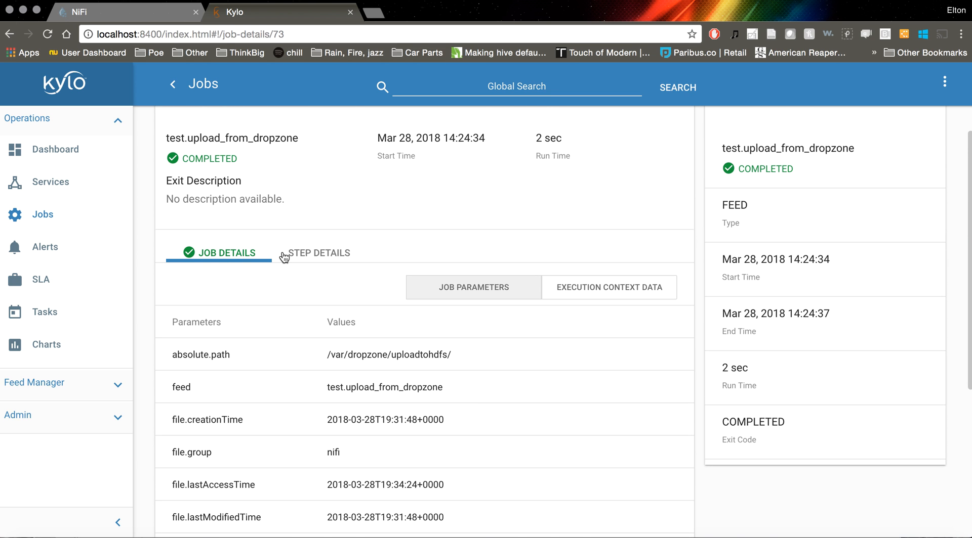
pyautogui.scroll(-5, 253, 408)
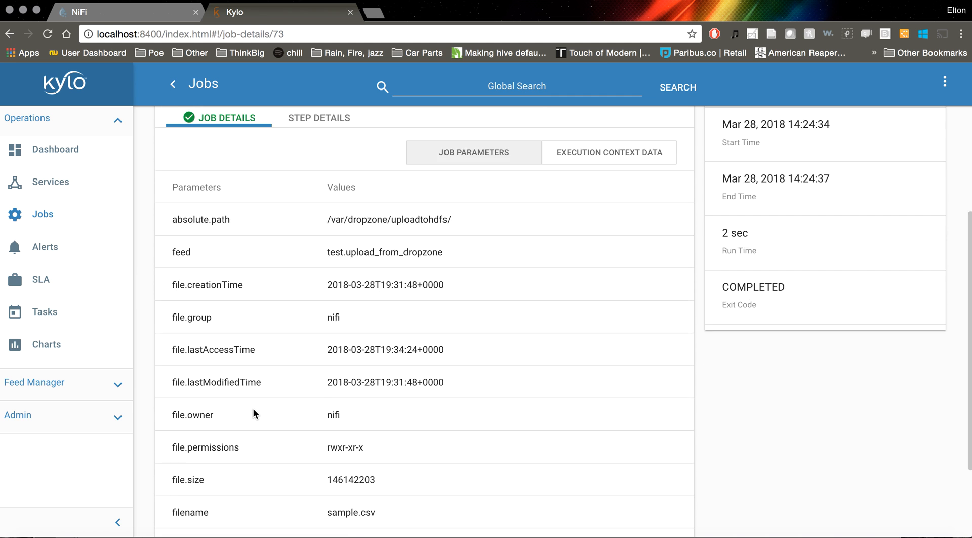
pyautogui.scroll(5, 253, 408)
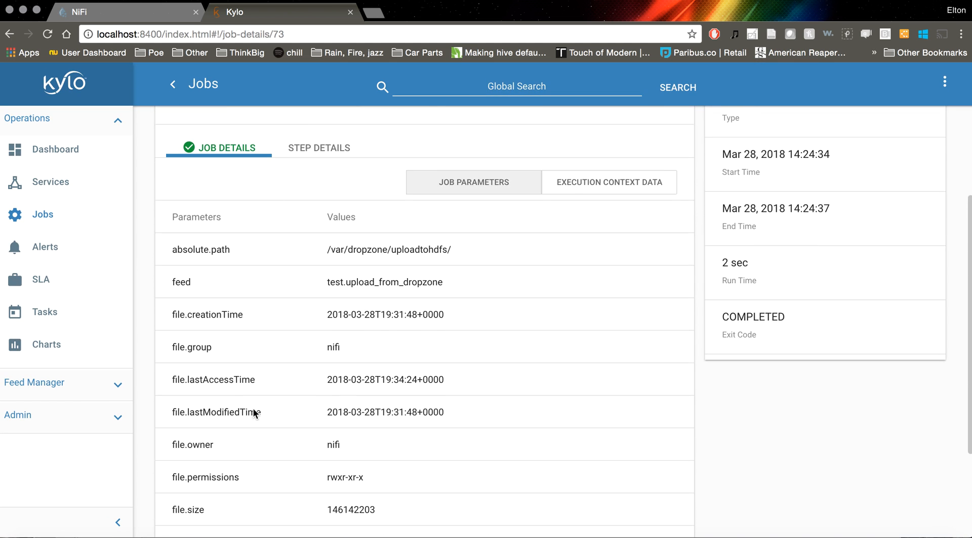
pyautogui.scroll(-4, 254, 408)
pyautogui.scroll(-1, 253, 409)
pyautogui.scroll(5, 254, 409)
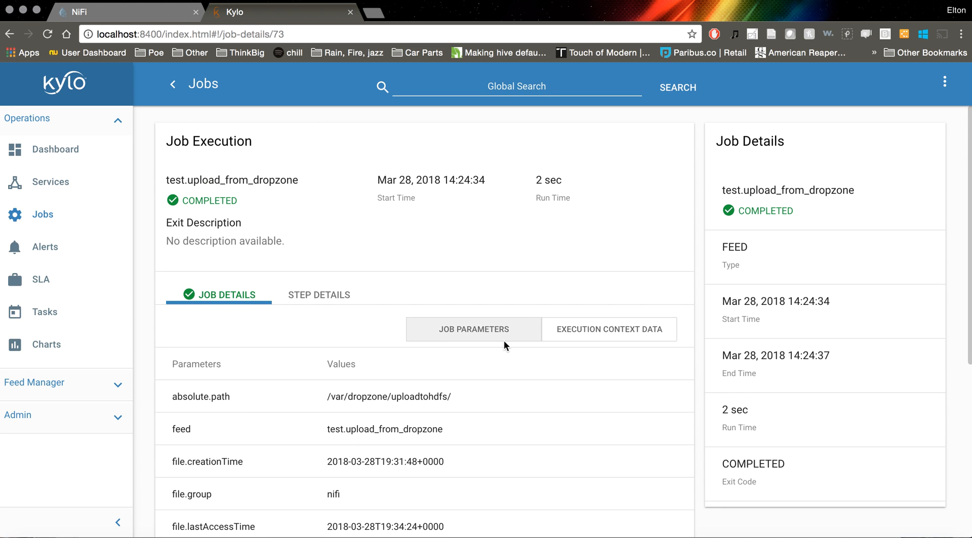
# Show the step details of the completed job and review its steps from ListFile to PutHDFS
pyautogui.click(307, 293)
pyautogui.scroll(-1, 479, 287)
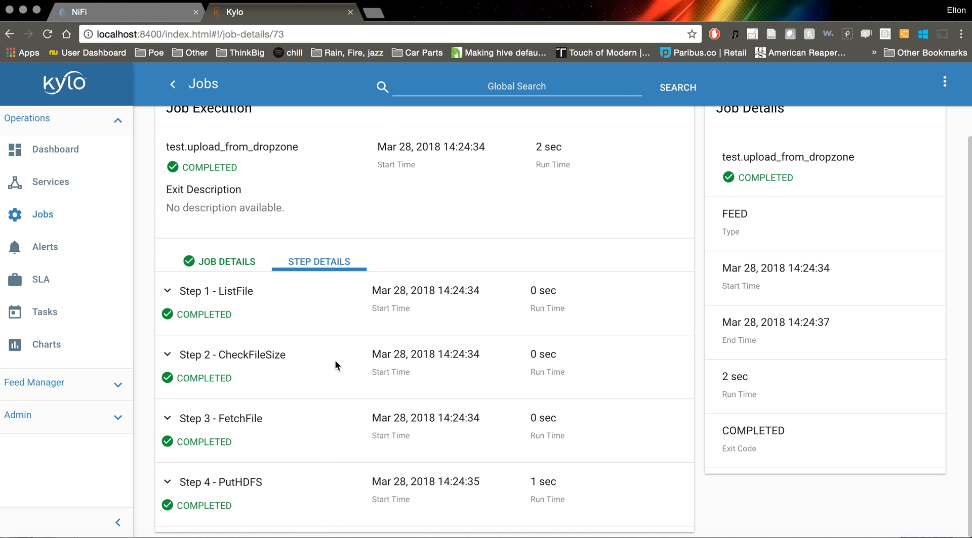
pyautogui.scroll(1, 352, 368)
pyautogui.scroll(-1, 352, 368)
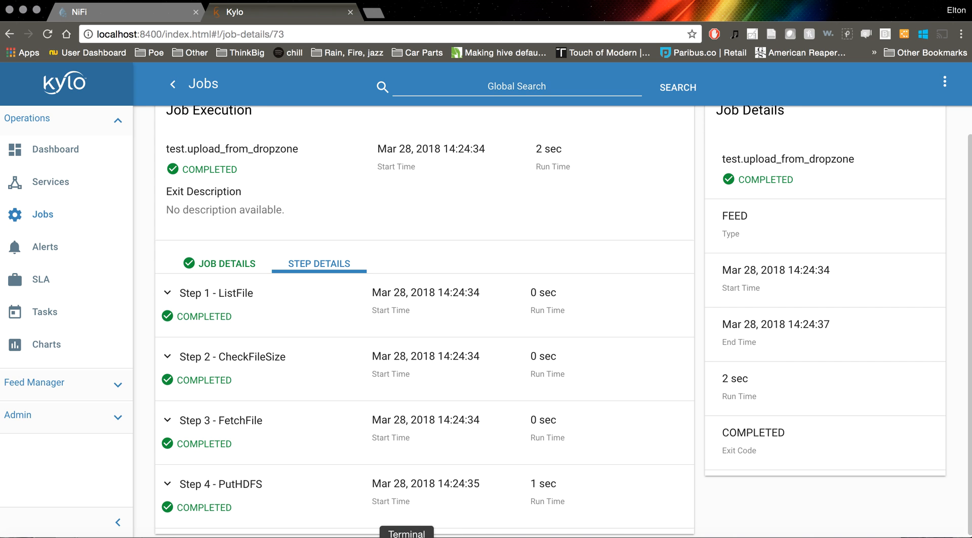
# Switch to Terminal, list the dropzone directory and exit the hdfs user's shell back to root
pyautogui.click(406, 537)
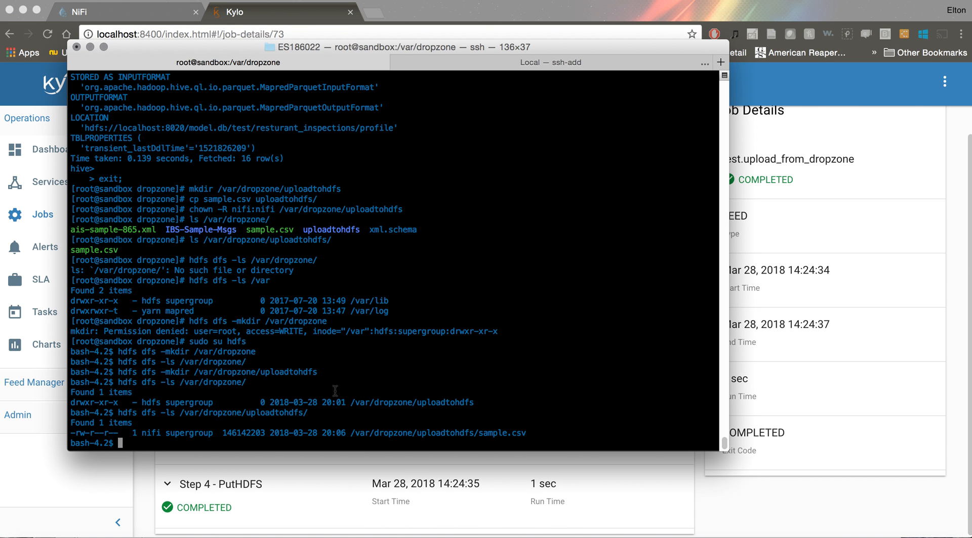
pyautogui.write('ls')
pyautogui.press('Return')
pyautogui.write('exit')
pyautogui.press('Return')
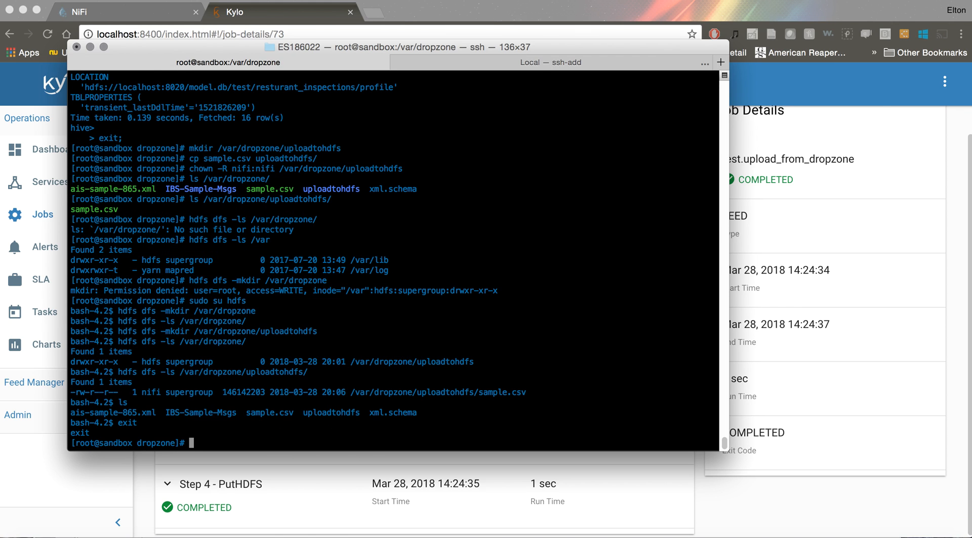
# Change into the uploadtohdfs directory and use vi to create an empty file named samplebad.csv
pyautogui.write('cd uploadtohdfs/')
pyautogui.press('Return')
pyautogui.write('vi sample')
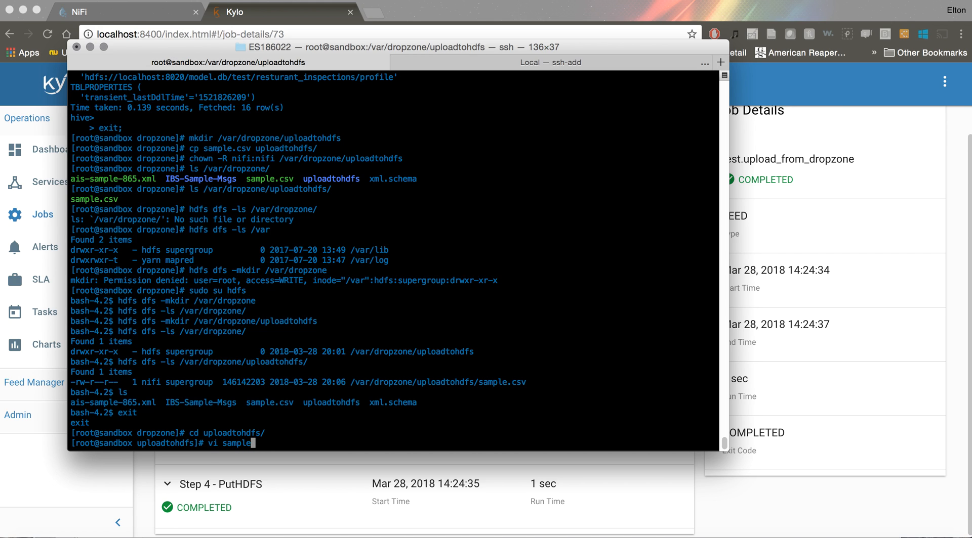
pyautogui.write('bad.csv')
pyautogui.press('Return')
pyautogui.write(':q')
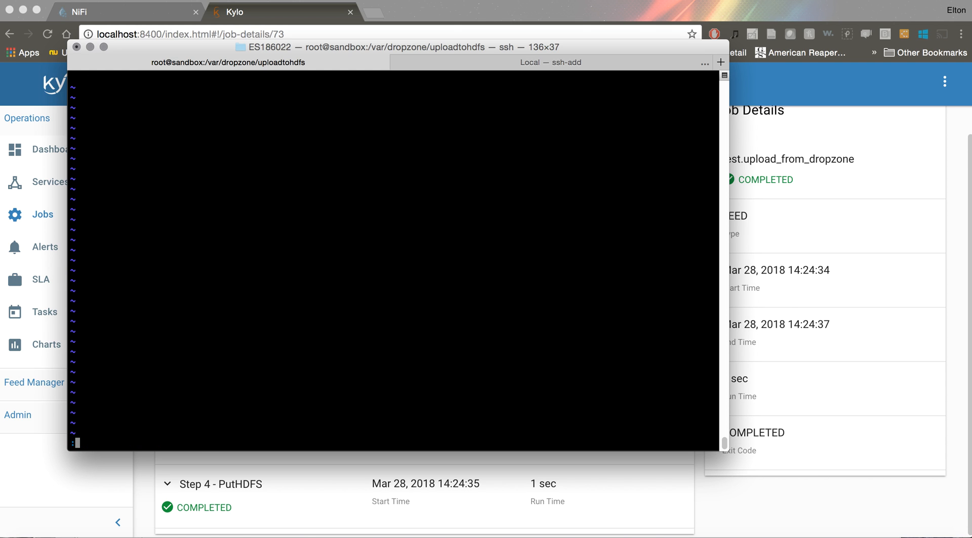
pyautogui.press('Return')
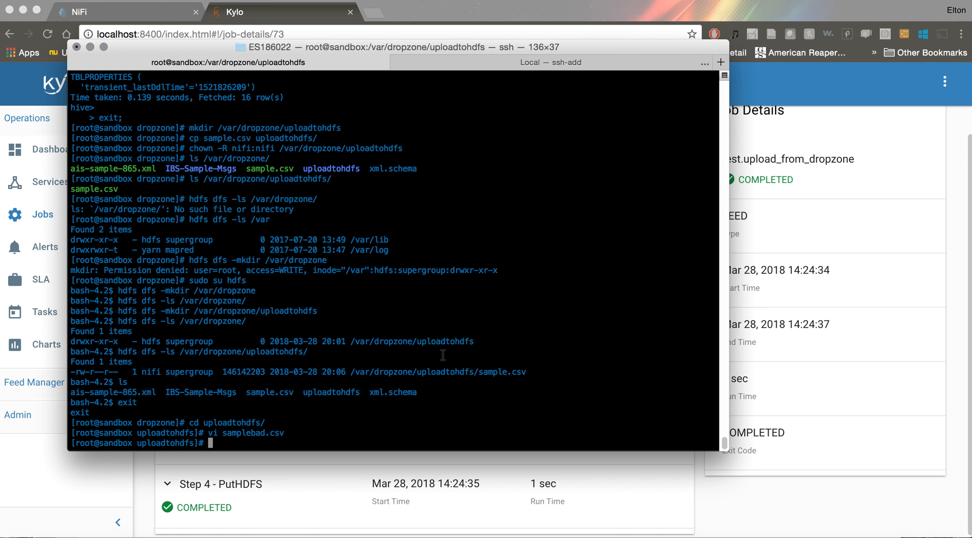
# Switch back to Kylo and show the failed jobs in the jobs list
pyautogui.click(789, 508)
pyautogui.scroll(2, 148, 251)
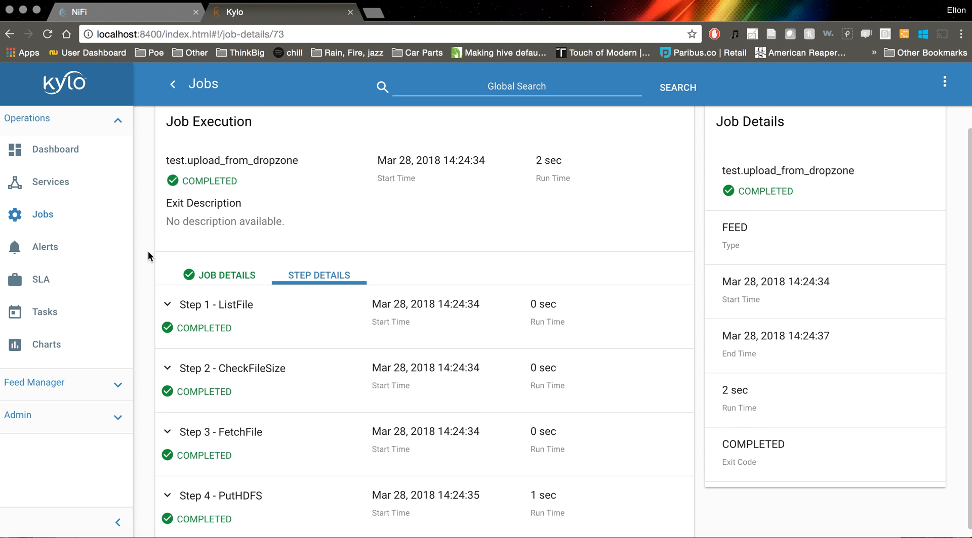
pyautogui.click(38, 218)
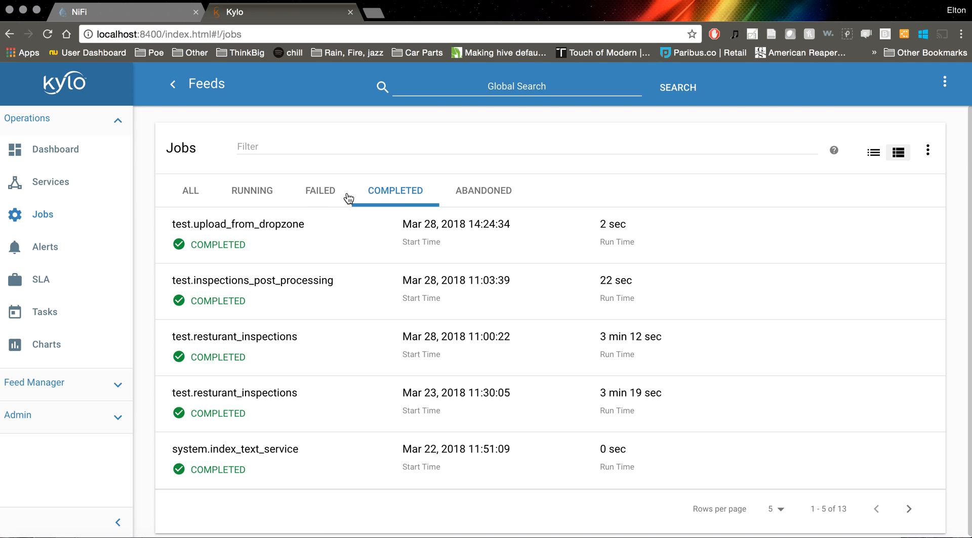
pyautogui.click(333, 193)
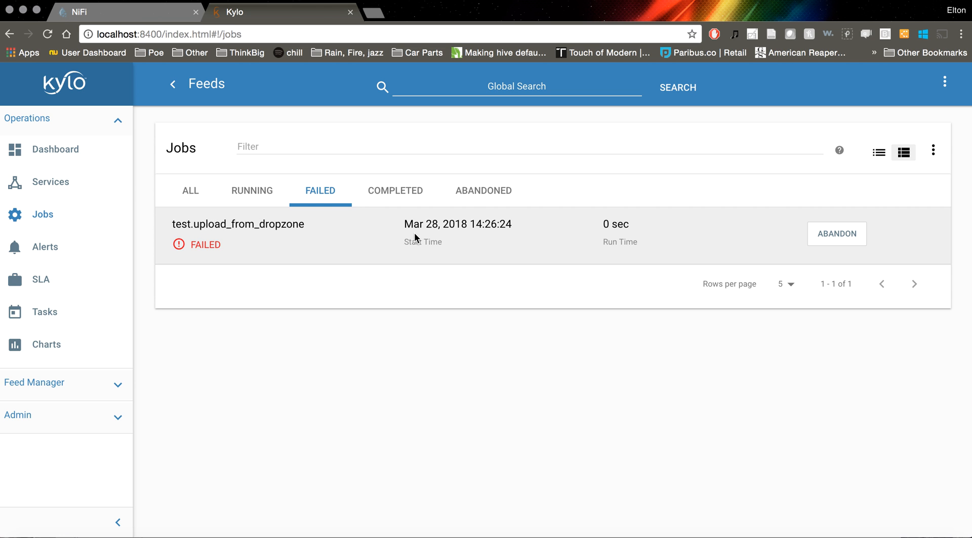
# Open the failed test.upload_from_dropzone job and examine its job parameters and step details
pyautogui.click(296, 234)
pyautogui.scroll(-3, 421, 250)
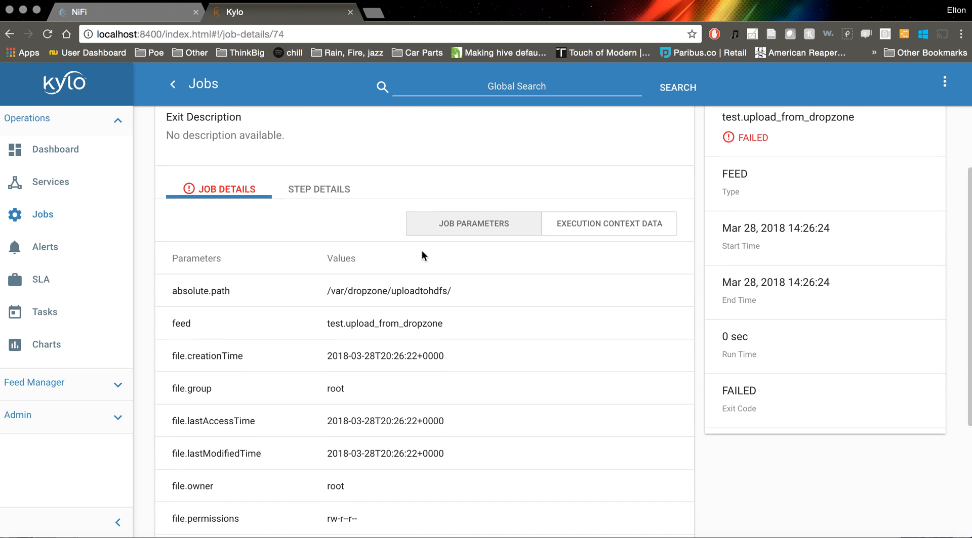
pyautogui.scroll(-4, 277, 326)
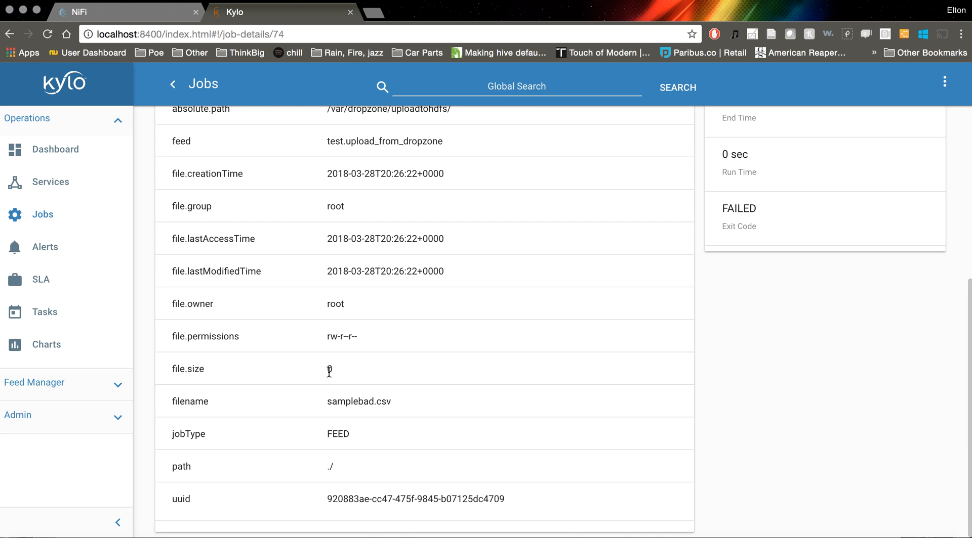
pyautogui.scroll(5, 306, 375)
pyautogui.scroll(1, 307, 374)
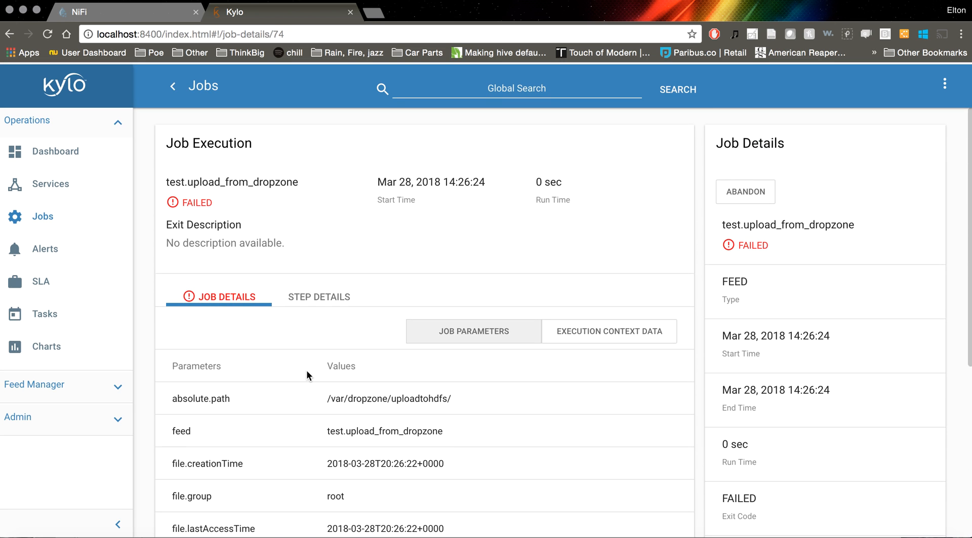
pyautogui.click(312, 298)
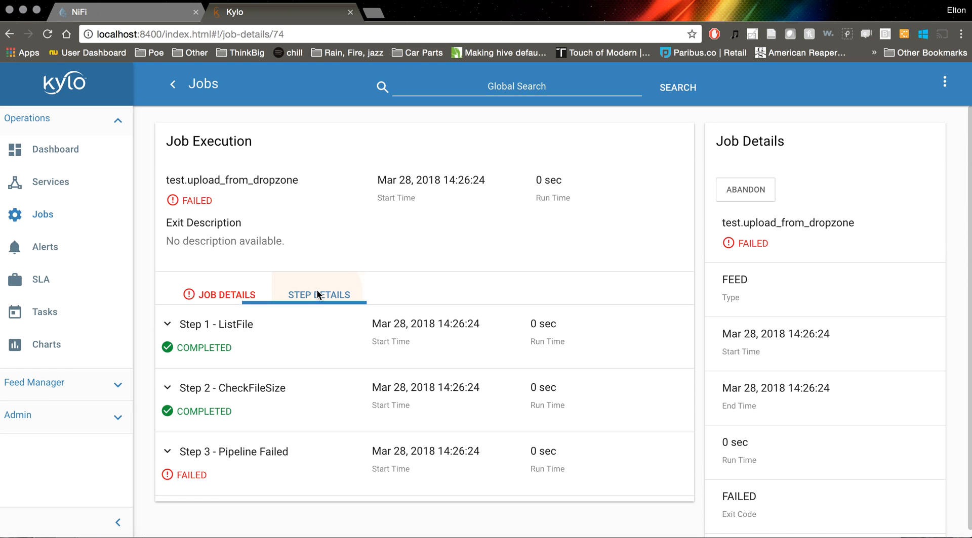
pyautogui.scroll(-1, 489, 239)
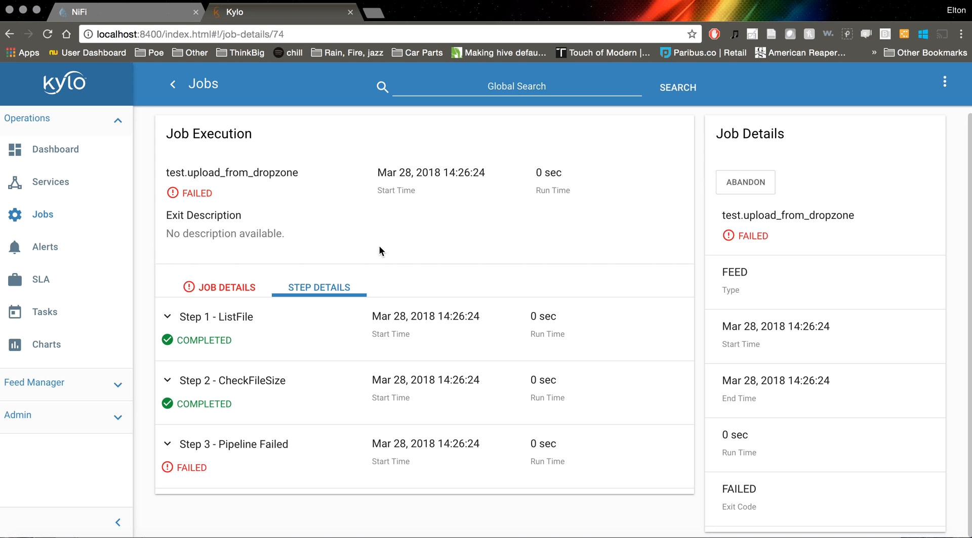
# Return to the jobs list, open the operations dashboard and review feed health and alerts
pyautogui.click(36, 221)
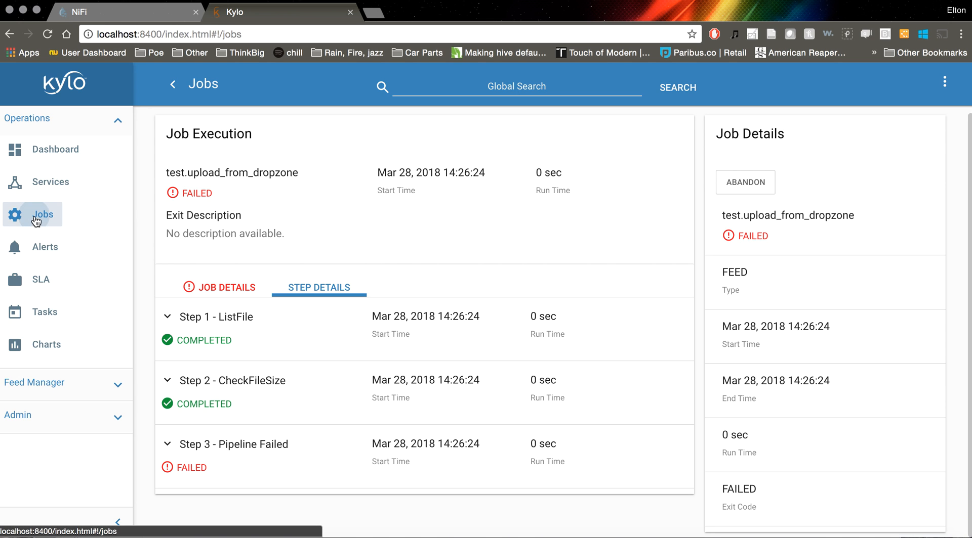
pyautogui.click(68, 152)
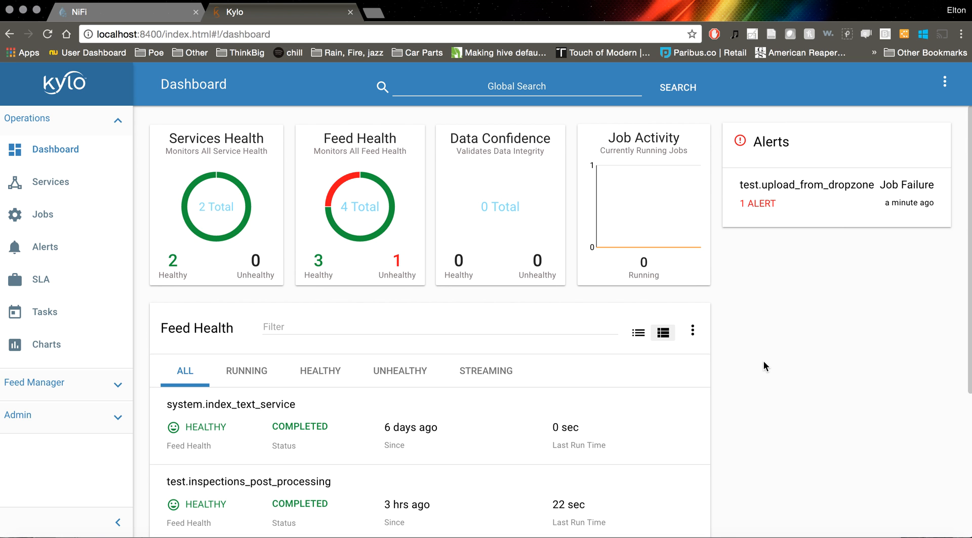
pyautogui.scroll(-2, 763, 364)
pyautogui.scroll(-3, 763, 366)
pyautogui.scroll(5, 763, 366)
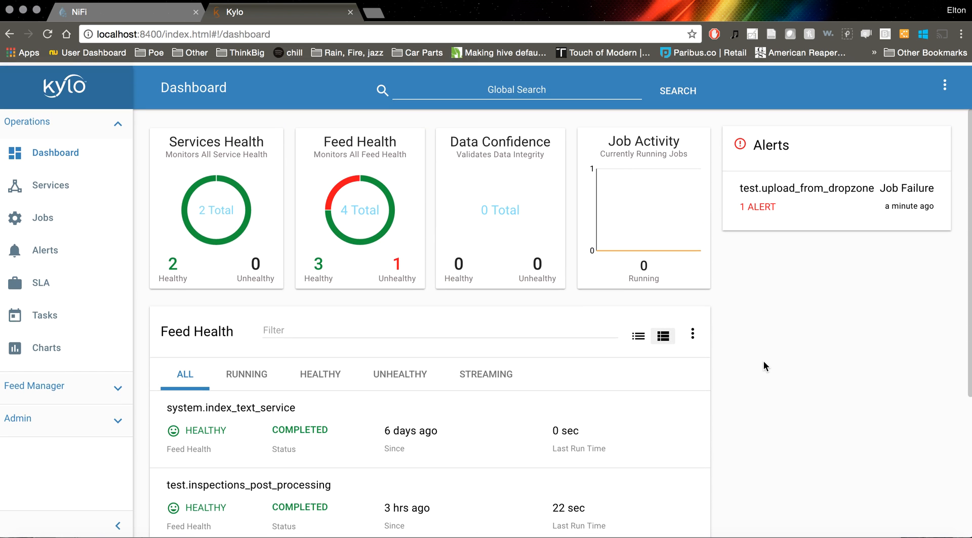